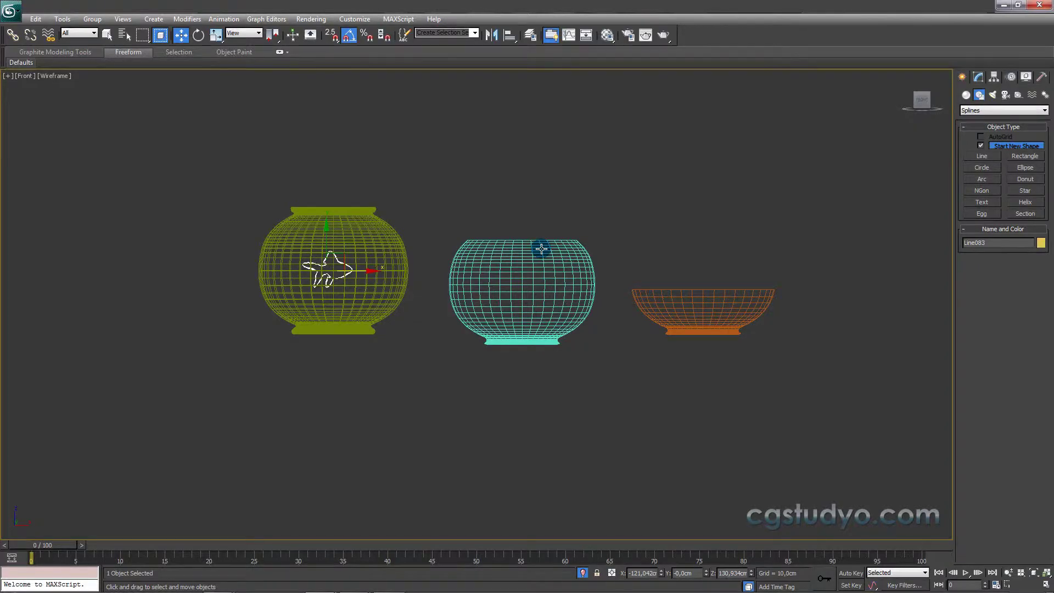
# - Clear the selection of the star-shaped fish spline in the Front viewport
pyautogui.click(466, 189)
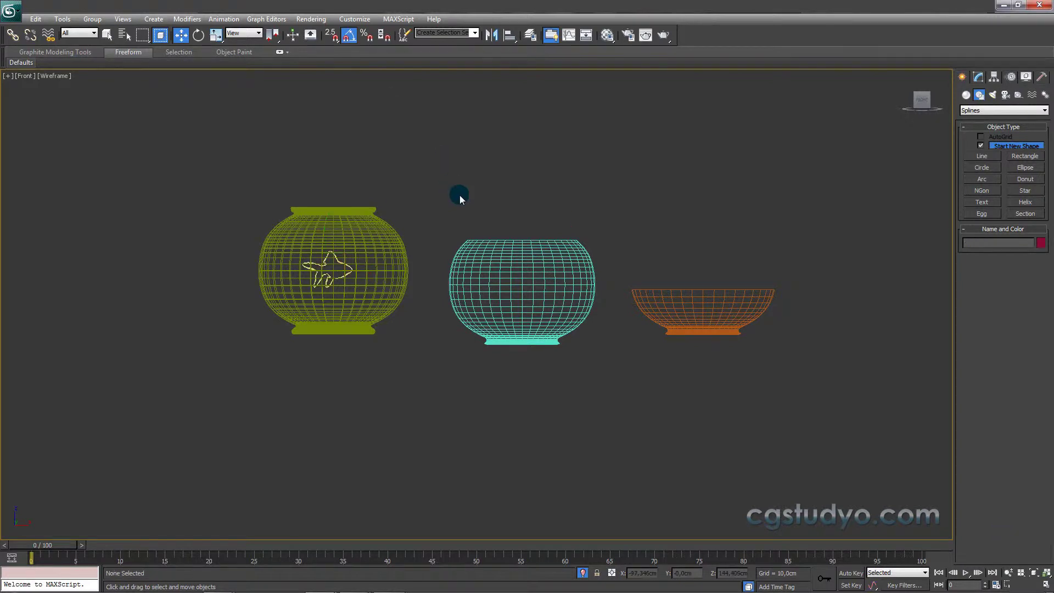
# - In the Material Editor, reset Material #46 and crom, affecting only their editor slots
pyautogui.press('m')
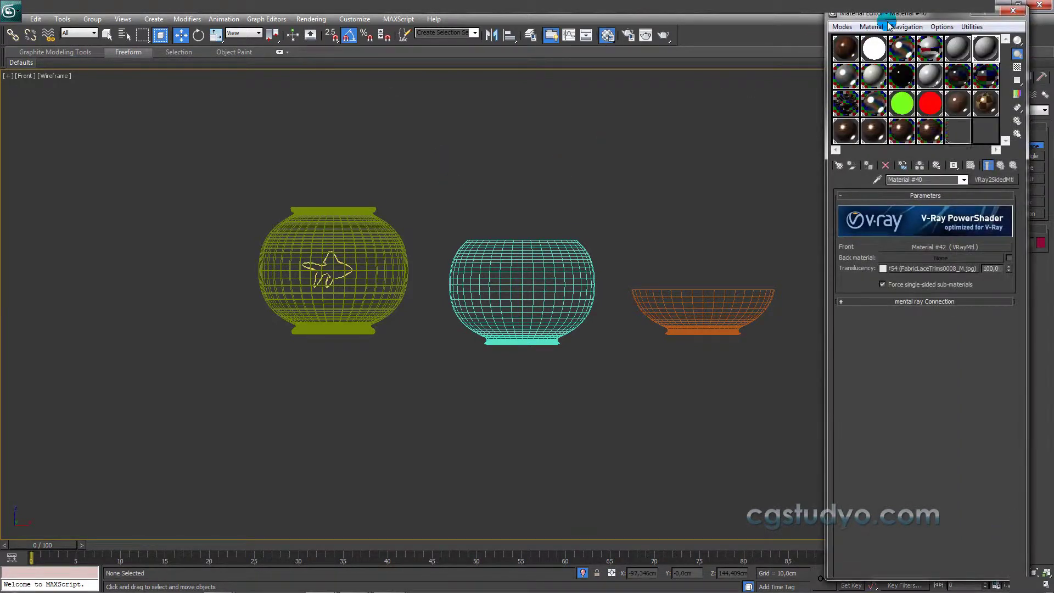
pyautogui.click(846, 104)
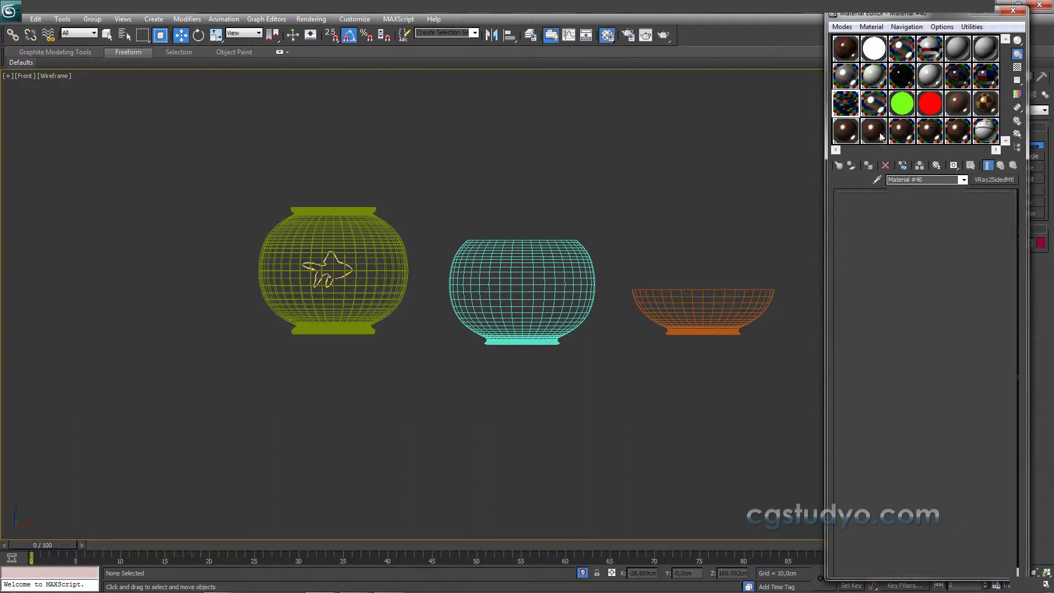
pyautogui.click(888, 166)
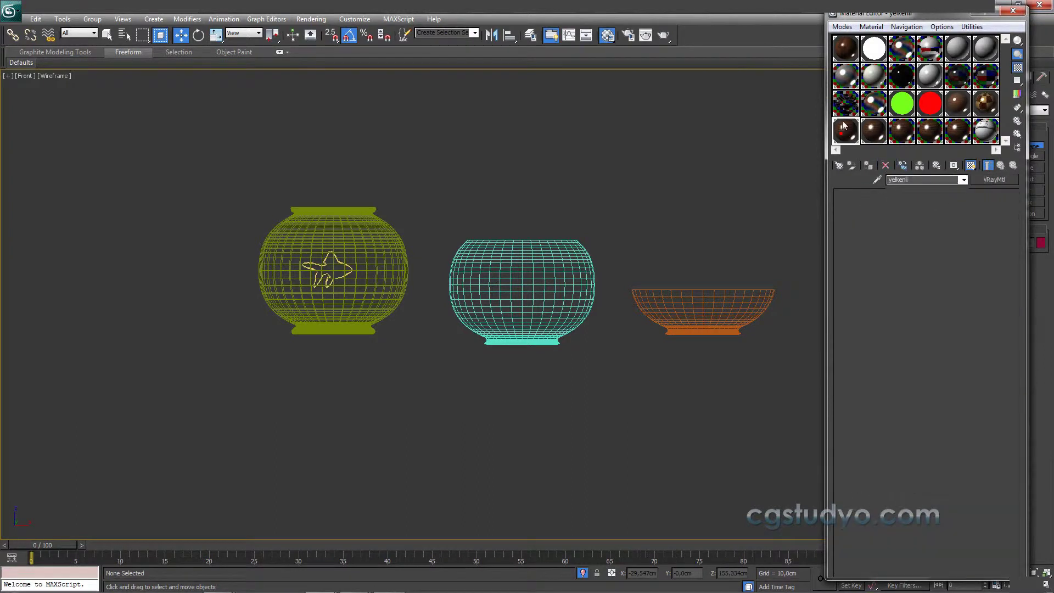
pyautogui.click(888, 166)
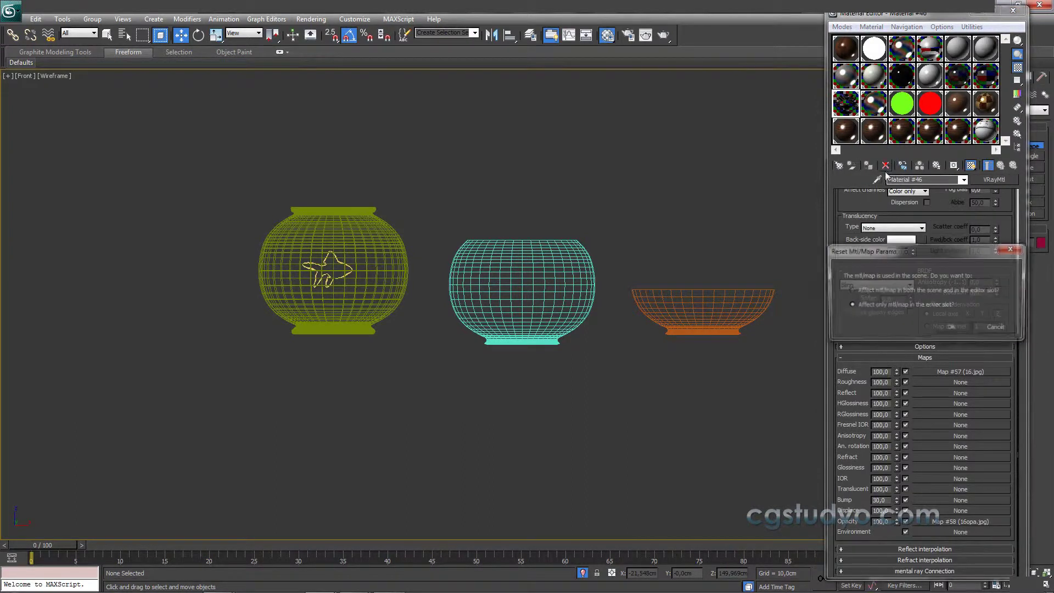
pyautogui.click(934, 318)
pyautogui.click(874, 104)
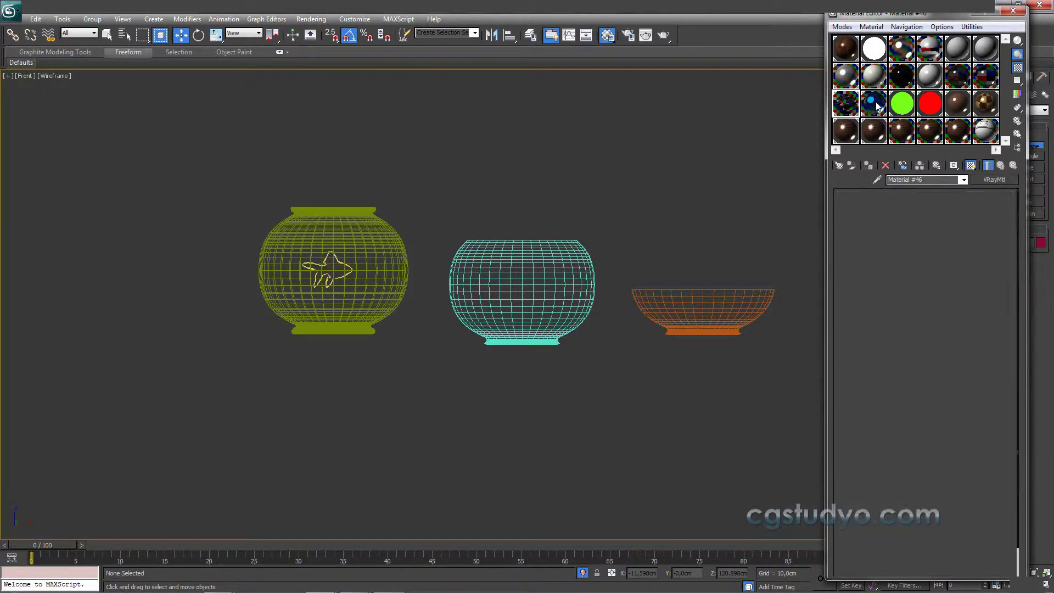
pyautogui.click(878, 166)
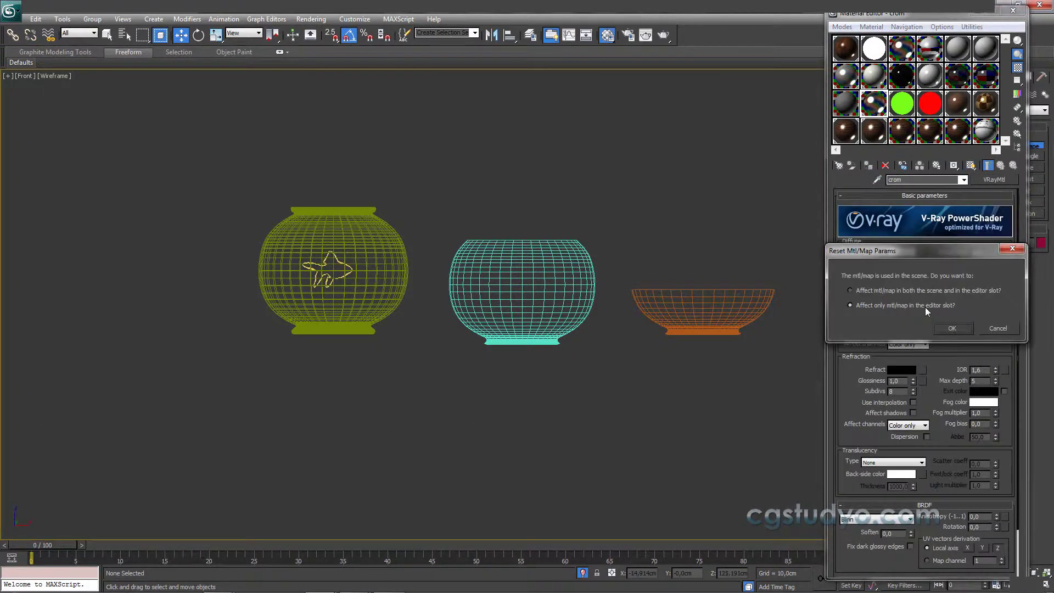
pyautogui.click(933, 318)
# - Reset the yesilisik and kirmiziisik light materials in their editor slots
pyautogui.click(902, 103)
pyautogui.click(886, 166)
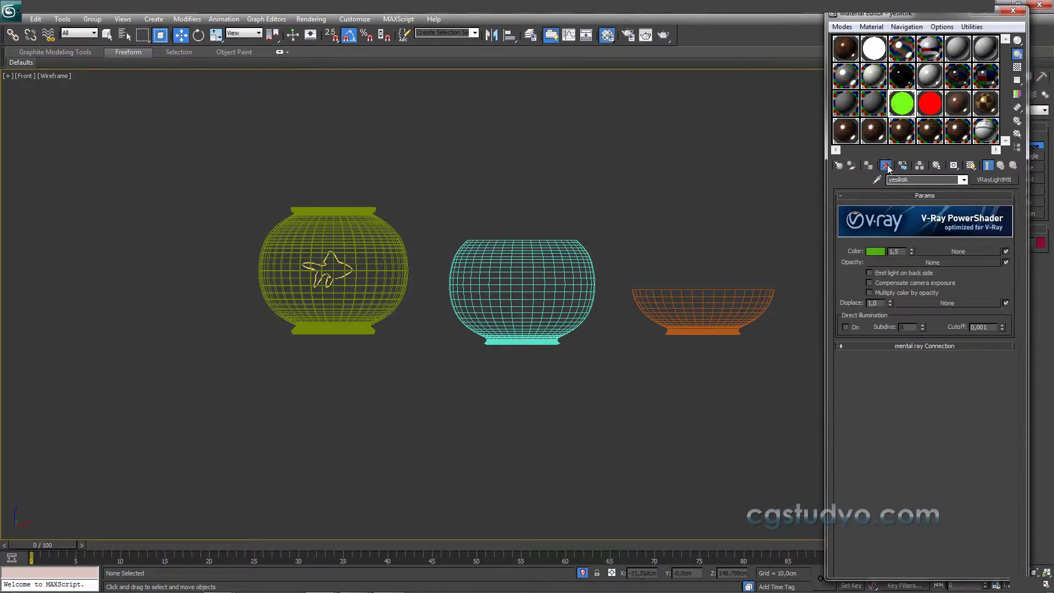
pyautogui.click(955, 326)
pyautogui.click(936, 113)
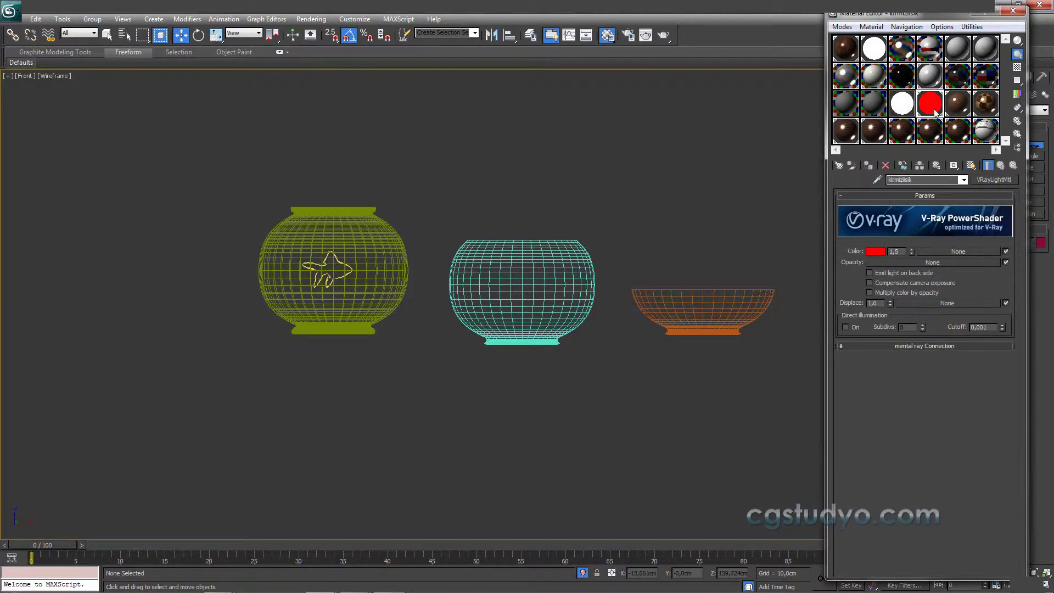
pyautogui.click(886, 166)
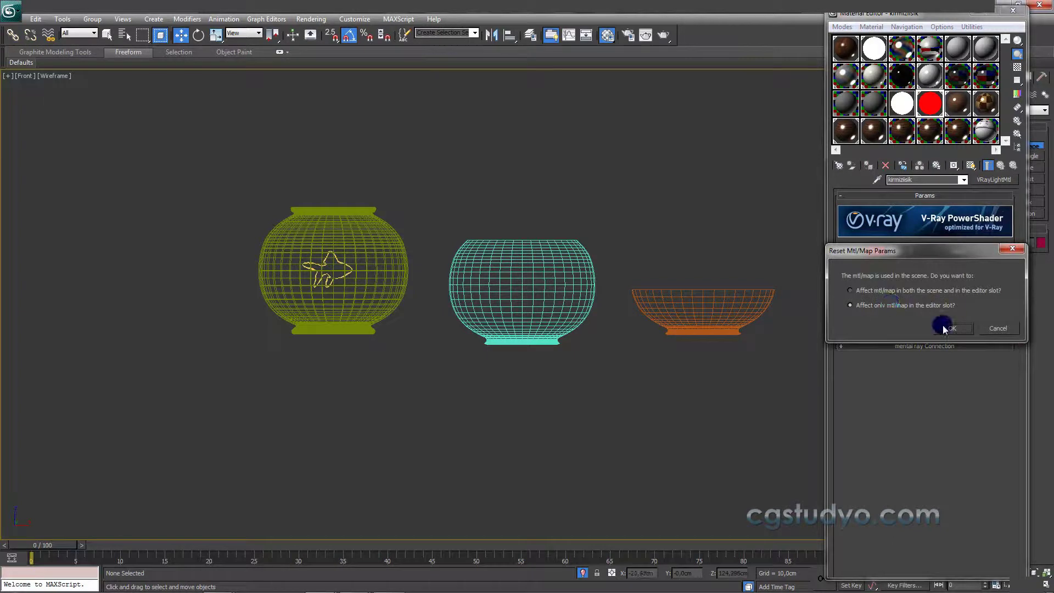
pyautogui.click(946, 328)
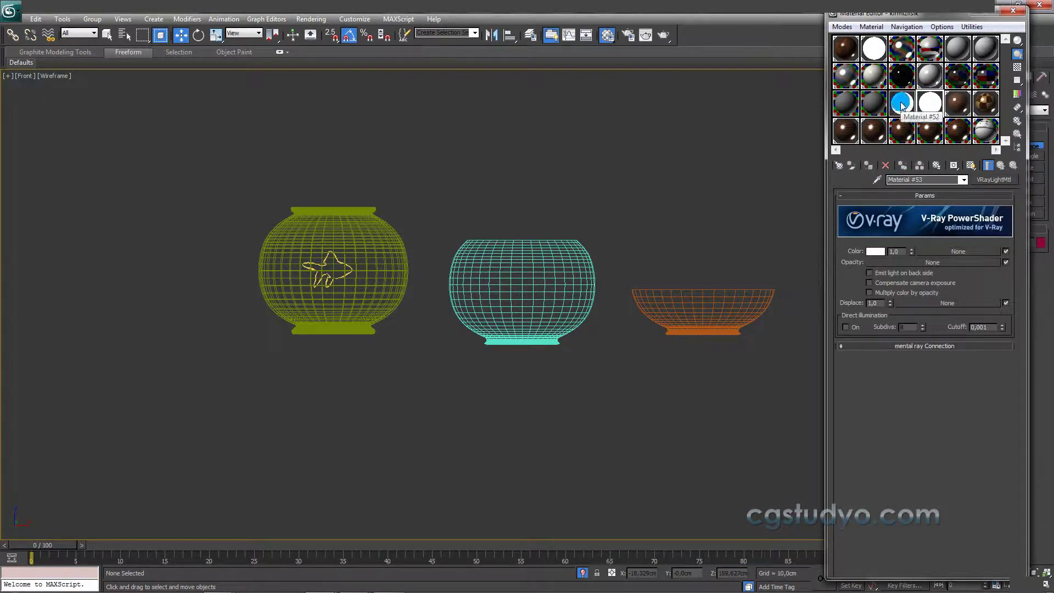
pyautogui.moveTo(876, 106); pyautogui.dragTo(902, 106)
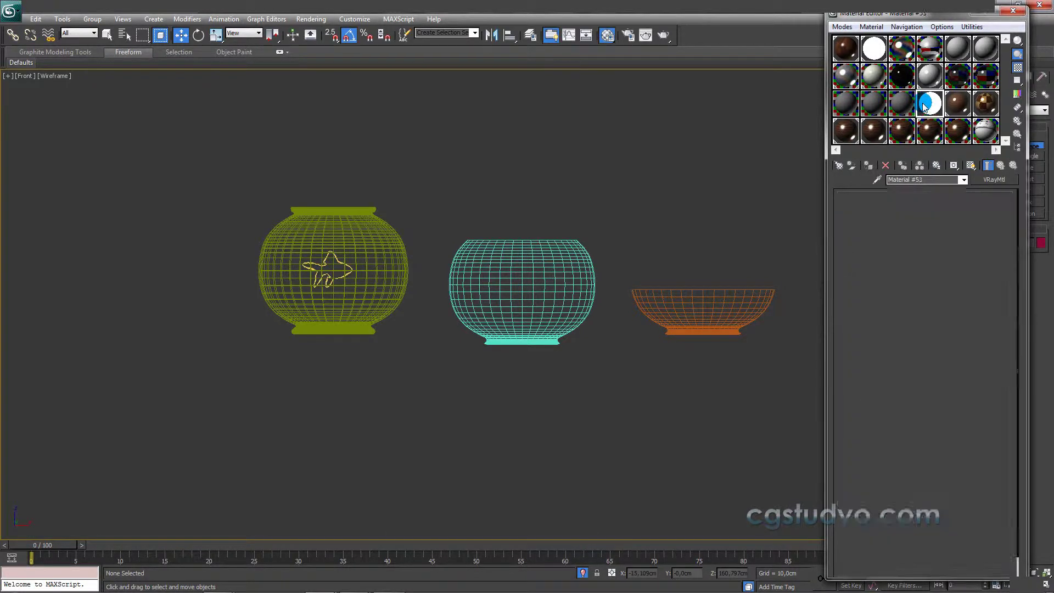
# - Reset the ahsapsap wood material and the Material #15 multi/sub-object slot
pyautogui.click(956, 109)
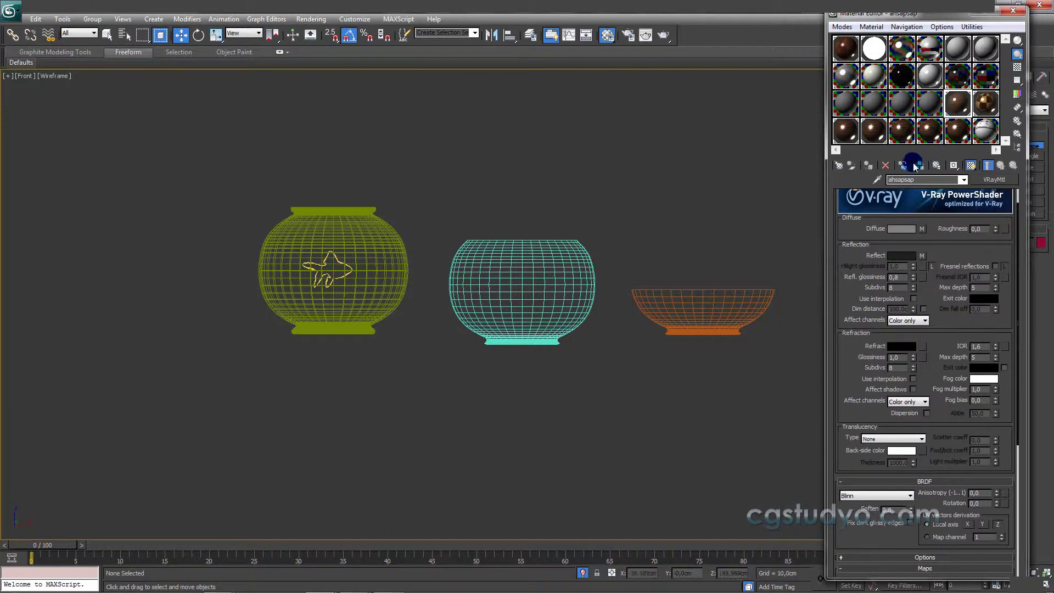
pyautogui.click(886, 166)
pyautogui.click(950, 328)
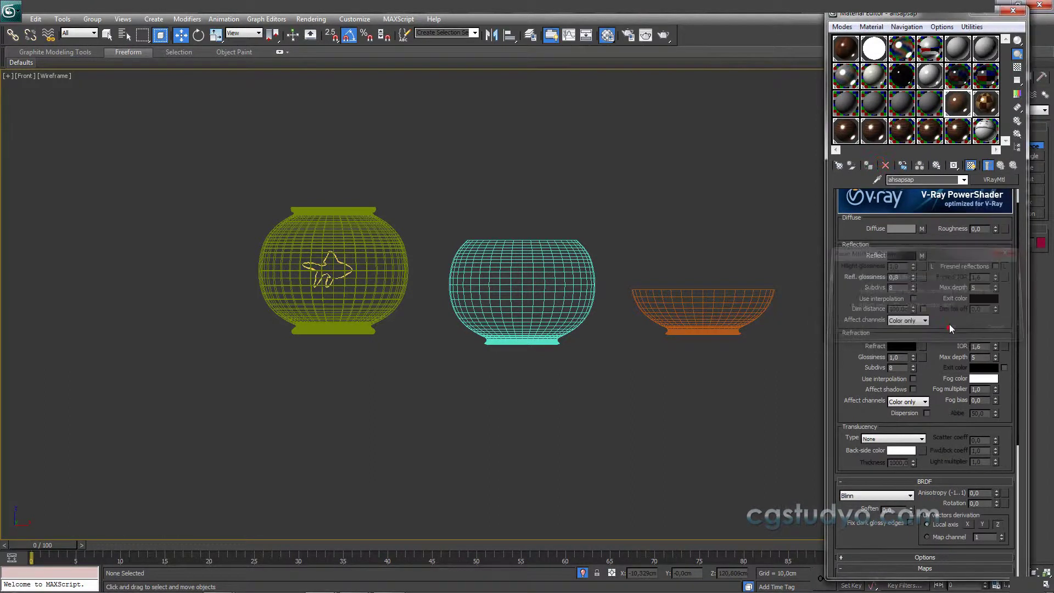
pyautogui.click(983, 101)
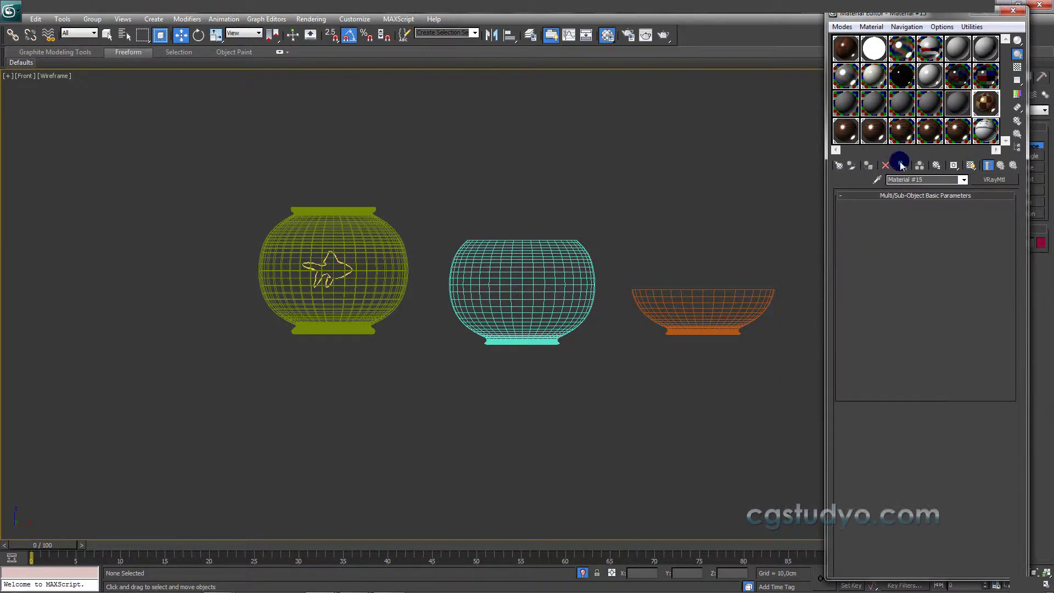
pyautogui.click(886, 165)
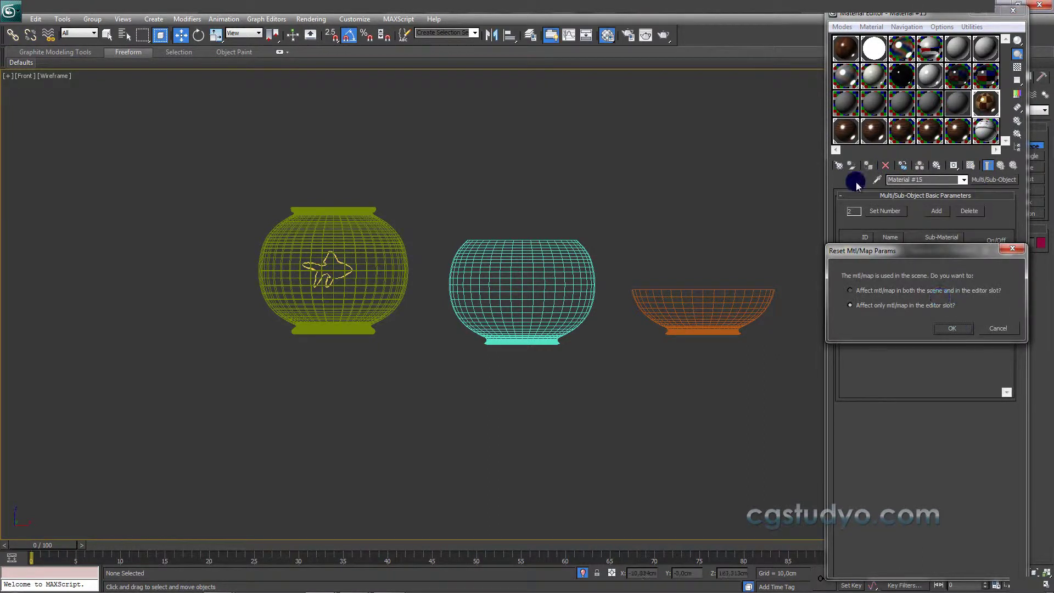
pyautogui.click(945, 329)
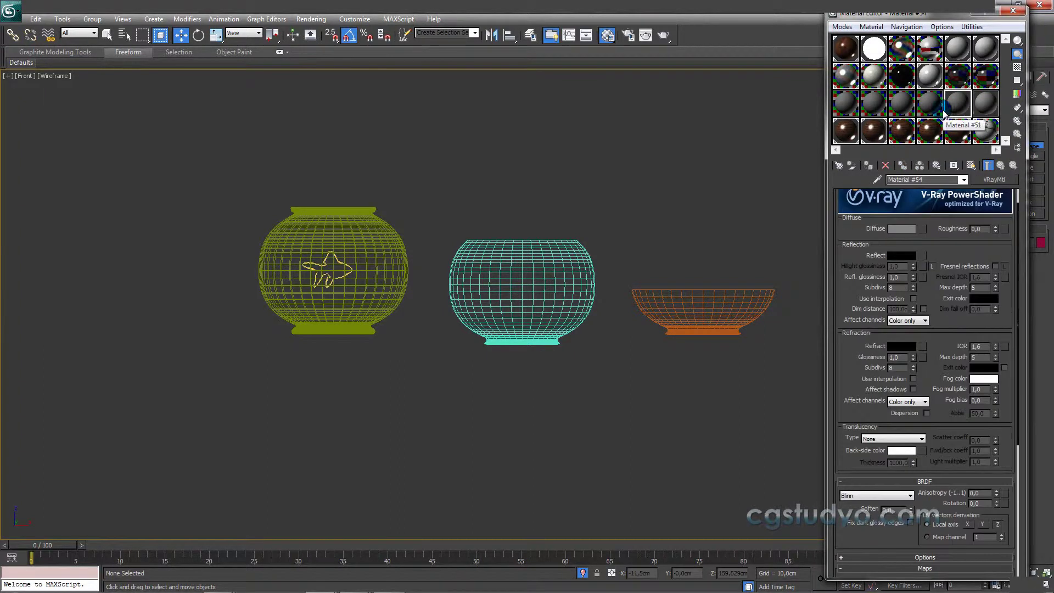
# - Pick fresh Material #50 in the third row and name it 'fanus'
pyautogui.moveTo(982, 114); pyautogui.dragTo(647, 169)
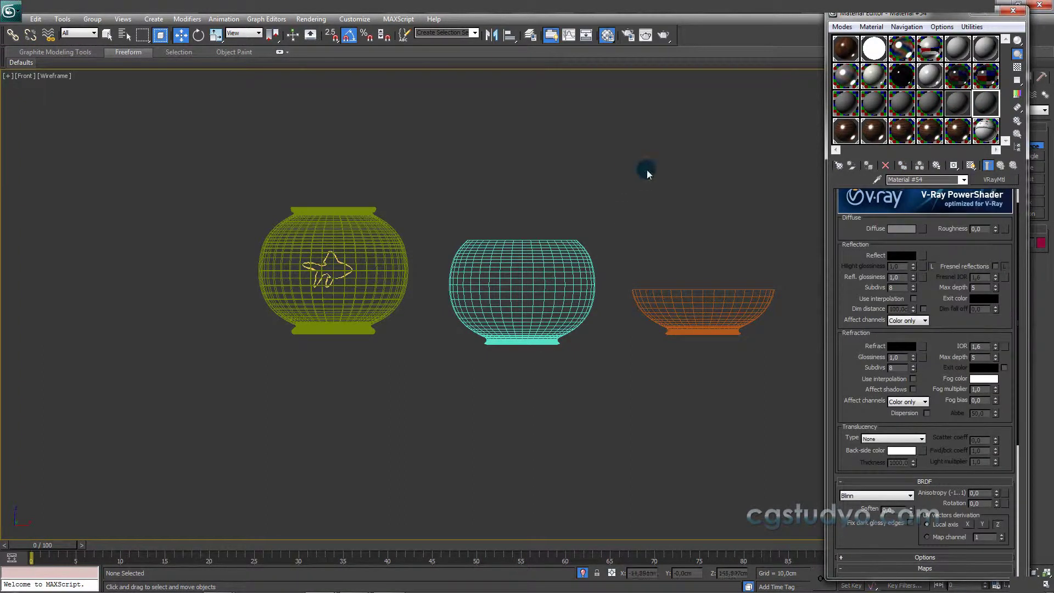
pyautogui.moveTo(673, 217); pyautogui.dragTo(900, 92)
pyautogui.moveTo(873, 132); pyautogui.dragTo(394, 243)
pyautogui.click(846, 110)
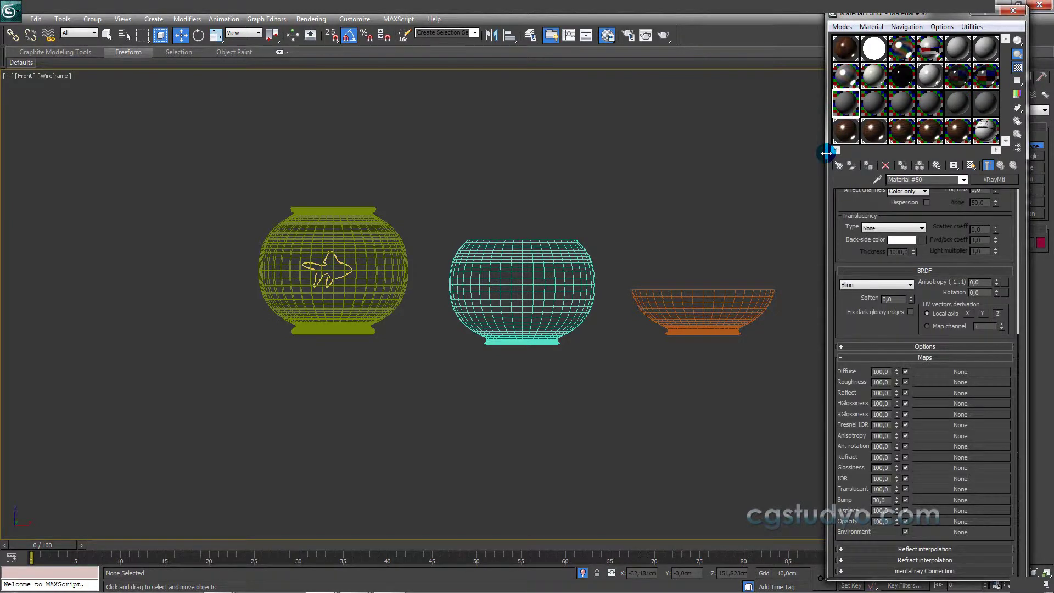
pyautogui.moveTo(1017, 396); pyautogui.dragTo(1018, 238)
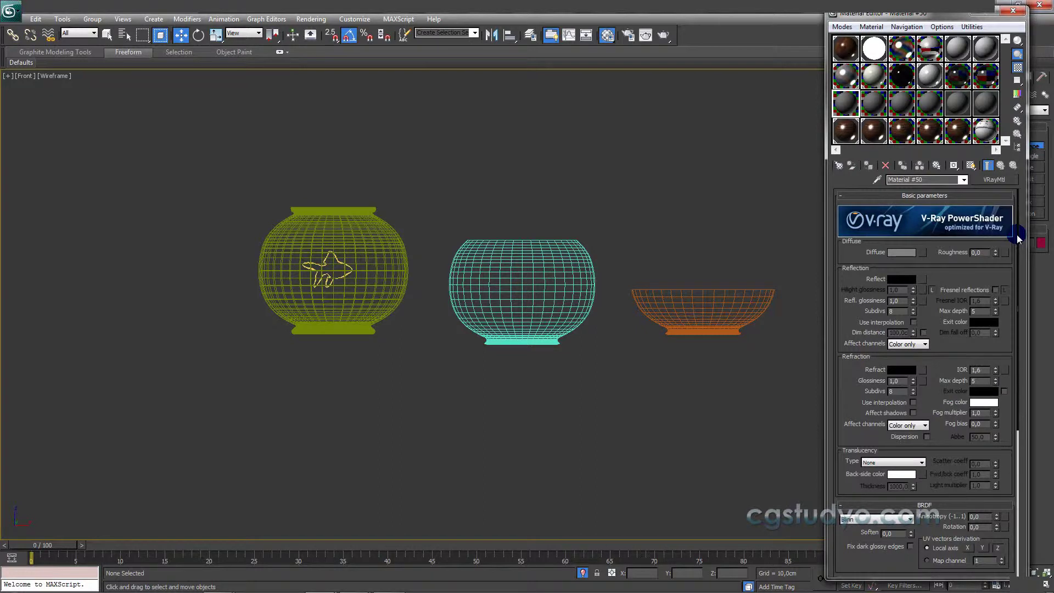
pyautogui.click(936, 179)
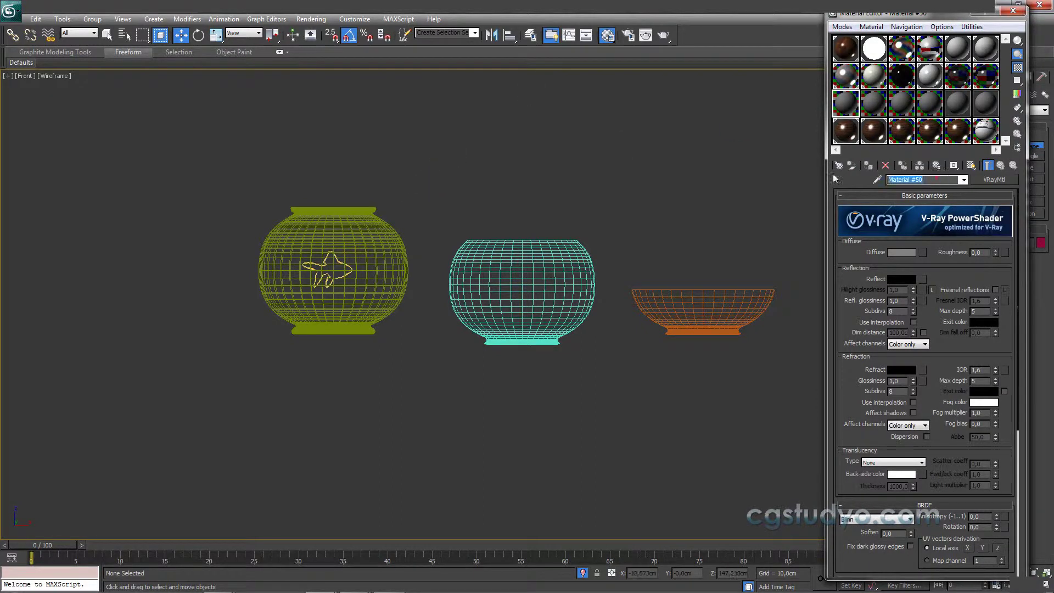
pyautogui.write('fanus')
# - Set the fanus diffuse colour to black and its reflection to a faint grey
pyautogui.click(898, 252)
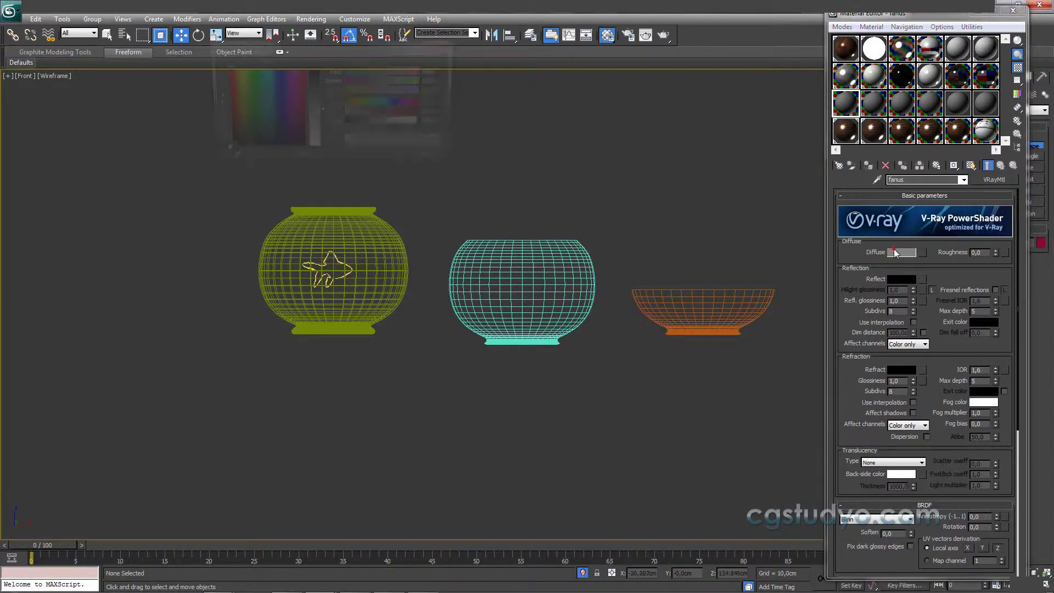
pyautogui.moveTo(315, 112); pyautogui.dragTo(315, 69)
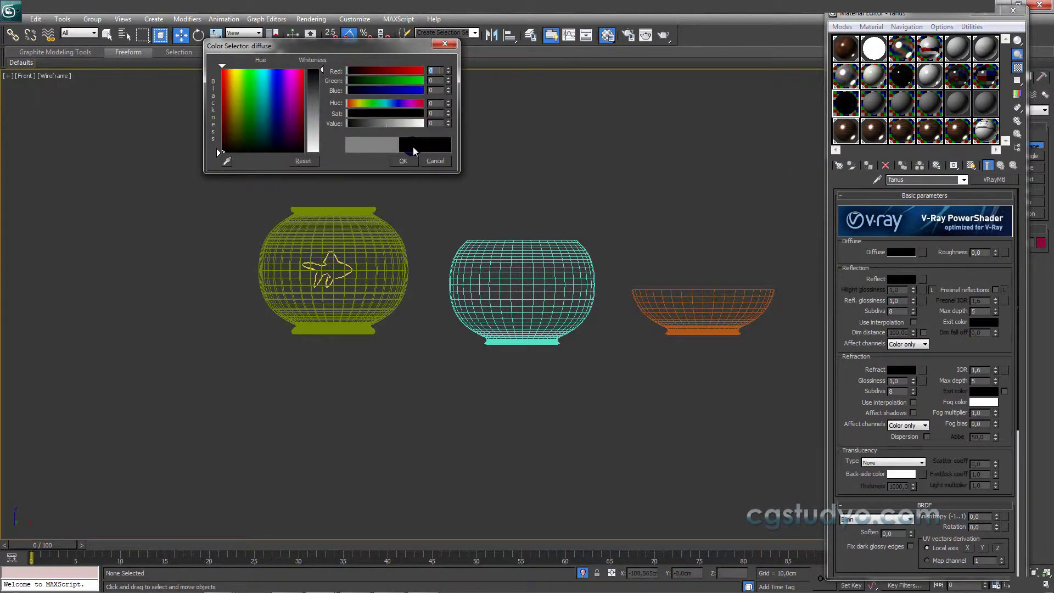
pyautogui.click(404, 160)
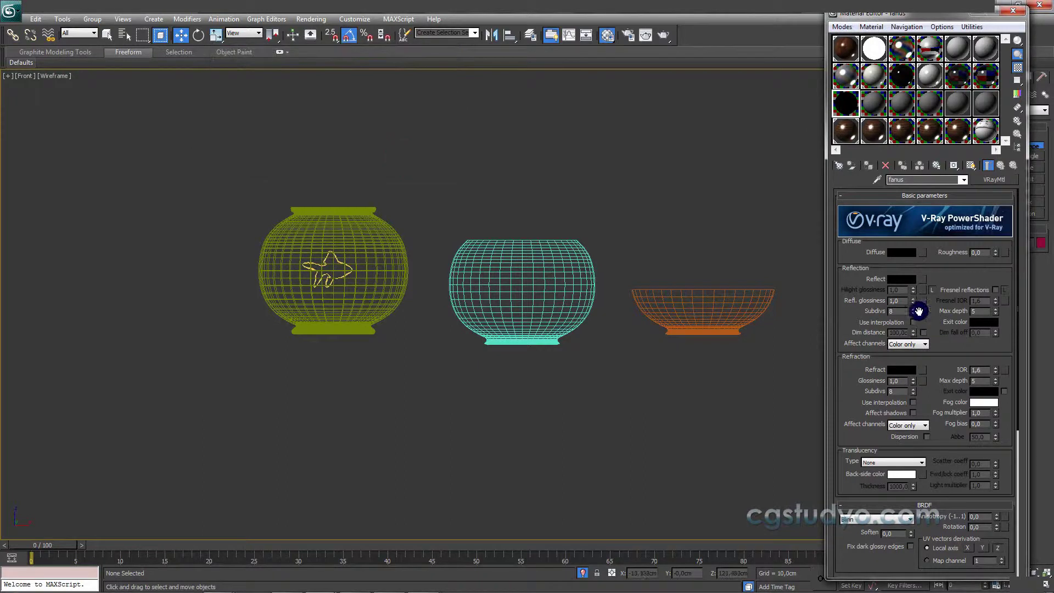
pyautogui.click(896, 280)
pyautogui.click(441, 125)
pyautogui.write('15')
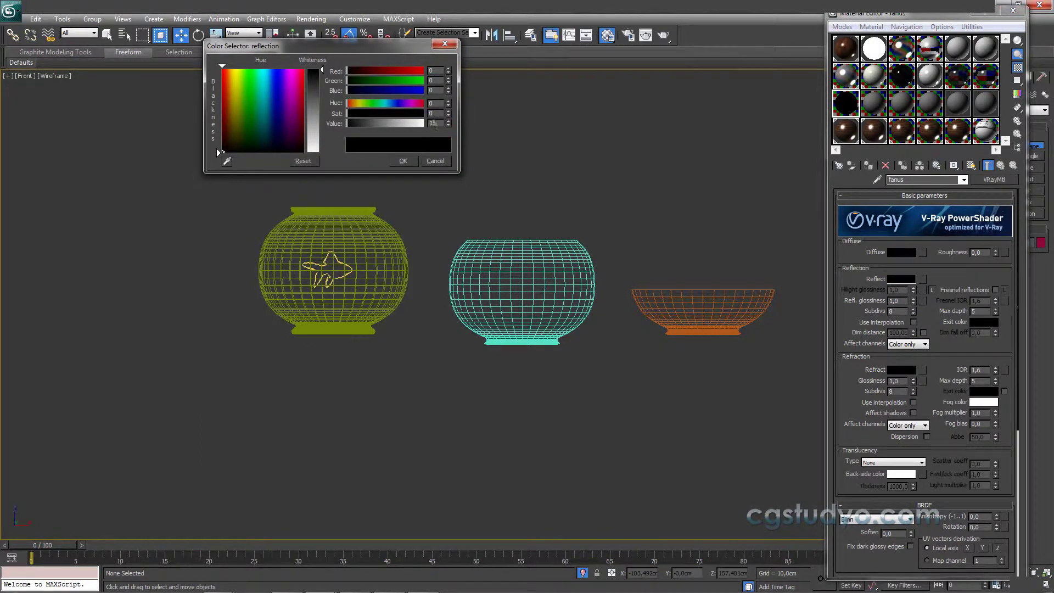
pyautogui.click(403, 161)
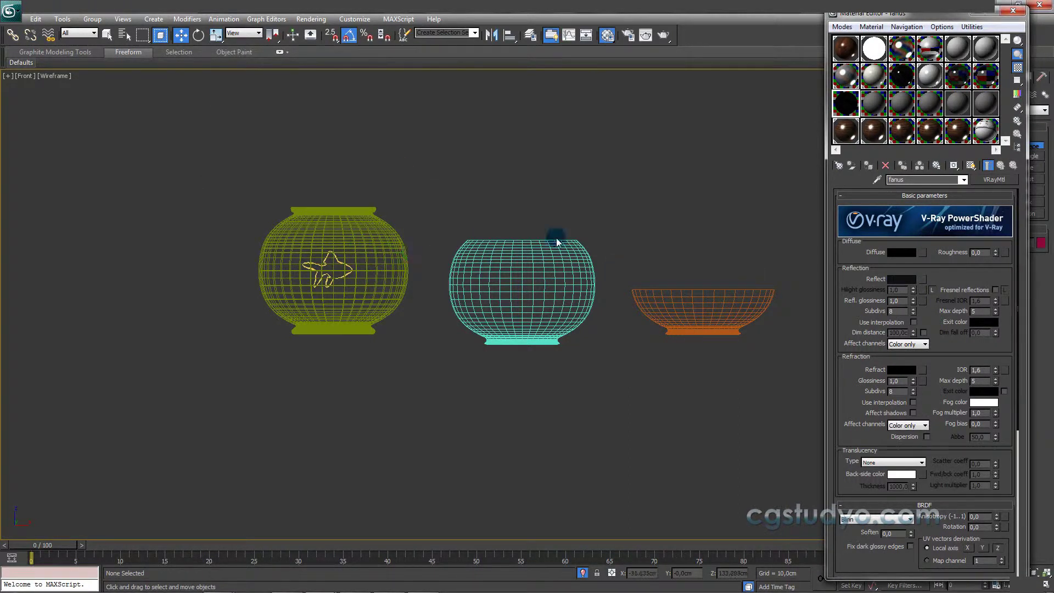
# - Make the refraction colour pure white (255, 255, 255) and select the IOR value 1,6
pyautogui.click(902, 369)
pyautogui.moveTo(322, 70); pyautogui.dragTo(323, 150)
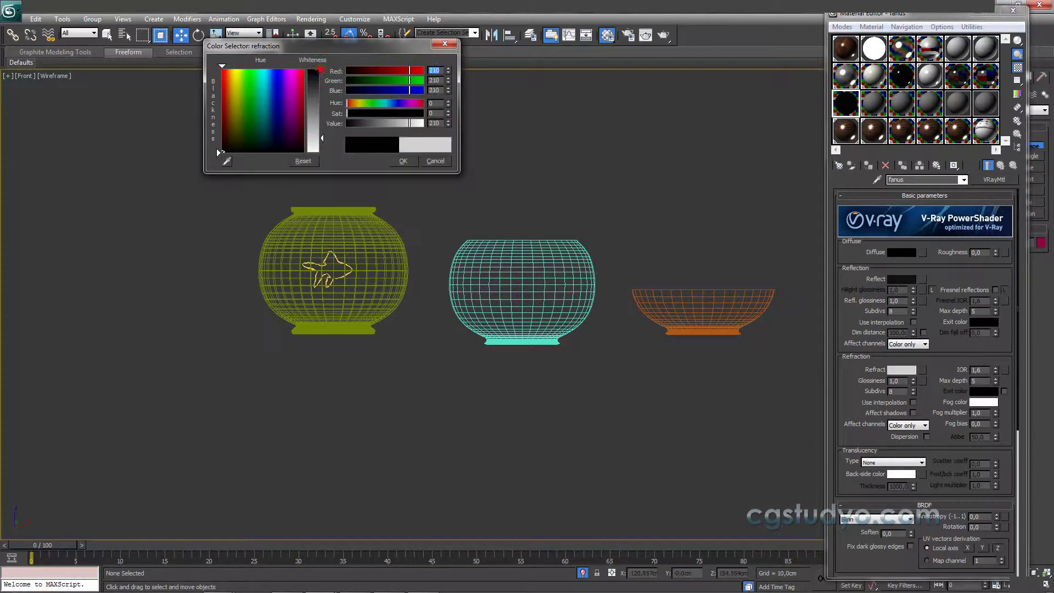
pyautogui.click(409, 161)
pyautogui.doubleClick(983, 370)
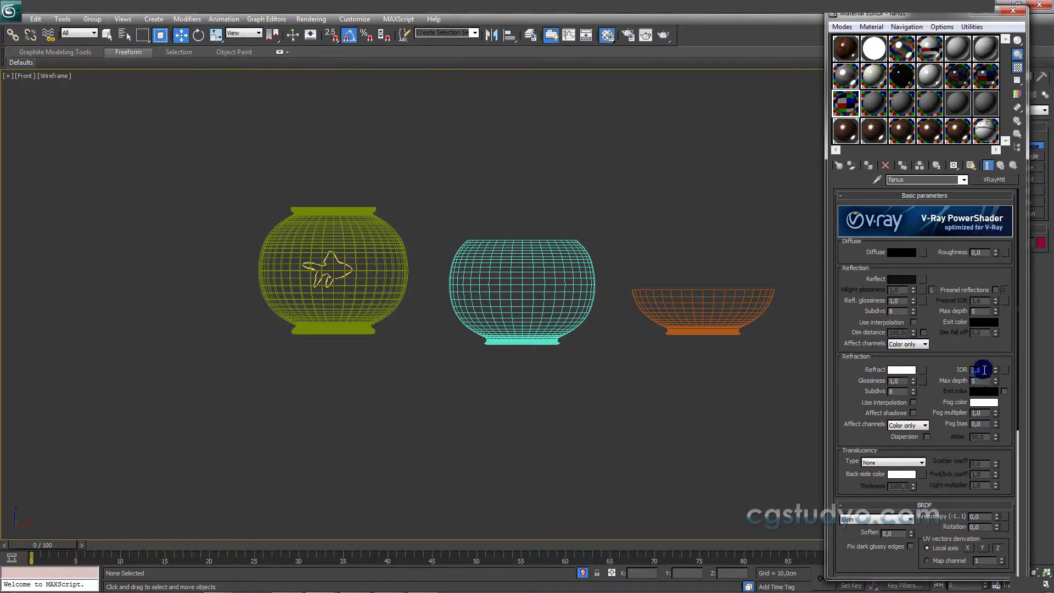
pyautogui.moveTo(390, 582)
pyautogui.click(286, 584)
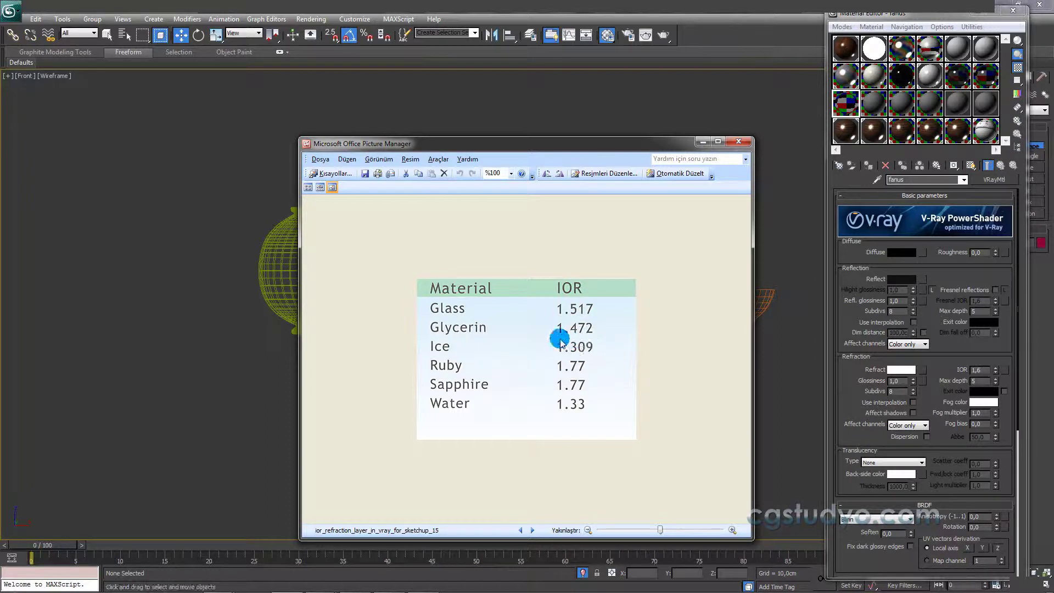
pyautogui.click(702, 142)
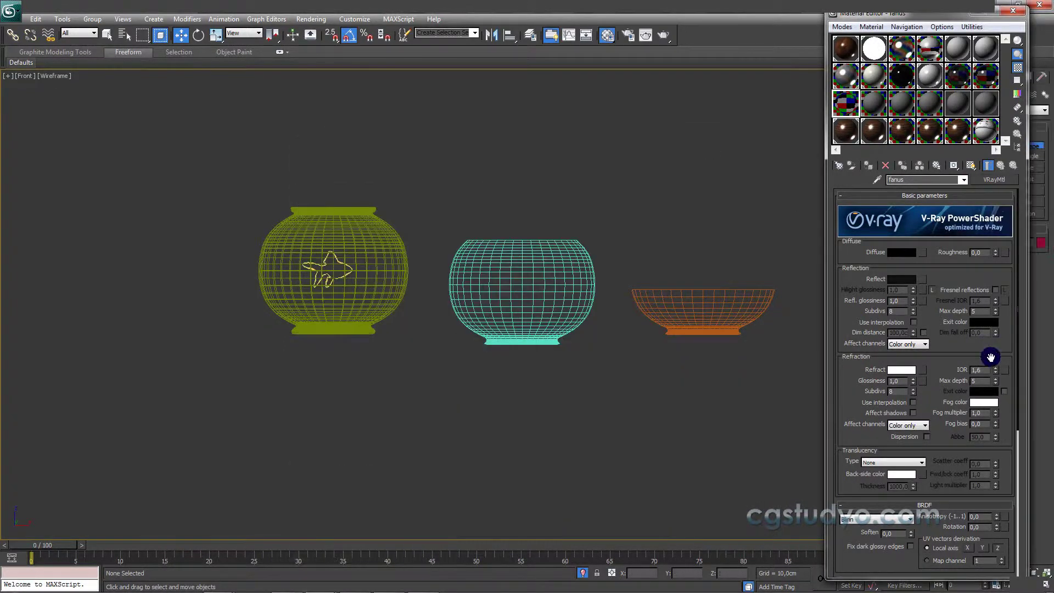
# - Set fanus IOR to 1,4 and both max depths to 10, then select the left fishbowl
pyautogui.press('BackSpace')
pyautogui.write('4')
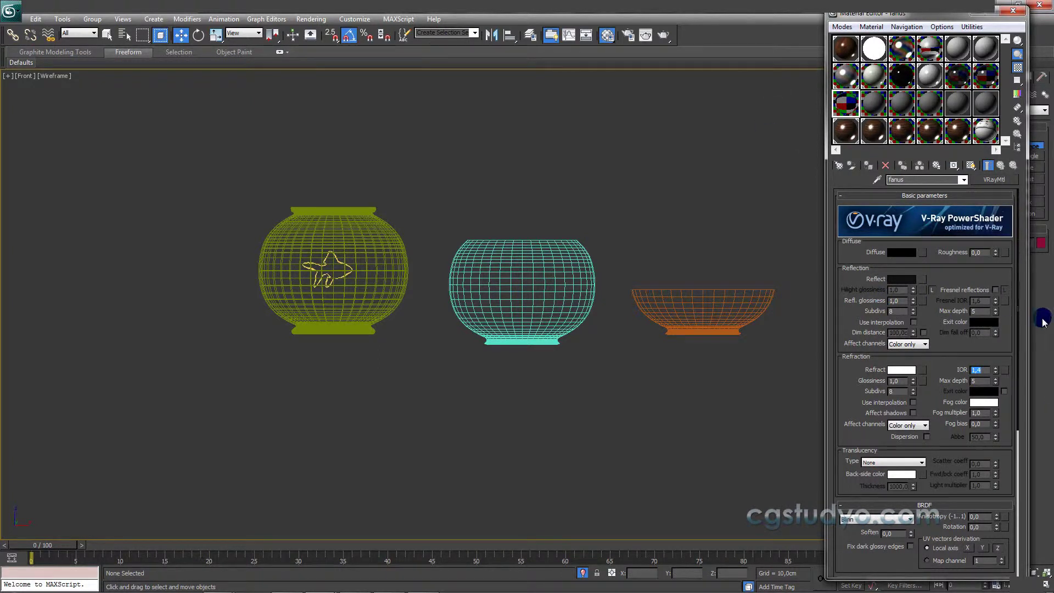
pyautogui.click(981, 310)
pyautogui.click(975, 381)
pyautogui.moveTo(975, 316); pyautogui.dragTo(978, 314)
pyautogui.moveTo(976, 312); pyautogui.dragTo(965, 307)
pyautogui.write('10')
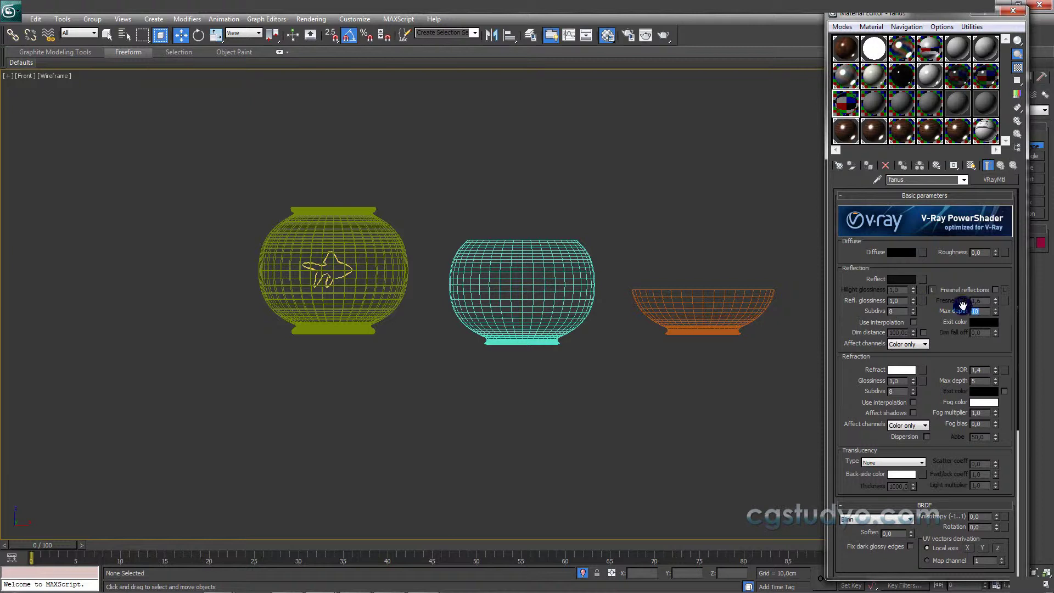
pyautogui.click(987, 382)
pyautogui.write('10')
pyautogui.click(847, 127)
pyautogui.click(389, 238)
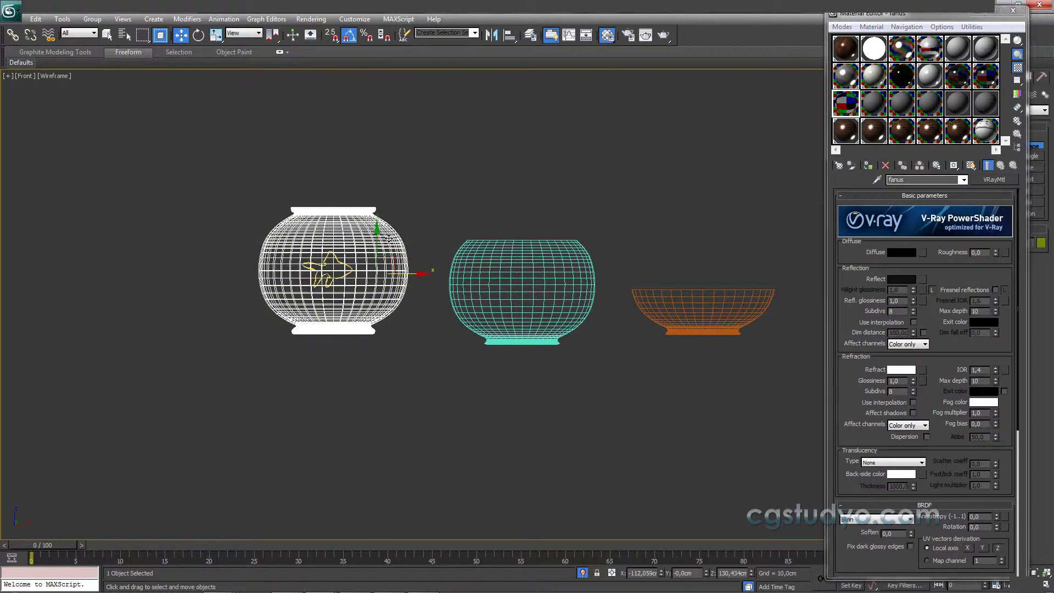
# - Assign the fanus material to the left fishbowl and check it in shaded view
pyautogui.click(868, 166)
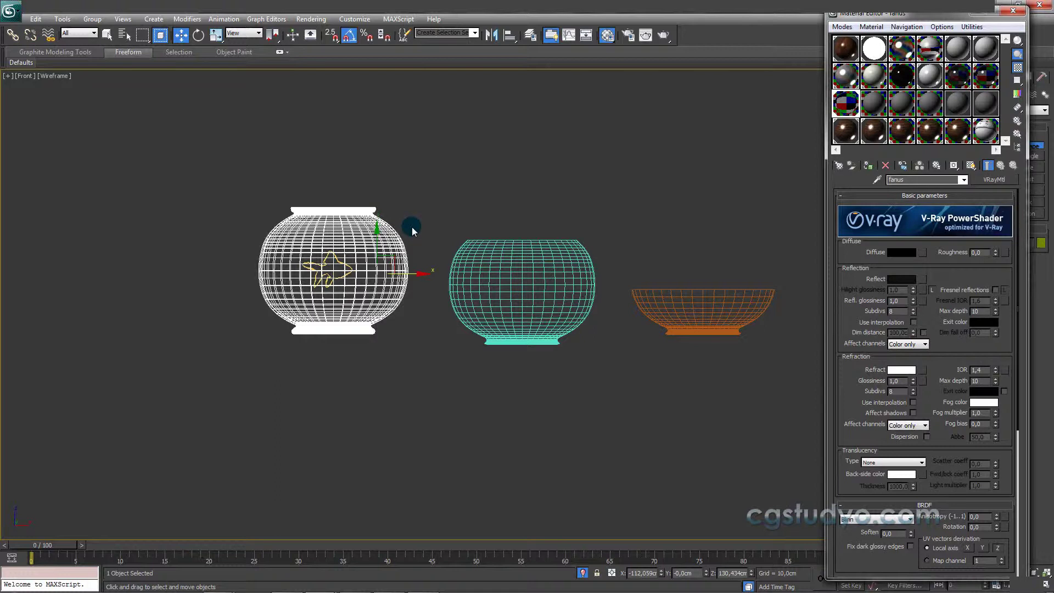
pyautogui.press('F3')
pyautogui.press('F3')
pyautogui.scroll(2, 384, 253)
pyautogui.scroll(2, 448, 283)
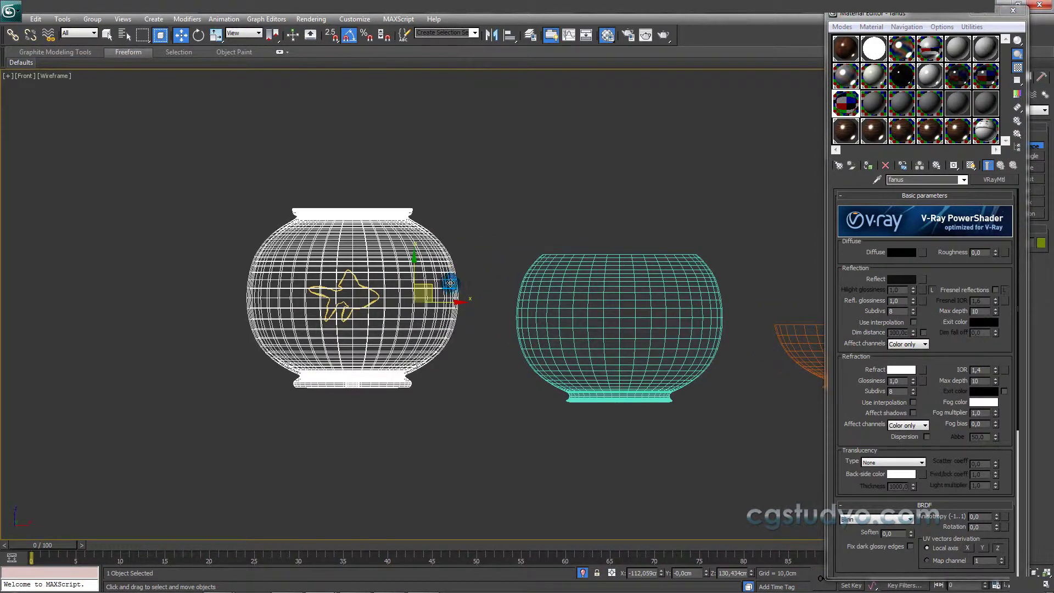
pyautogui.press('F3')
pyautogui.click(459, 242)
pyautogui.press('F3')
pyautogui.click(436, 252)
pyautogui.press('F3')
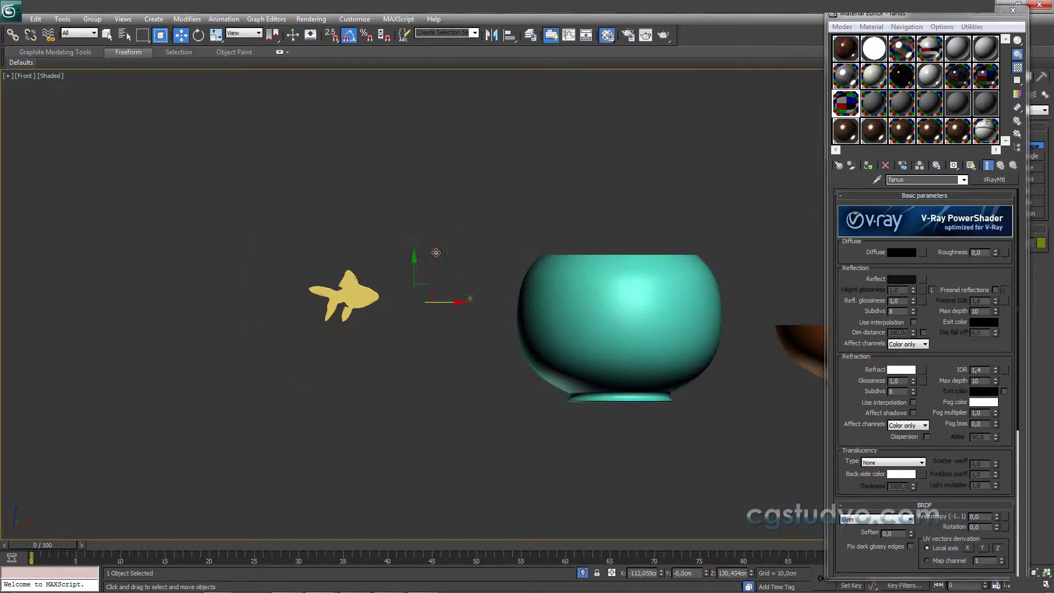
# - Orbit and zoom around the fishbowl, then return to the wireframe front view with nothing selected
pyautogui.scroll(2, 483, 282)
pyautogui.scroll(3, 483, 282)
pyautogui.scroll(3, 484, 281)
pyautogui.scroll(-3, 493, 322)
pyautogui.moveTo(483, 281)
pyautogui.keyDown('alt'); pyautogui.mouseDown(button='middle')
pyautogui.moveTo(530, 381)
pyautogui.moveTo(523, 299)
pyautogui.moveTo(581, 346)
pyautogui.mouseUp(button='middle'); pyautogui.keyUp('alt')
pyautogui.press('F3')
pyautogui.scroll(-3, 523, 299)
pyautogui.press('f')
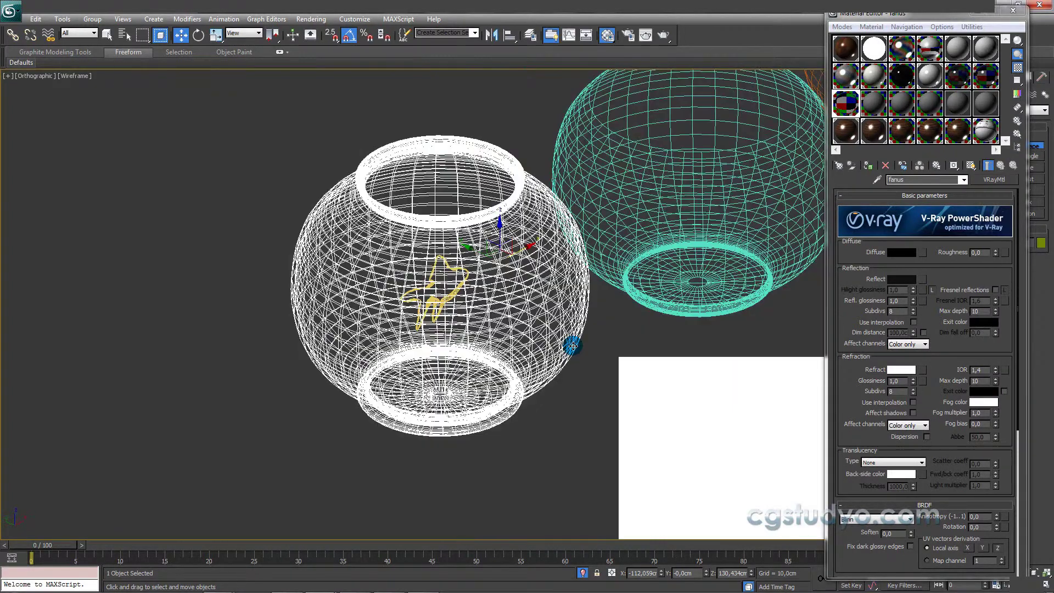
pyautogui.scroll(-2, 469, 341)
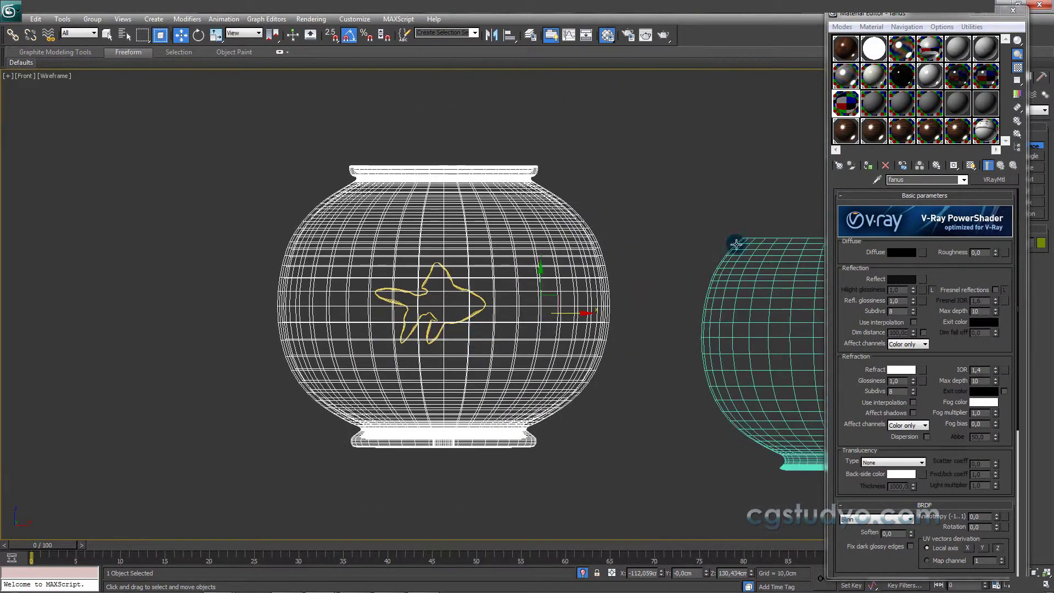
pyautogui.hotkey('ctrl', 'd')
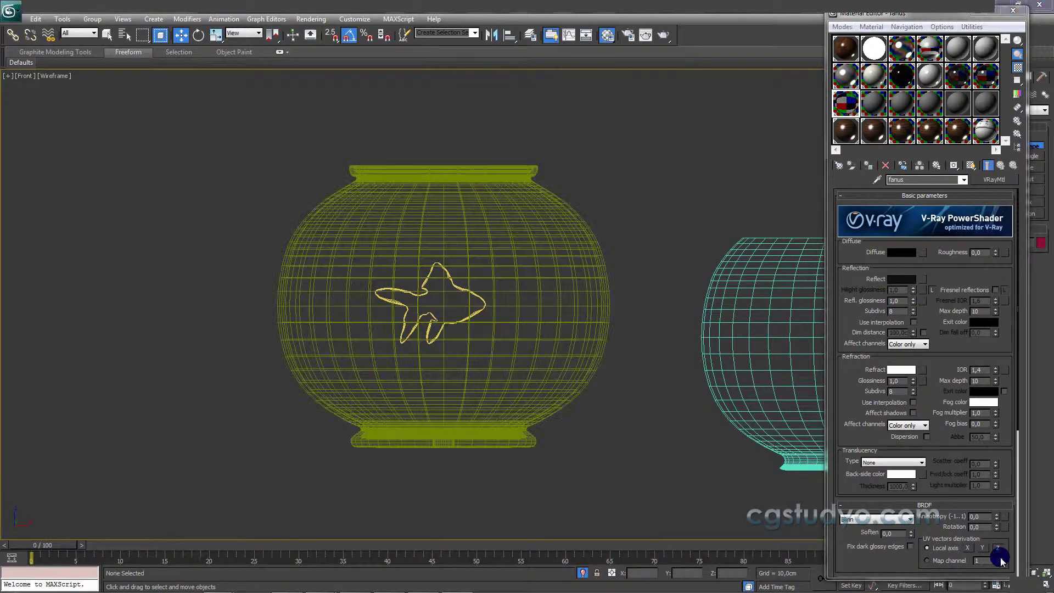
# - Turn on Fresnel reflections for the fanuscami glass, then select and frame the teal bowl
pyautogui.click(997, 289)
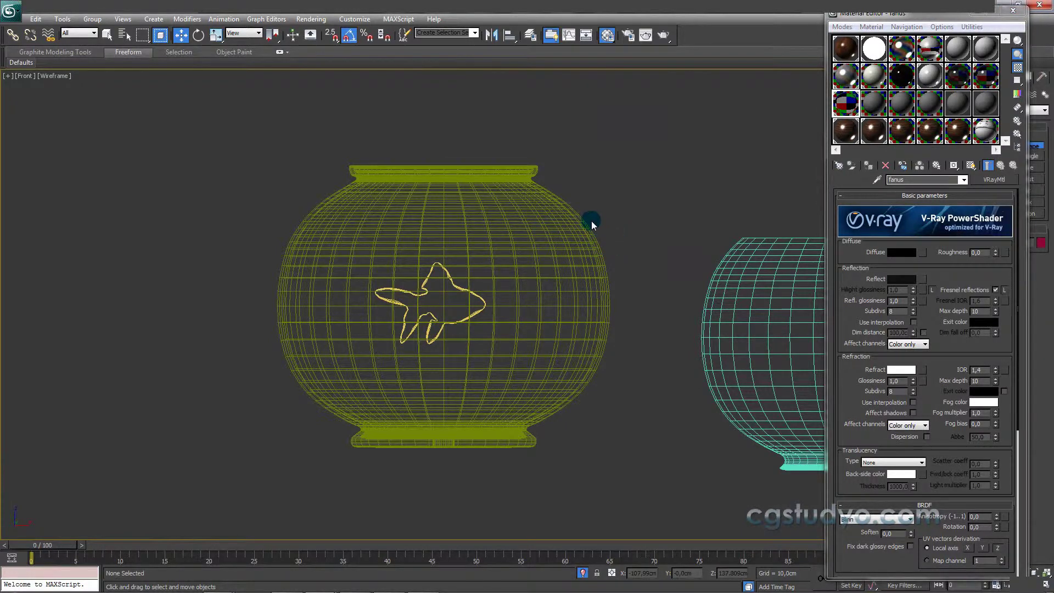
pyautogui.scroll(3, 607, 257)
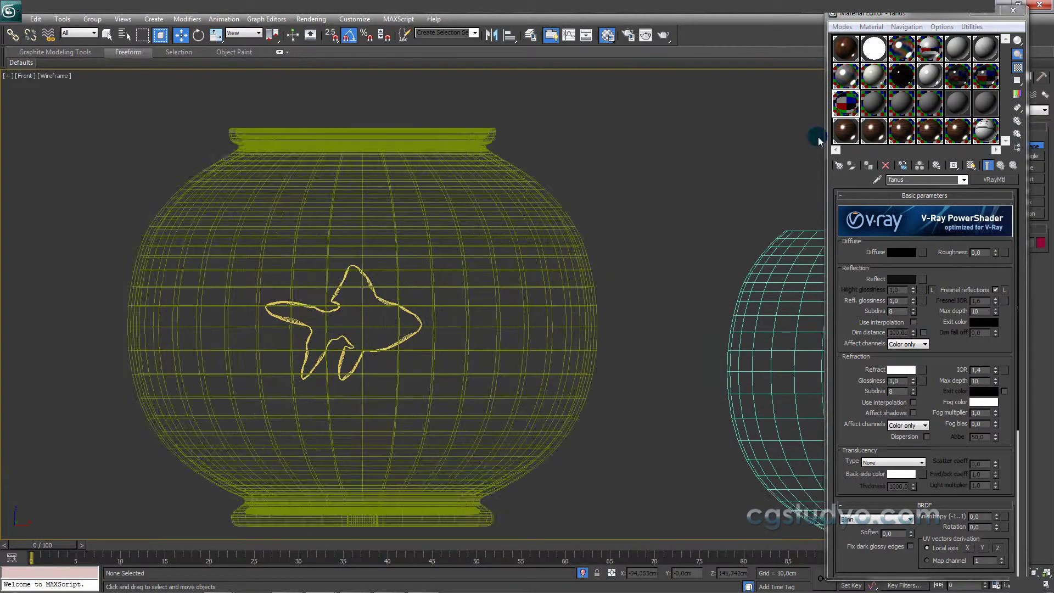
pyautogui.click(552, 271)
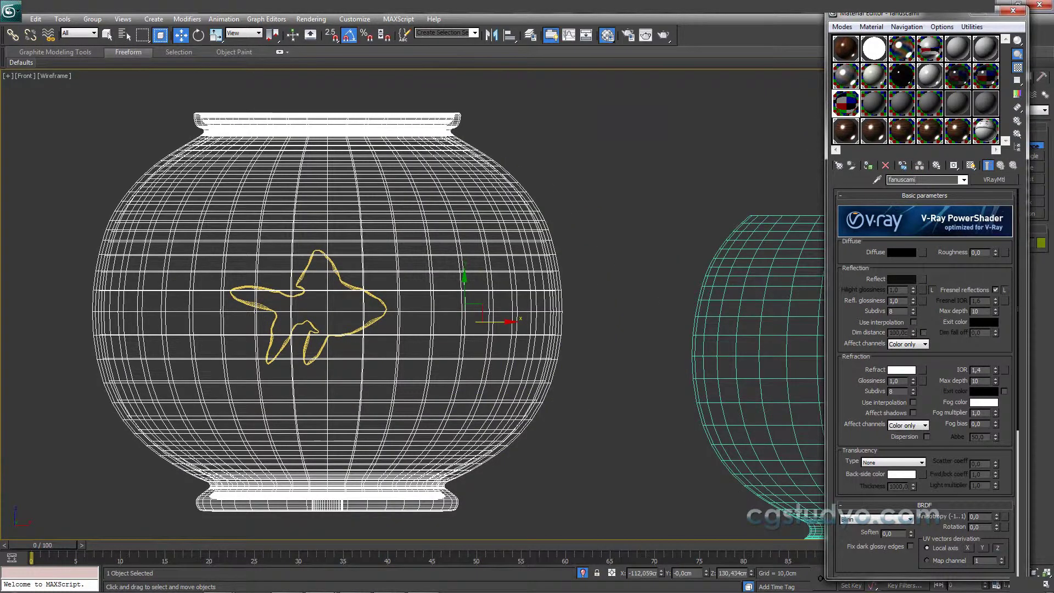
pyautogui.hotkey('alt', 'ctrl', 'z')
pyautogui.click(583, 297)
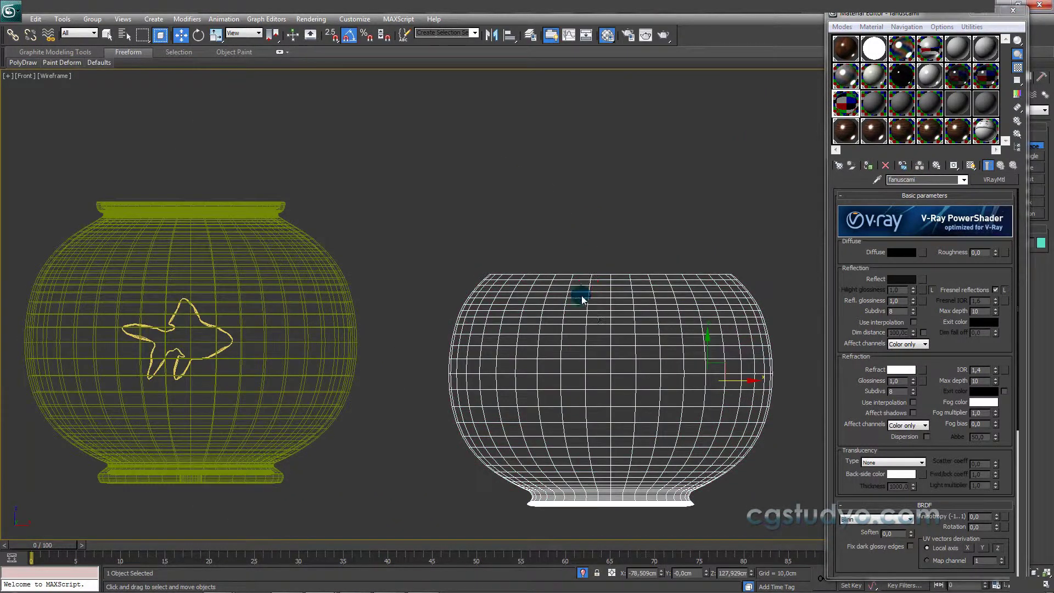
pyautogui.press('F3')
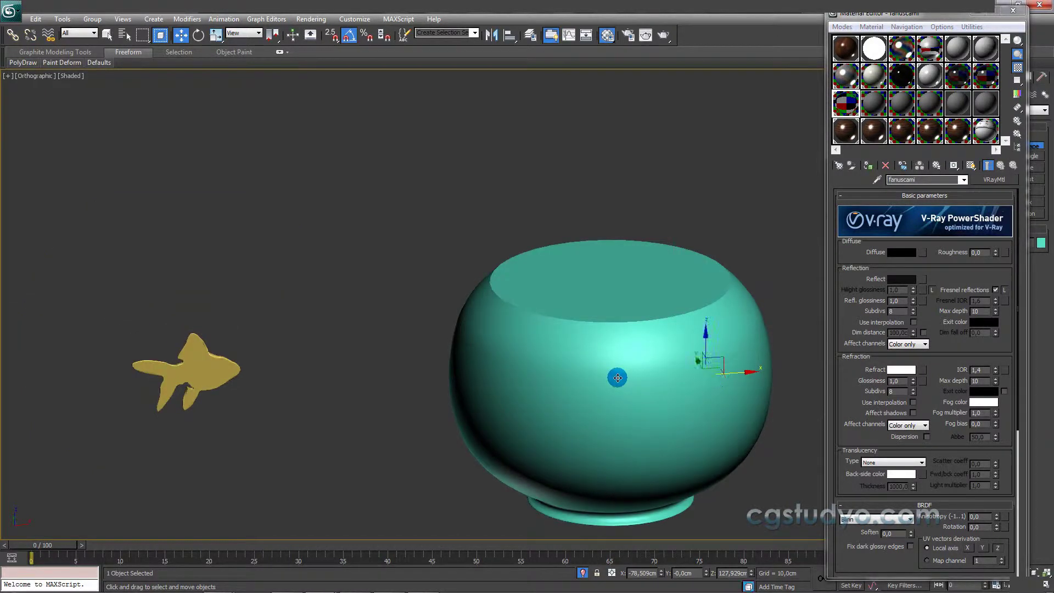
pyautogui.press('z')
pyautogui.scroll(-1, 616, 375)
pyautogui.scroll(-2, 616, 375)
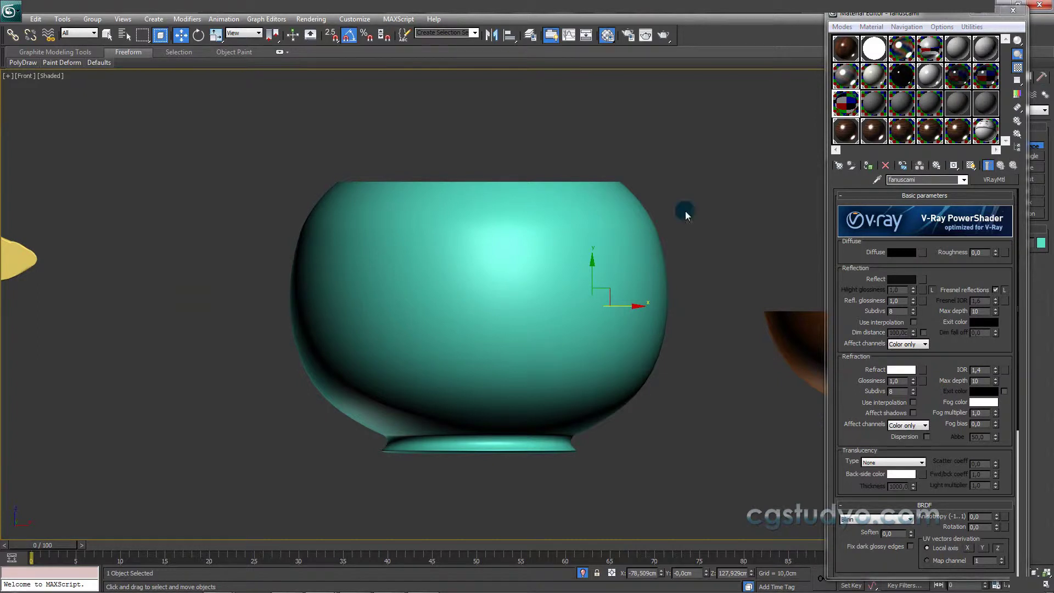
# - Tick Reflect on back side in the fanuscami Options rollout, then switch to fresh Material #51
pyautogui.scroll(-5, 714, 193)
pyautogui.click(697, 183)
pyautogui.moveTo(696, 183); pyautogui.dragTo(726, 192, button='middle')
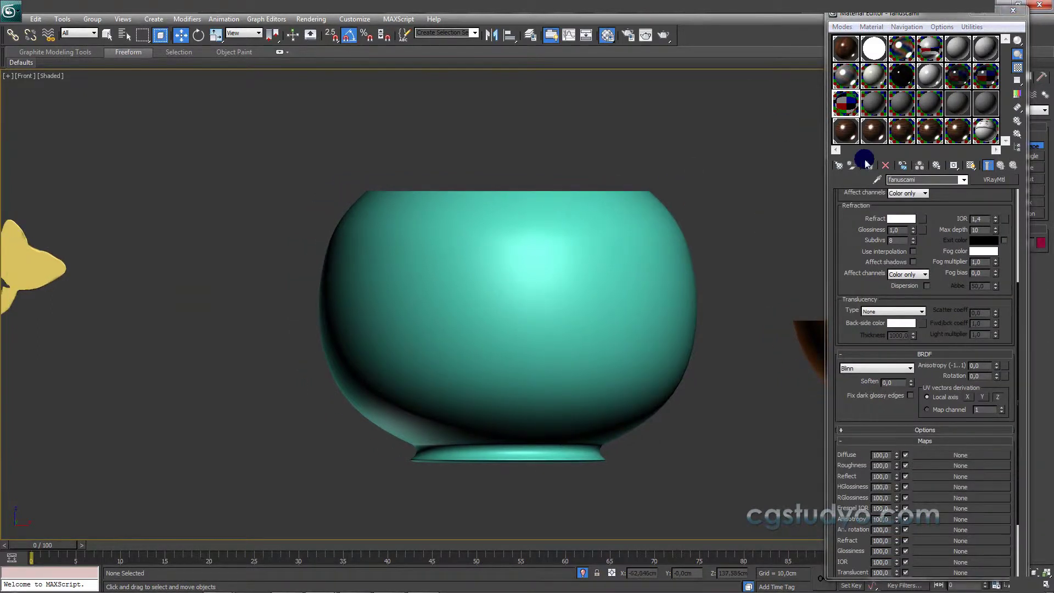
pyautogui.scroll(5, 963, 318)
pyautogui.scroll(-8, 962, 318)
pyautogui.scroll(3, 962, 319)
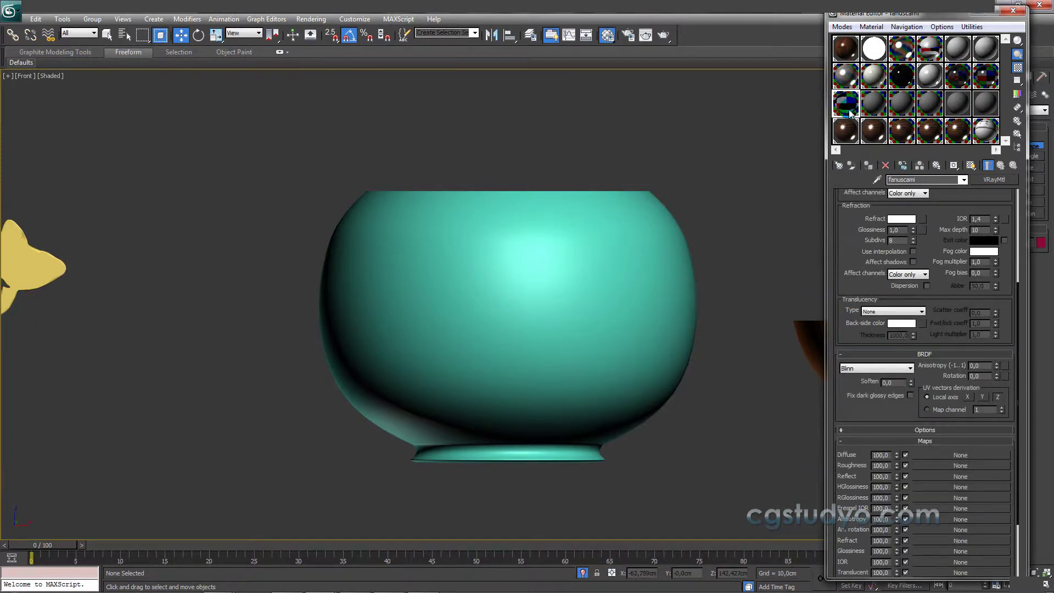
pyautogui.click(937, 431)
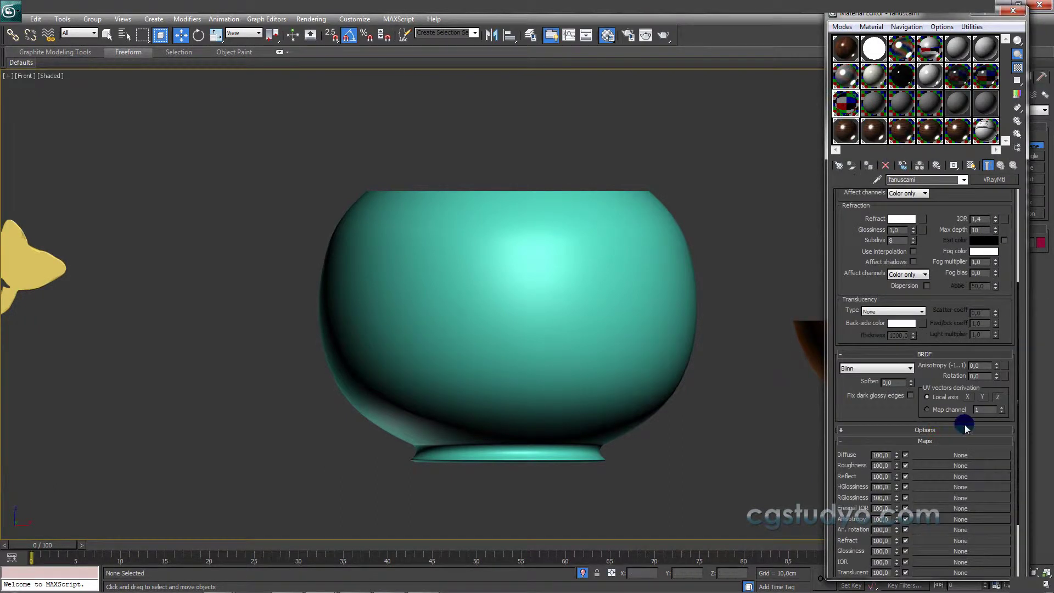
pyautogui.click(962, 430)
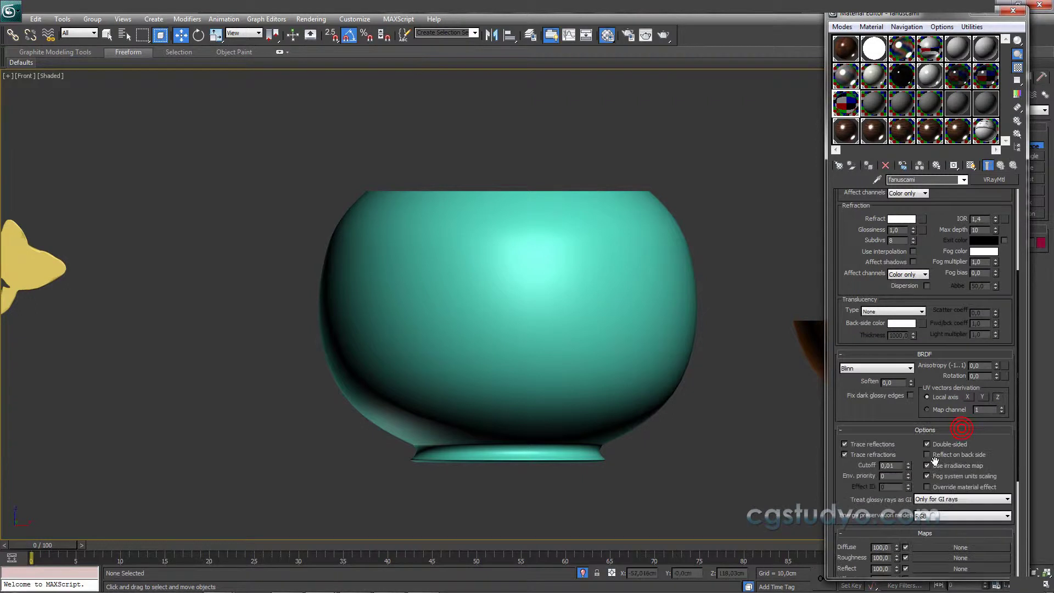
pyautogui.moveTo(1015, 454)
pyautogui.mouseDown()
pyautogui.moveTo(1019, 418)
pyautogui.moveTo(1020, 434)
pyautogui.mouseUp()
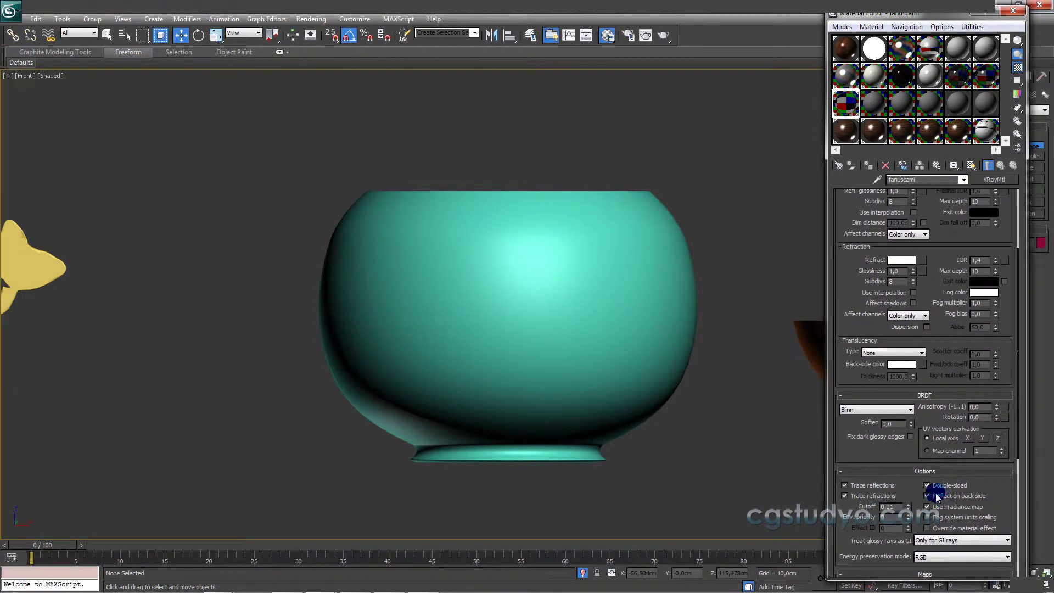
pyautogui.moveTo(1018, 433); pyautogui.dragTo(1023, 560)
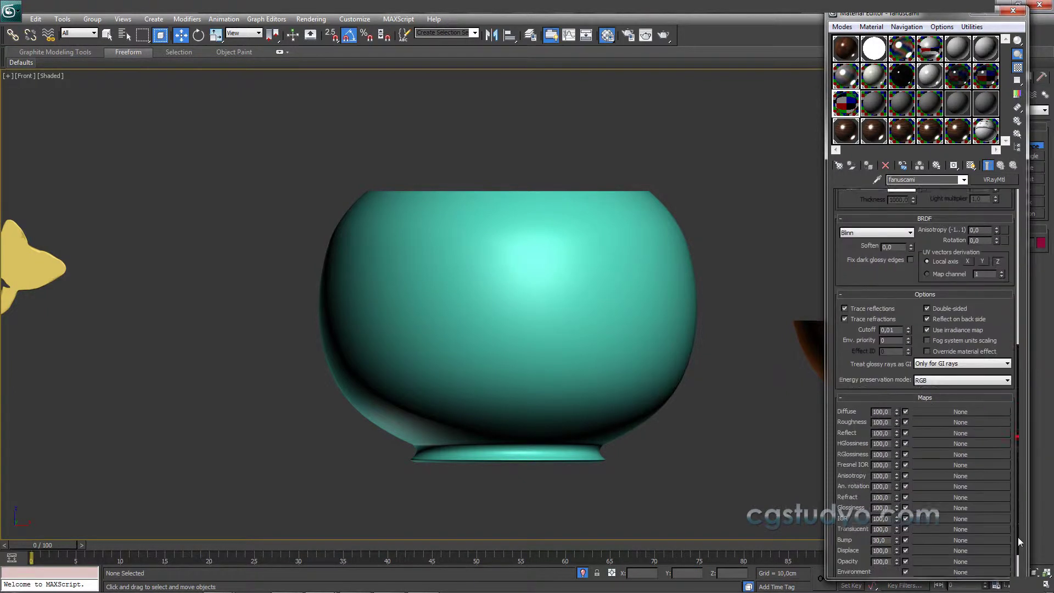
pyautogui.click(846, 103)
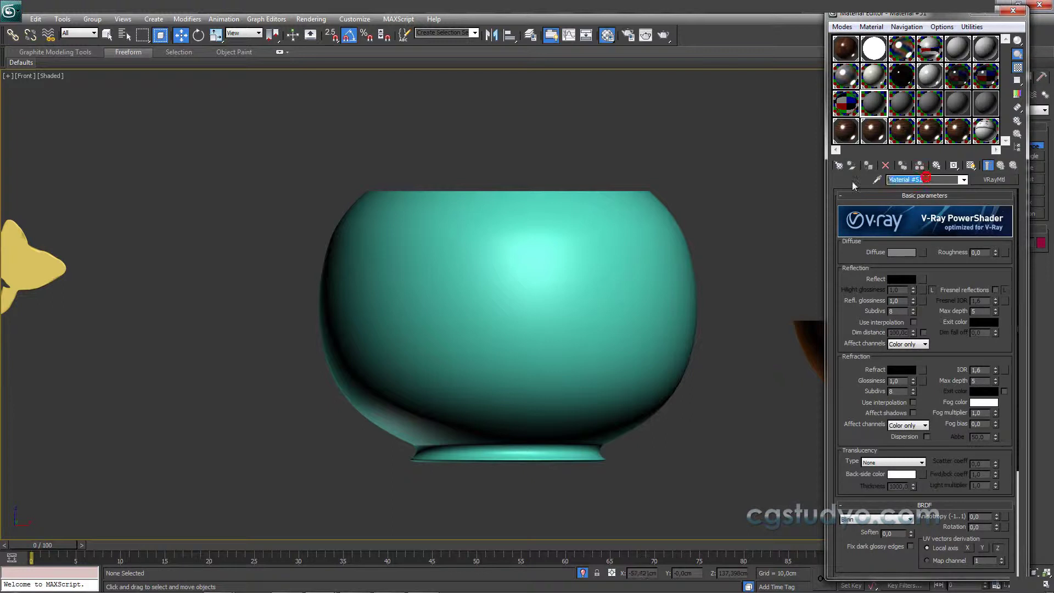
# - Name the new material 'su', with a teal diffuse colour and black reflection
pyautogui.write('su')
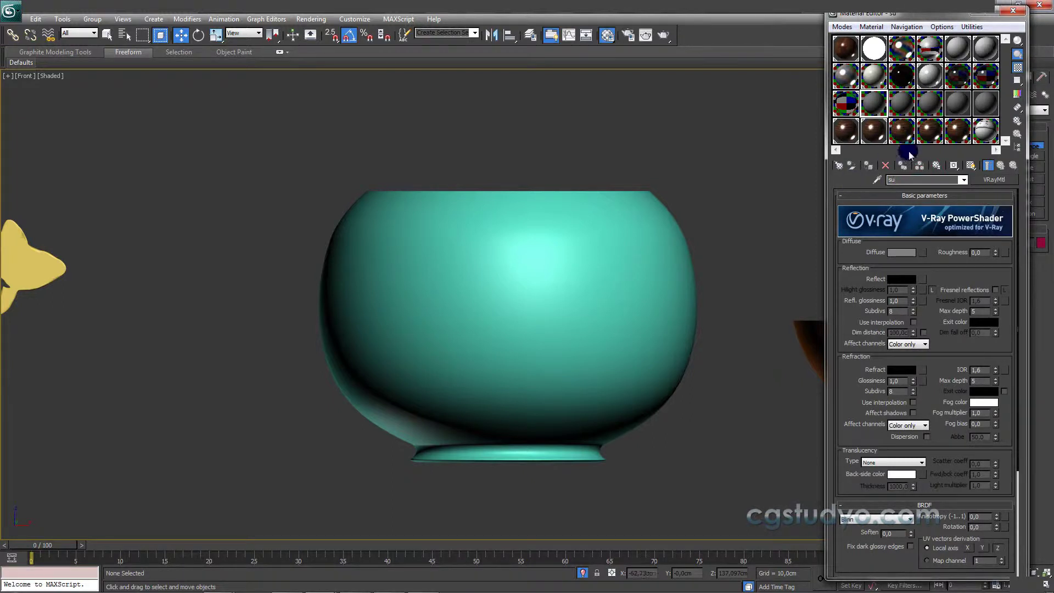
pyautogui.click(901, 252)
pyautogui.moveTo(297, 101)
pyautogui.mouseDown()
pyautogui.moveTo(267, 121)
pyautogui.moveTo(322, 76)
pyautogui.mouseUp()
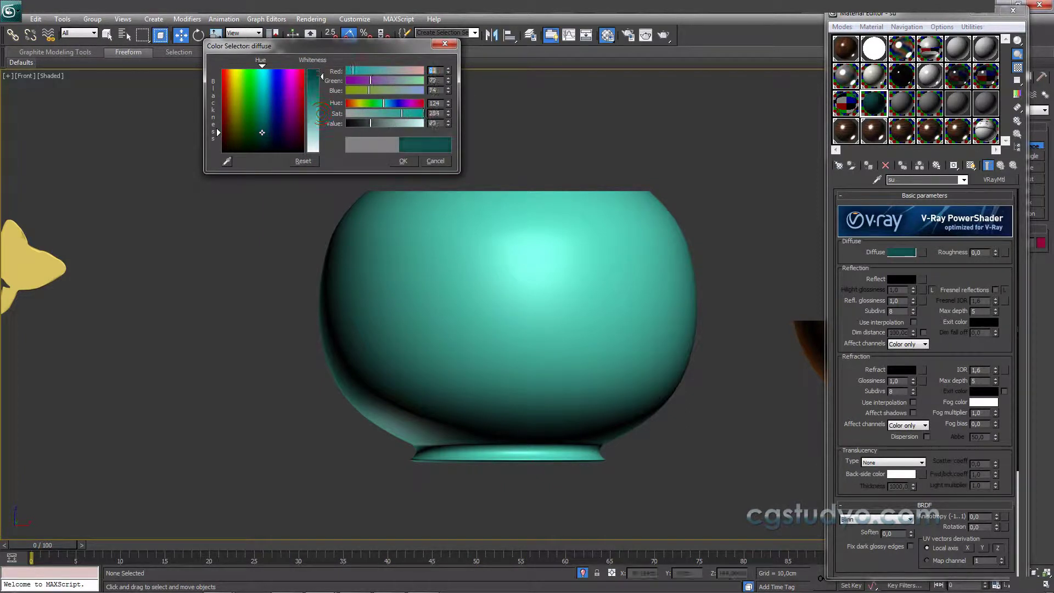
pyautogui.moveTo(263, 133); pyautogui.dragTo(266, 126)
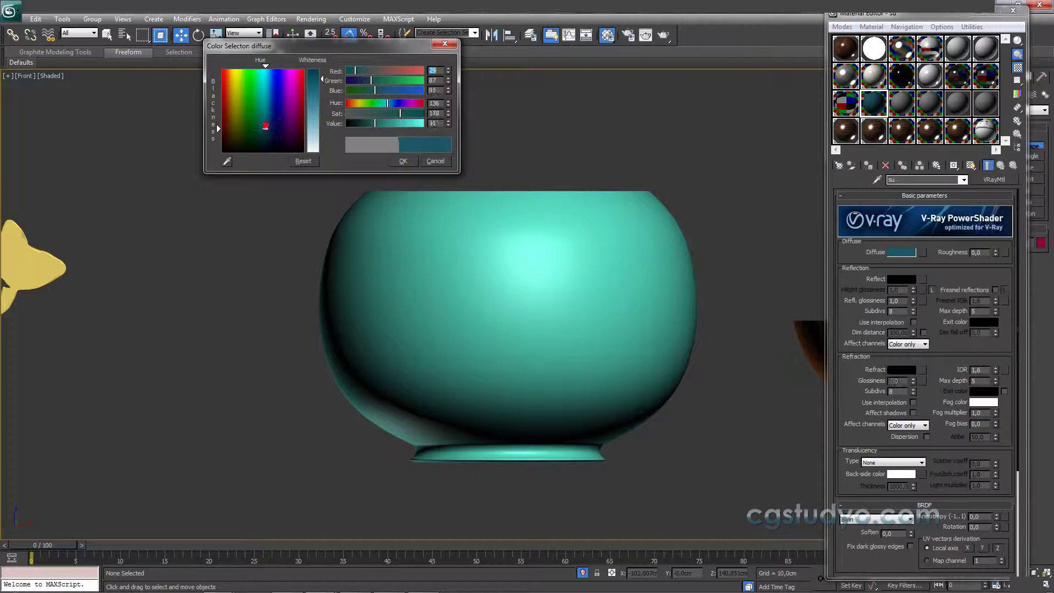
pyautogui.click(407, 162)
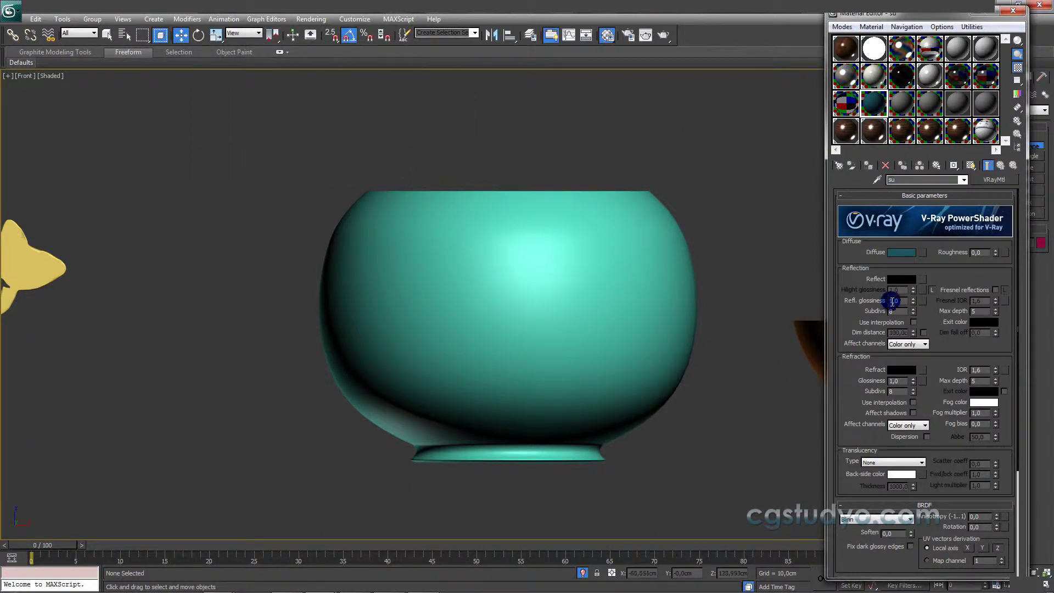
pyautogui.click(895, 278)
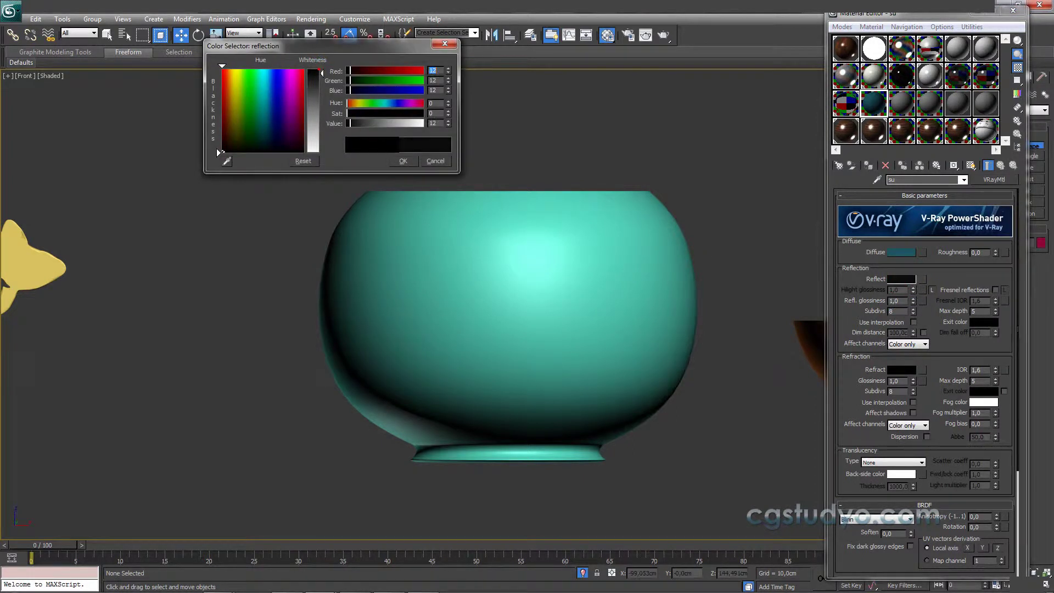
pyautogui.click(402, 161)
# - Set the su refraction to white and its IOR to 1,33, as the IOR chart lists for water
pyautogui.click(902, 370)
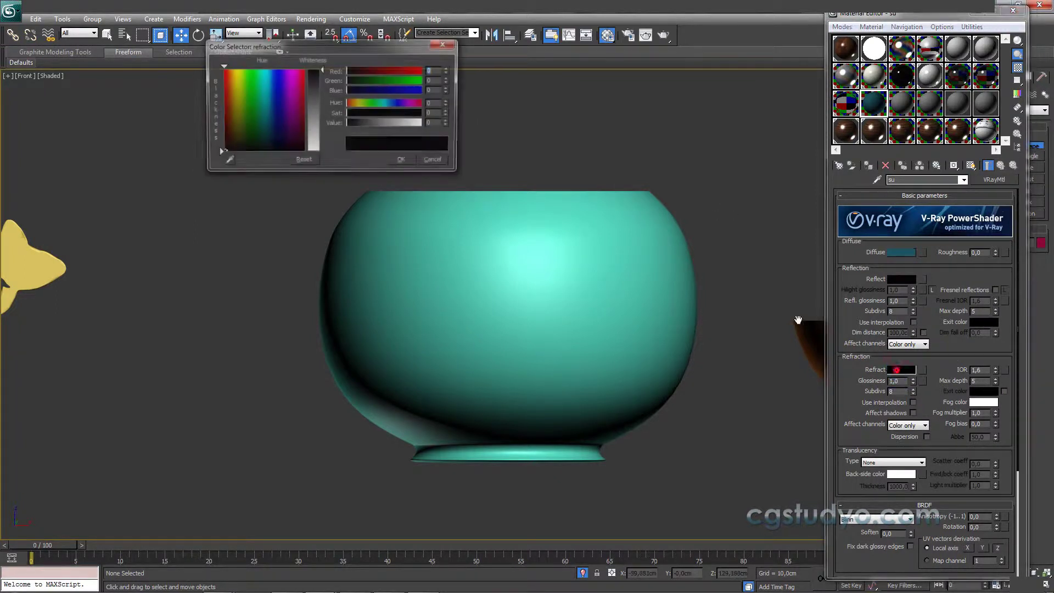
pyautogui.moveTo(310, 67); pyautogui.dragTo(313, 151)
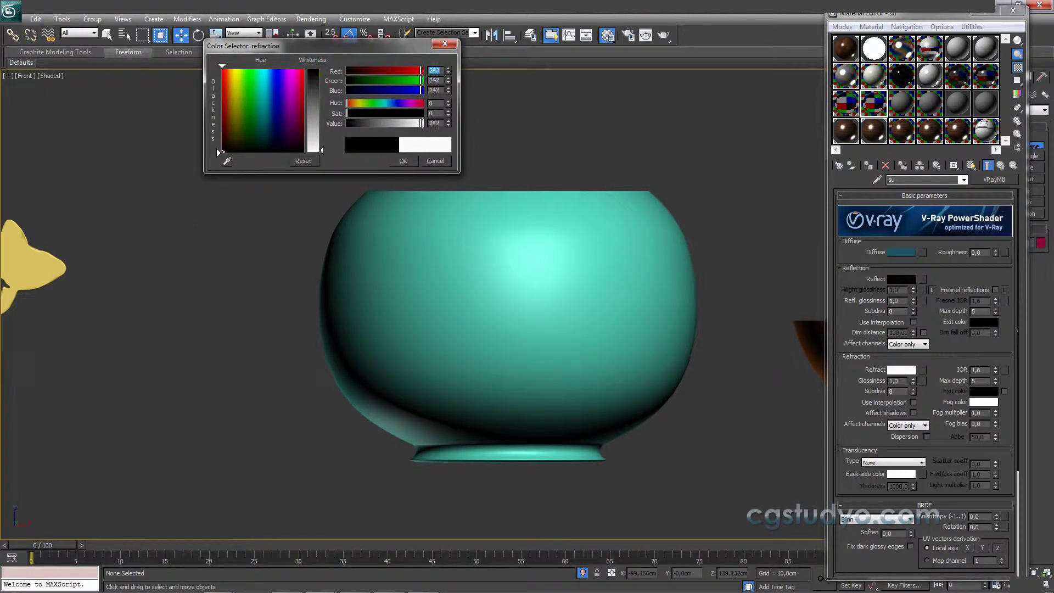
pyautogui.click(403, 161)
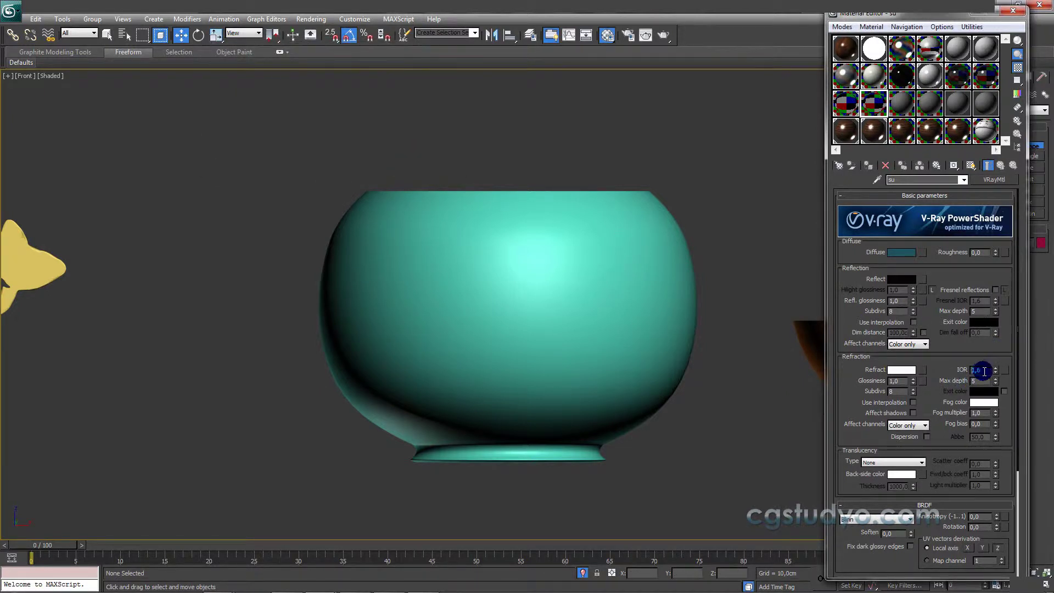
pyautogui.write('1,')
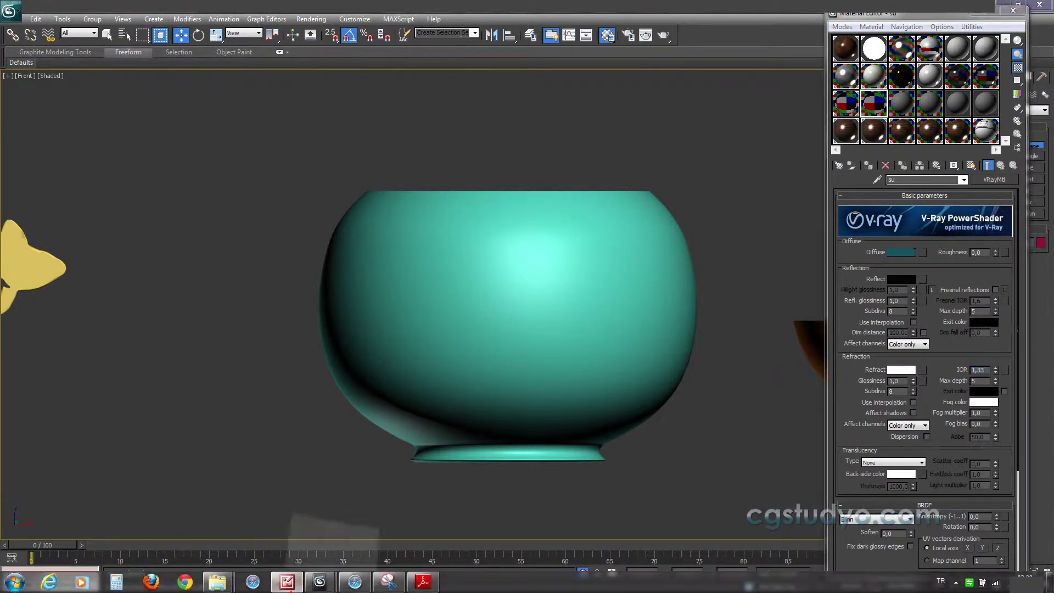
pyautogui.click(286, 582)
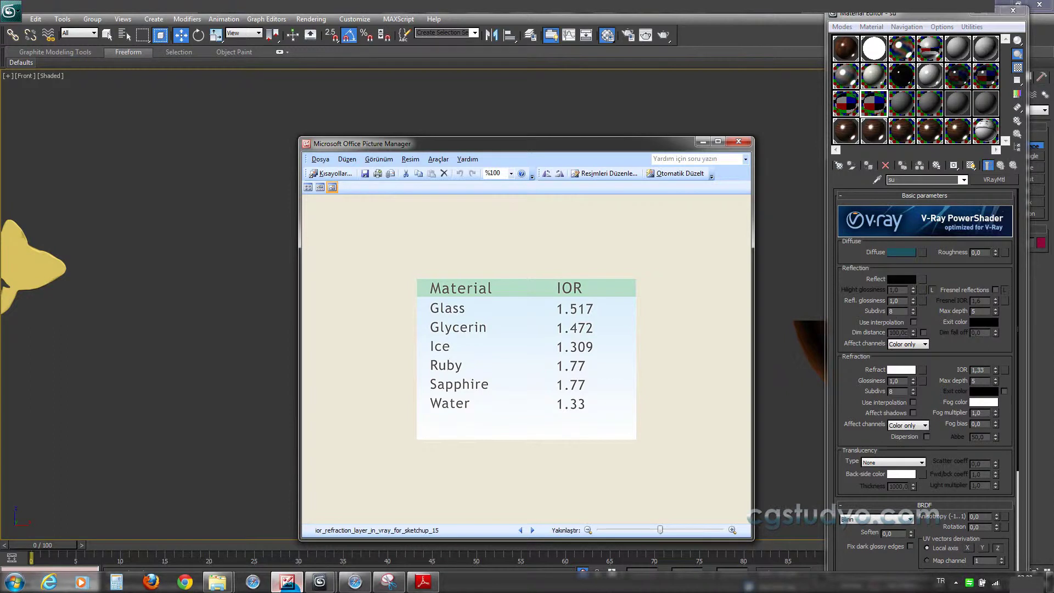
pyautogui.click(287, 583)
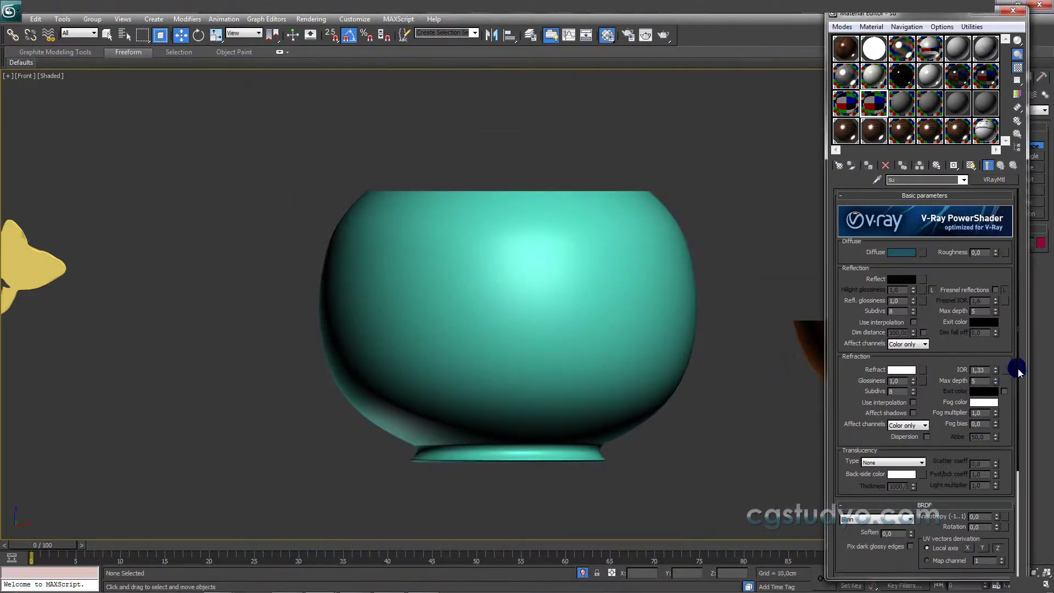
pyautogui.scroll(-2, 1017, 372)
# - Set the su reflection and refraction max depth values to 10
pyautogui.scroll(-2, 1025, 417)
pyautogui.scroll(-2, 938, 483)
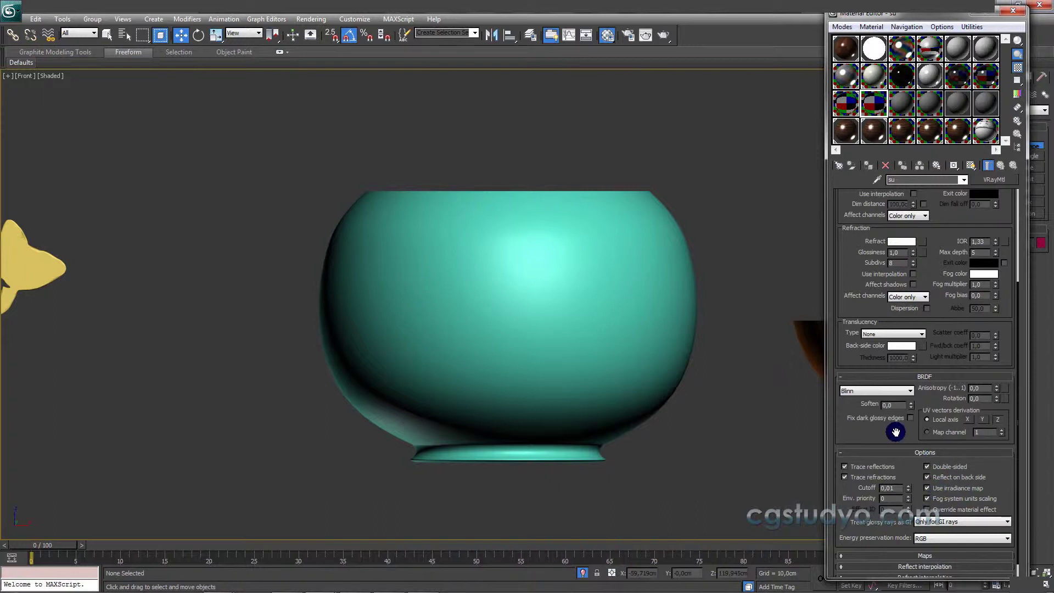
pyautogui.moveTo(930, 292); pyautogui.dragTo(916, 352)
pyautogui.doubleClick(978, 244)
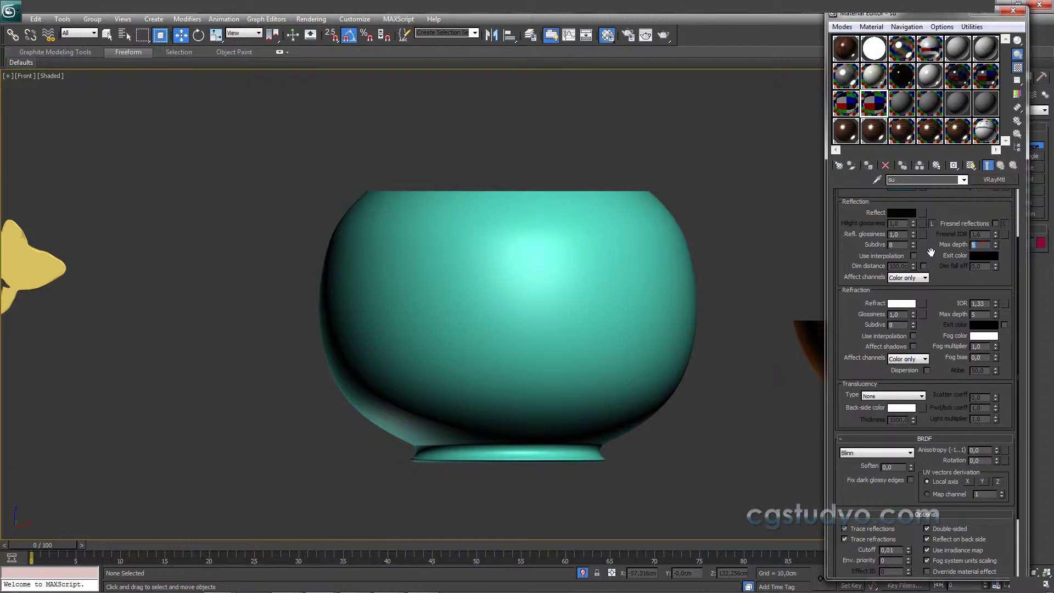
pyautogui.write('10')
pyautogui.doubleClick(979, 314)
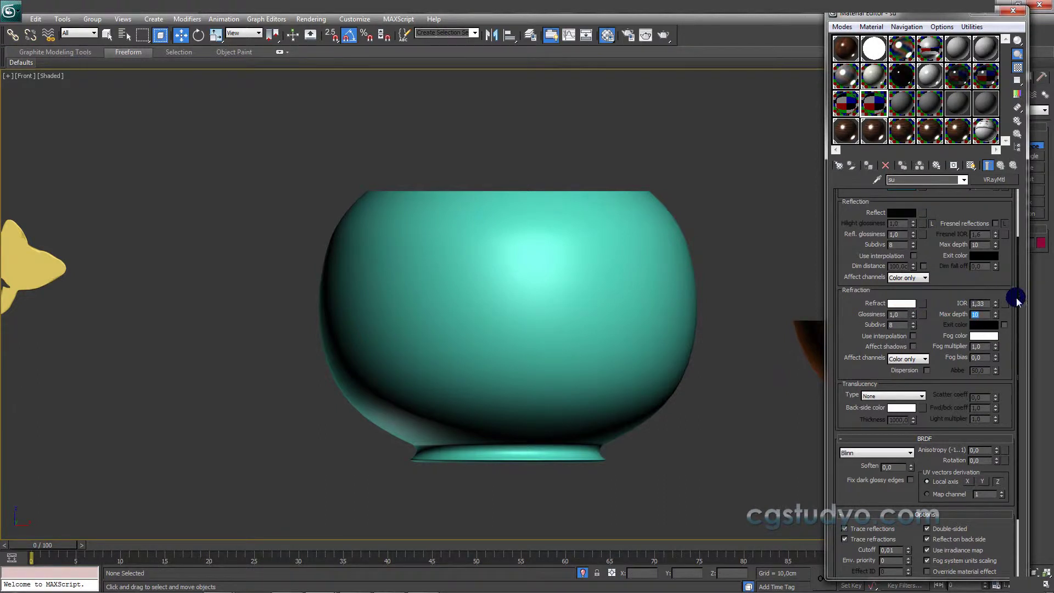
pyautogui.moveTo(1016, 300); pyautogui.dragTo(1018, 275)
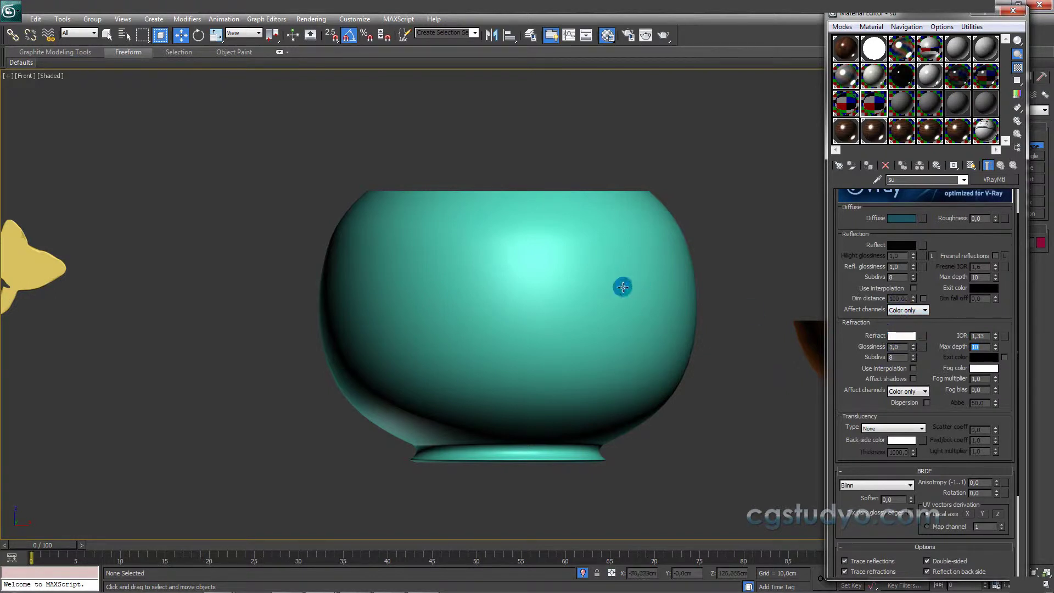
# - Pan and zoom out the Front viewport to bring the fish and all objects into view
pyautogui.moveTo(596, 285); pyautogui.dragTo(626, 289, button='middle')
pyautogui.moveTo(280, 313)
pyautogui.mouseDown(button='middle')
pyautogui.moveTo(549, 300)
pyautogui.moveTo(389, 346)
pyautogui.mouseUp(button='middle')
pyautogui.moveTo(573, 322)
pyautogui.mouseDown(button='middle')
pyautogui.moveTo(414, 296)
pyautogui.moveTo(501, 307)
pyautogui.mouseUp(button='middle')
pyautogui.scroll(-3, 414, 297)
pyautogui.scroll(-2, 423, 299)
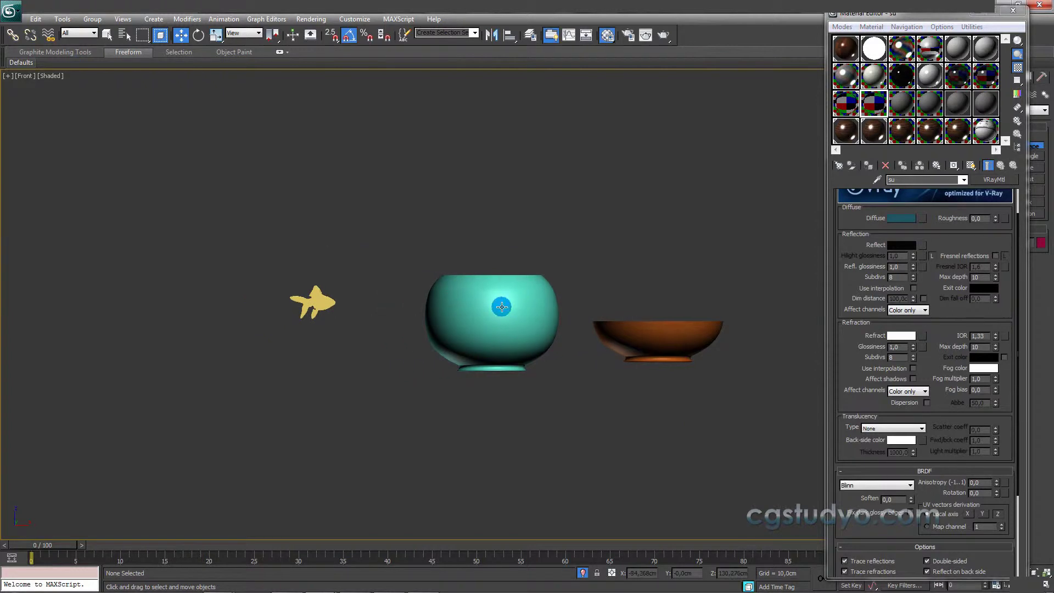
# - Switch the Front view to wireframe; open the Refraction Glossiness map browser, then close it with no map
pyautogui.press('F3')
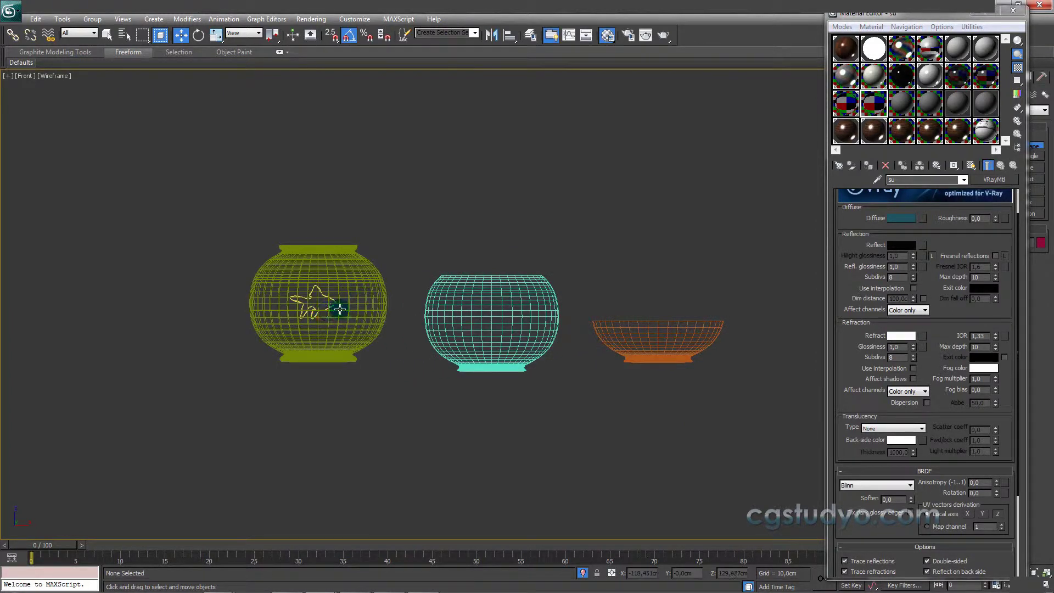
pyautogui.click(901, 346)
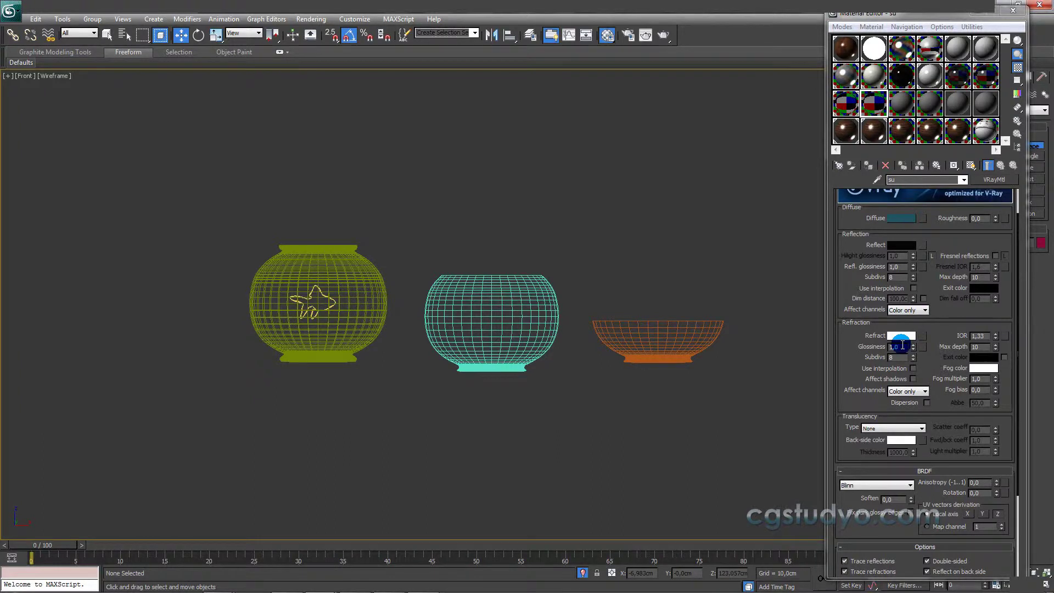
pyautogui.moveTo(902, 345); pyautogui.dragTo(888, 347)
pyautogui.click(904, 348)
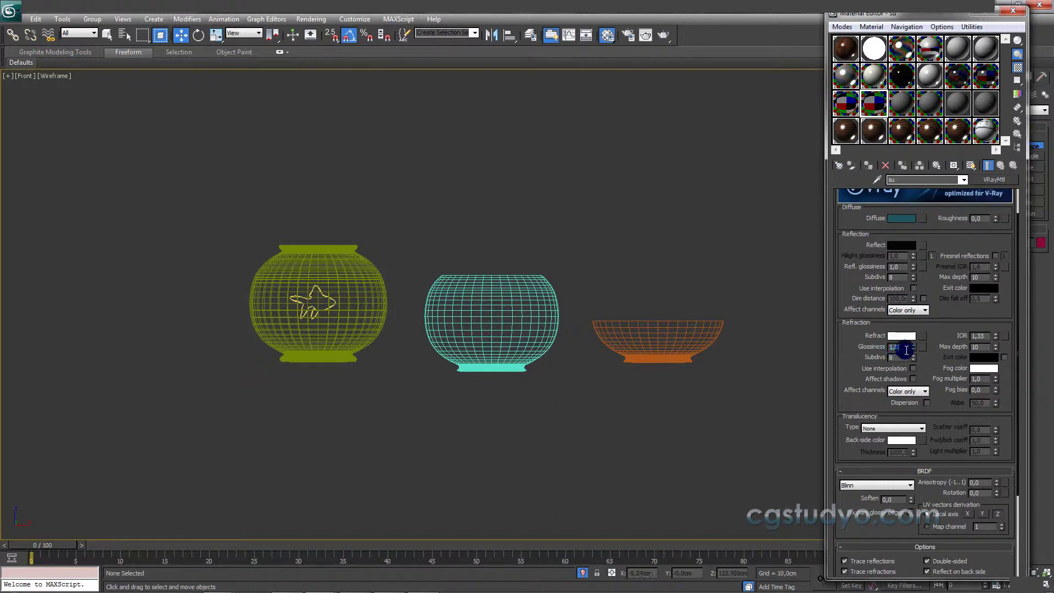
pyautogui.doubleClick(901, 348)
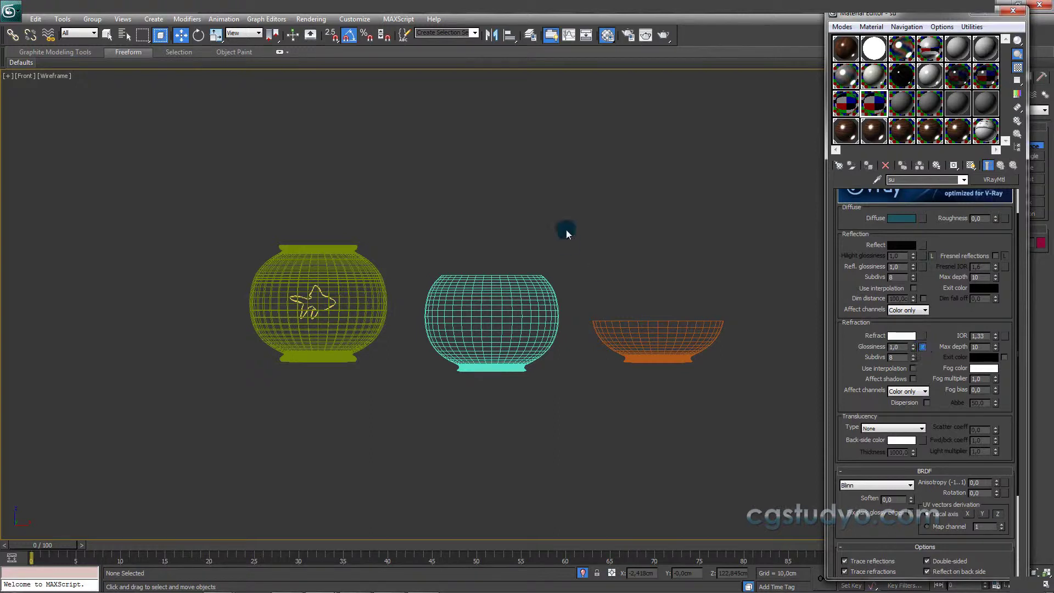
pyautogui.click(925, 348)
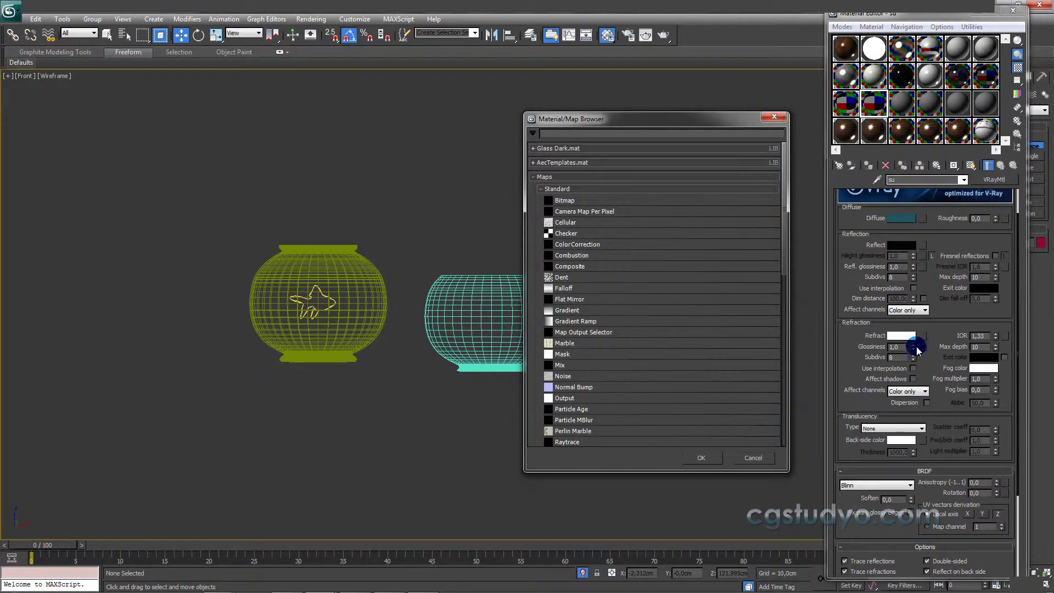
pyautogui.click(774, 118)
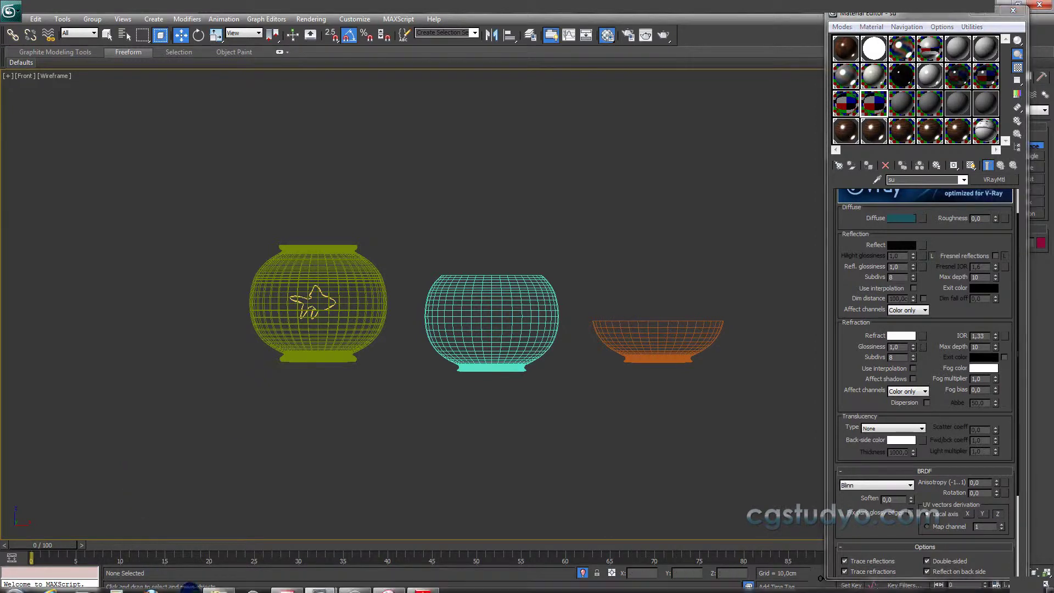
# - Drag akvaryumsuyuicinglossiness from the KAPLAMALAR folder onto the su material's Refraction Glossiness map
pyautogui.click(219, 582)
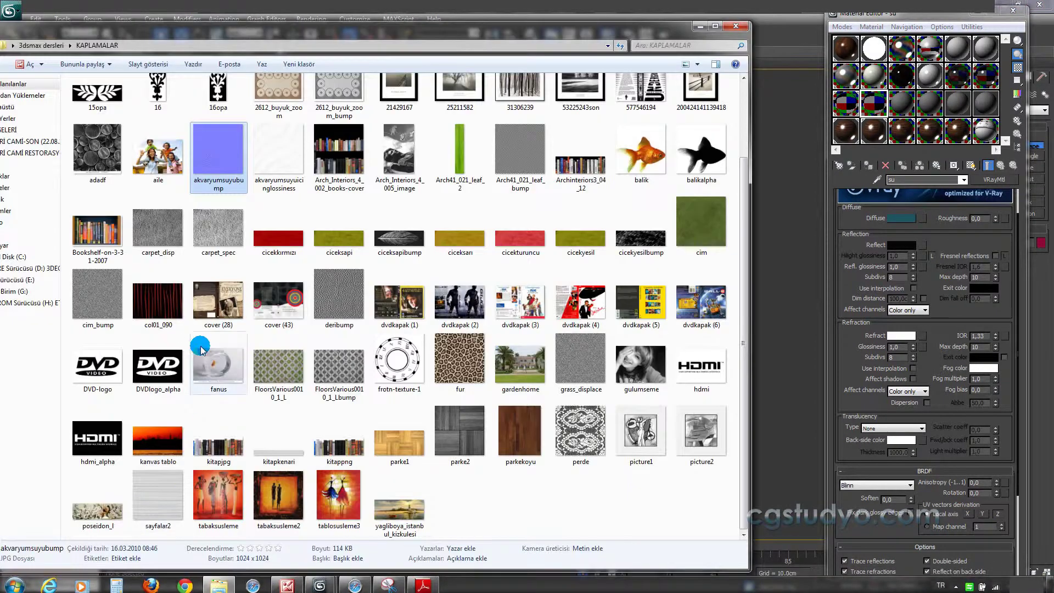
pyautogui.click(269, 156)
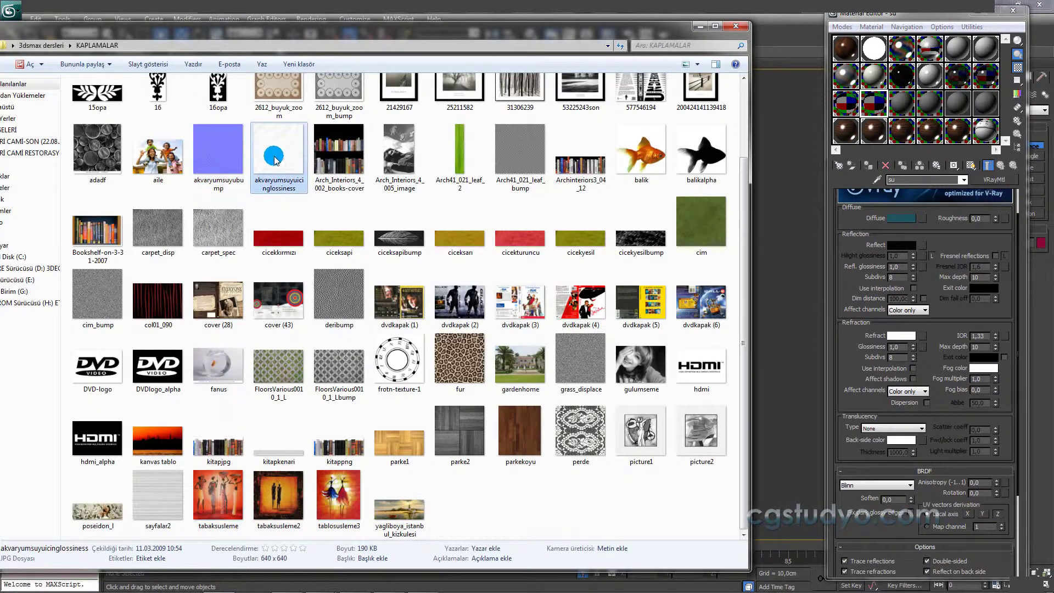
pyautogui.moveTo(269, 156); pyautogui.dragTo(923, 351)
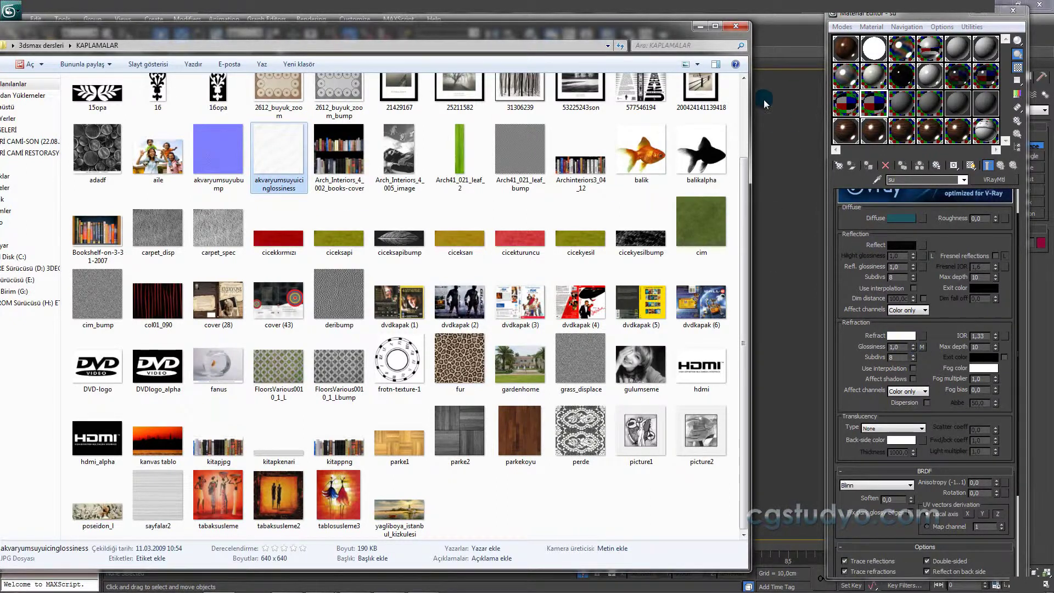
pyautogui.click(700, 27)
# - Open the Glossiness bitmap (Map #62) settings and preview its mostly white akvaryumsuyuicinglossiness image
pyautogui.click(1016, 310)
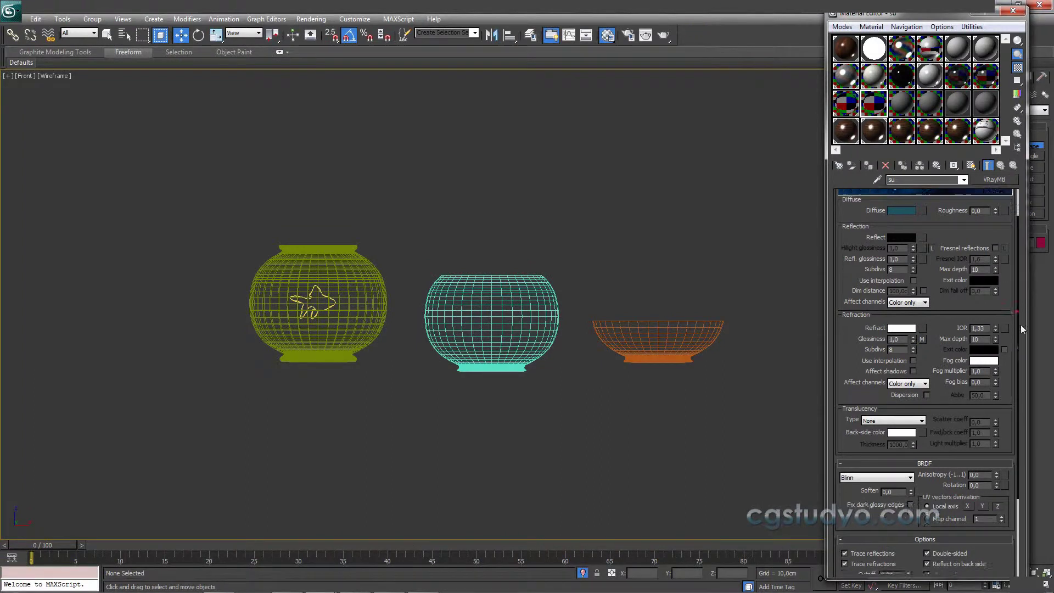
pyautogui.click(965, 537)
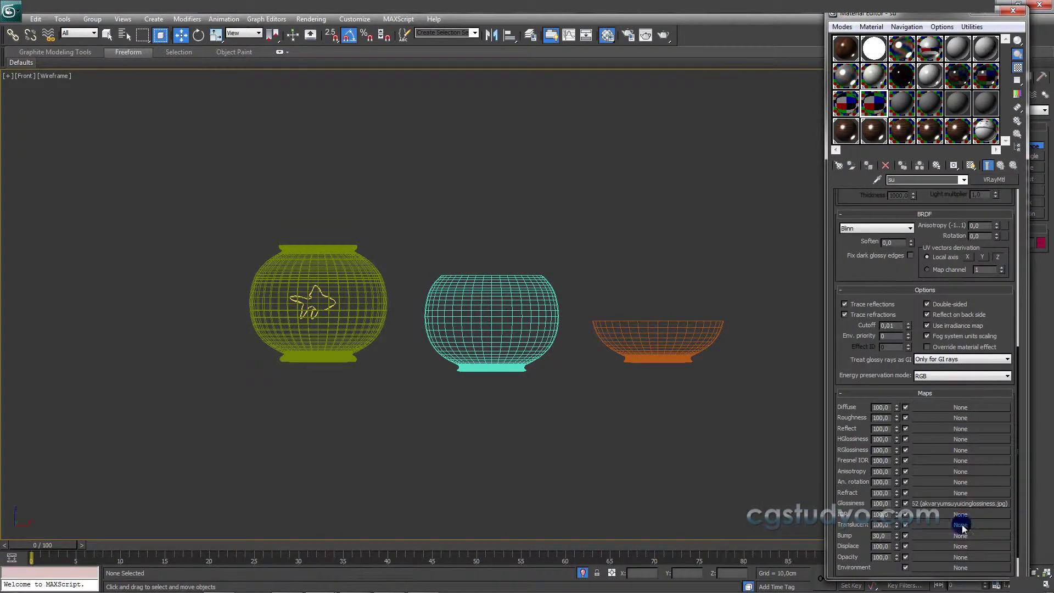
pyautogui.press('F3')
pyautogui.press('F3')
pyautogui.click(961, 504)
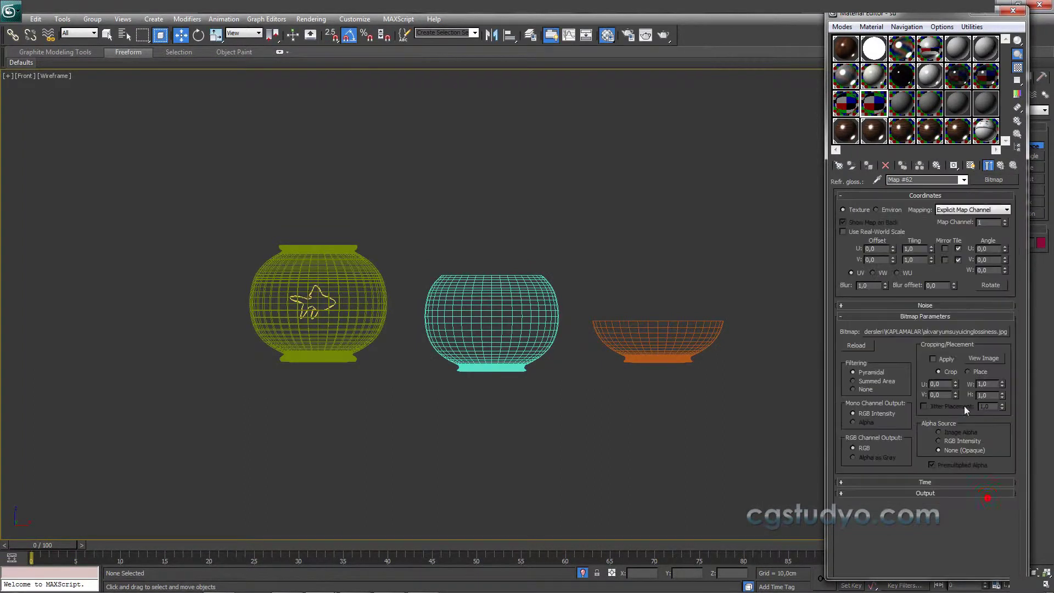
pyautogui.click(981, 358)
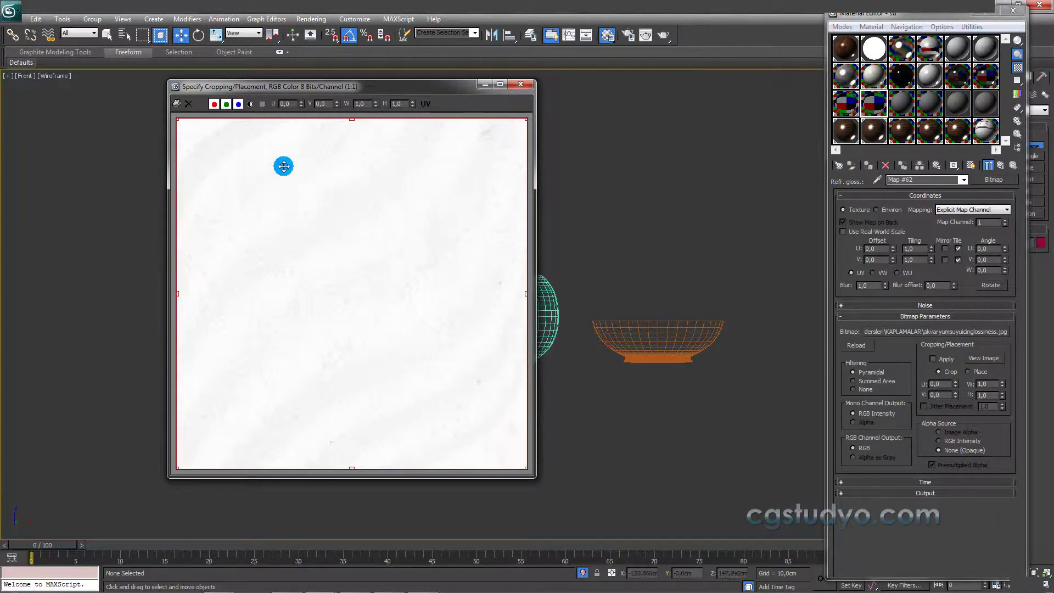
pyautogui.click(520, 85)
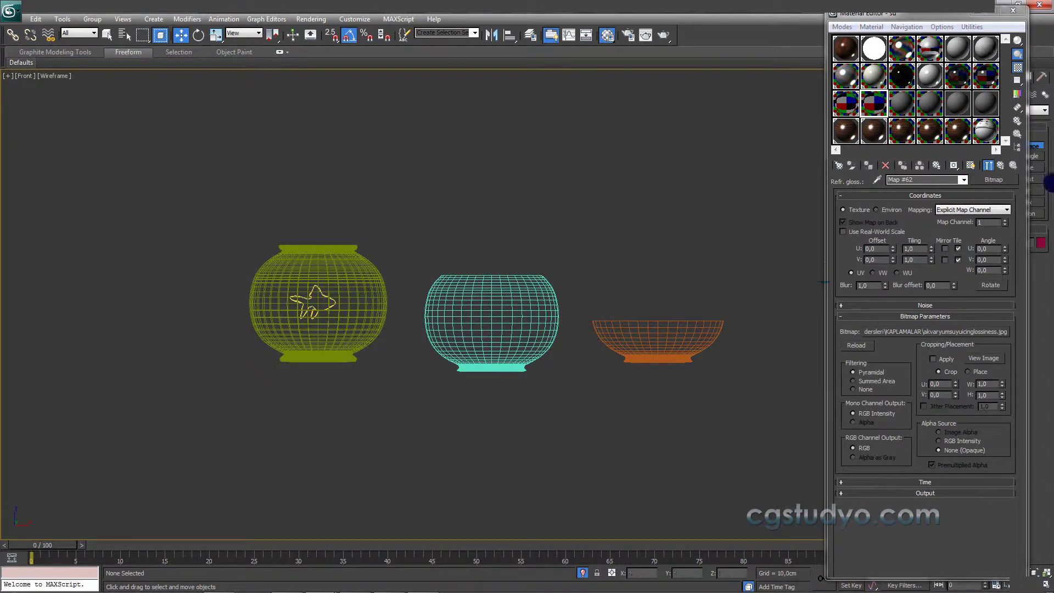
# - Return to the su material and enable Fresnel reflections in its Reflection group
pyautogui.click(1000, 165)
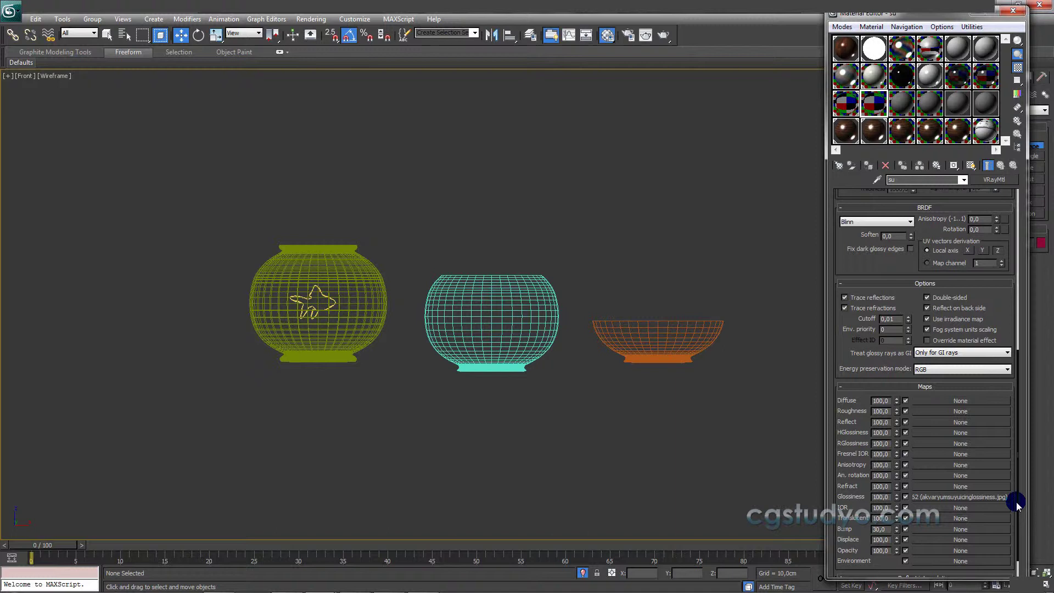
pyautogui.moveTo(1016, 503); pyautogui.dragTo(1016, 367)
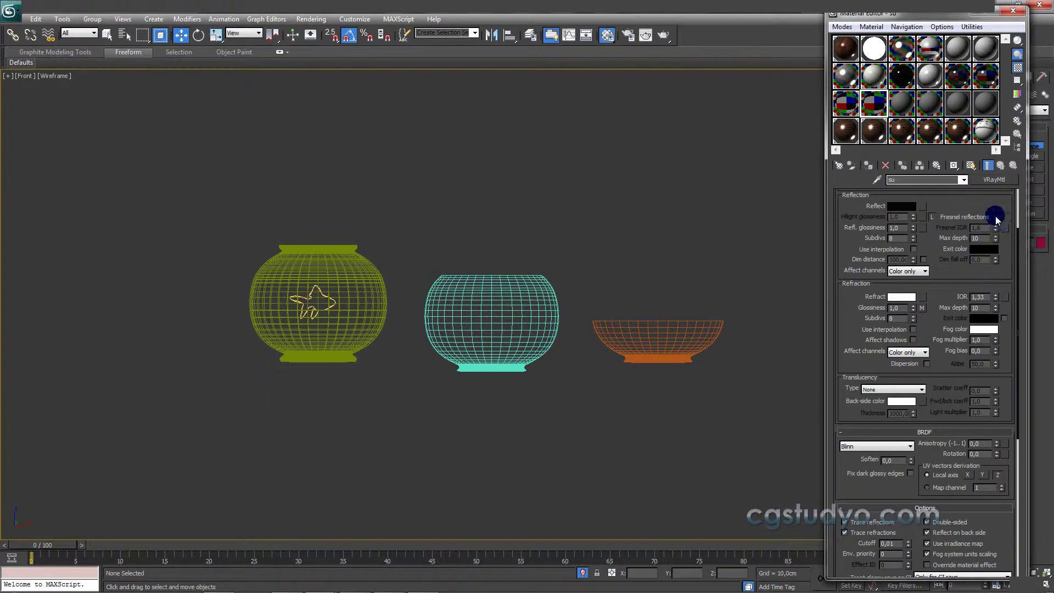
pyautogui.click(996, 217)
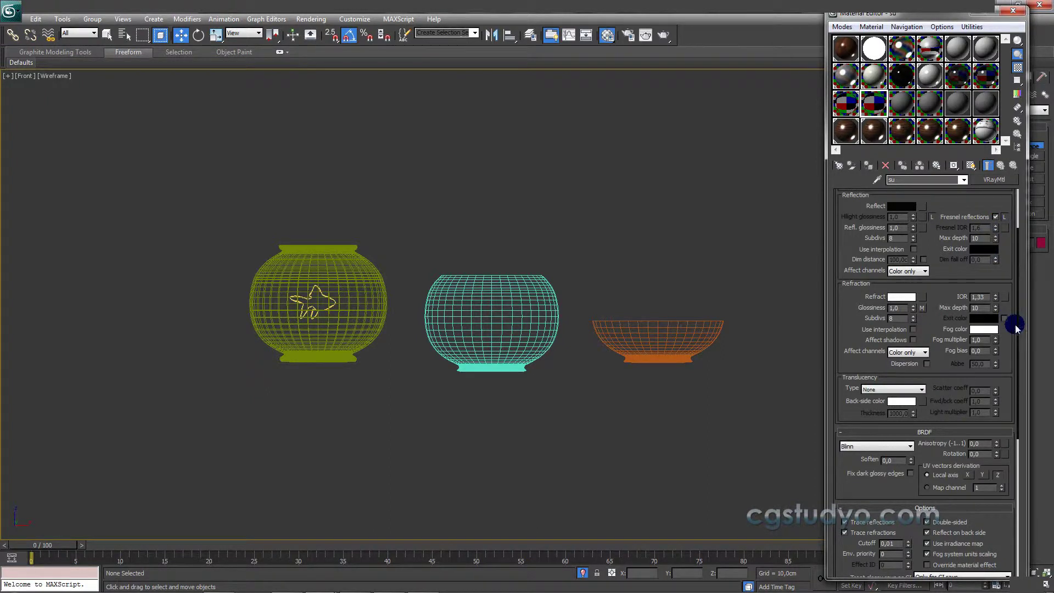
pyautogui.moveTo(1017, 328); pyautogui.dragTo(1019, 337)
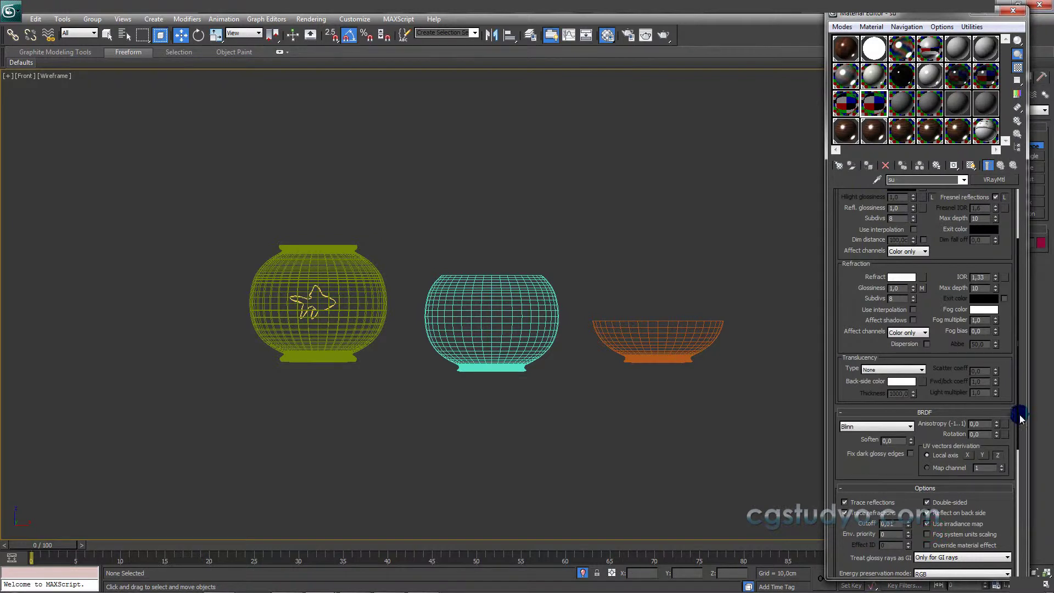
pyautogui.scroll(-2, 1012, 409)
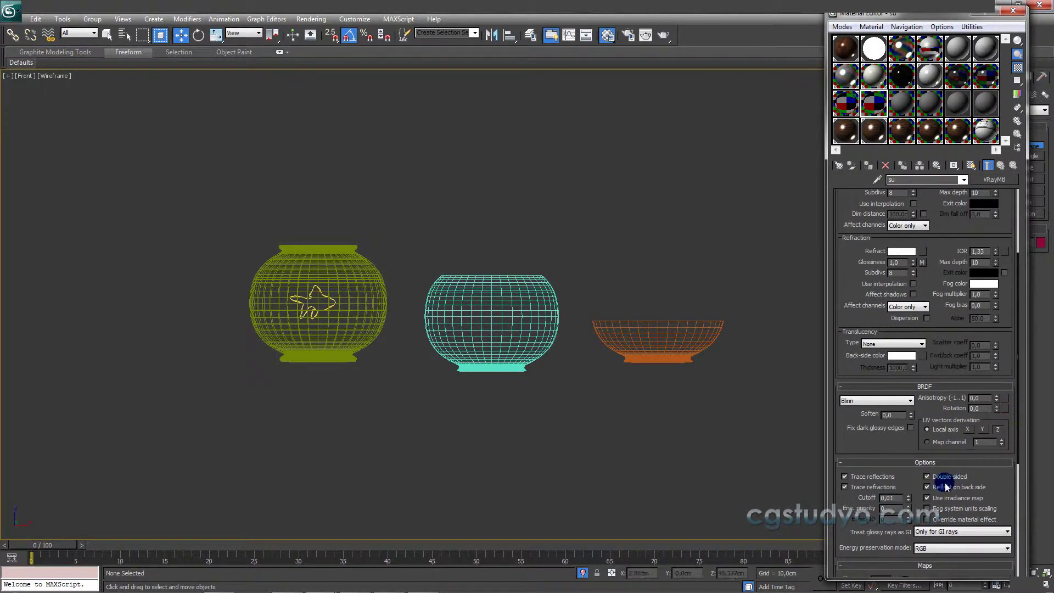
pyautogui.moveTo(1019, 452); pyautogui.dragTo(1050, 556)
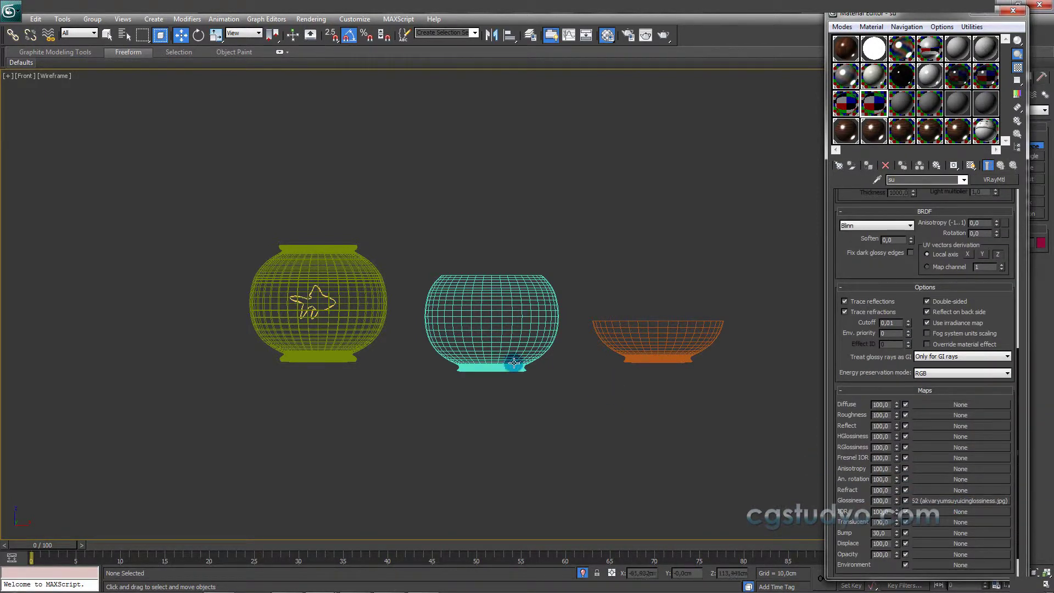
# - Switch to a shaded Perspective view framing the bowls from above
pyautogui.press('p')
pyautogui.keyDown('alt'); pyautogui.moveTo(457, 373); pyautogui.dragTo(477, 403, button='middle'); pyautogui.keyUp('alt')
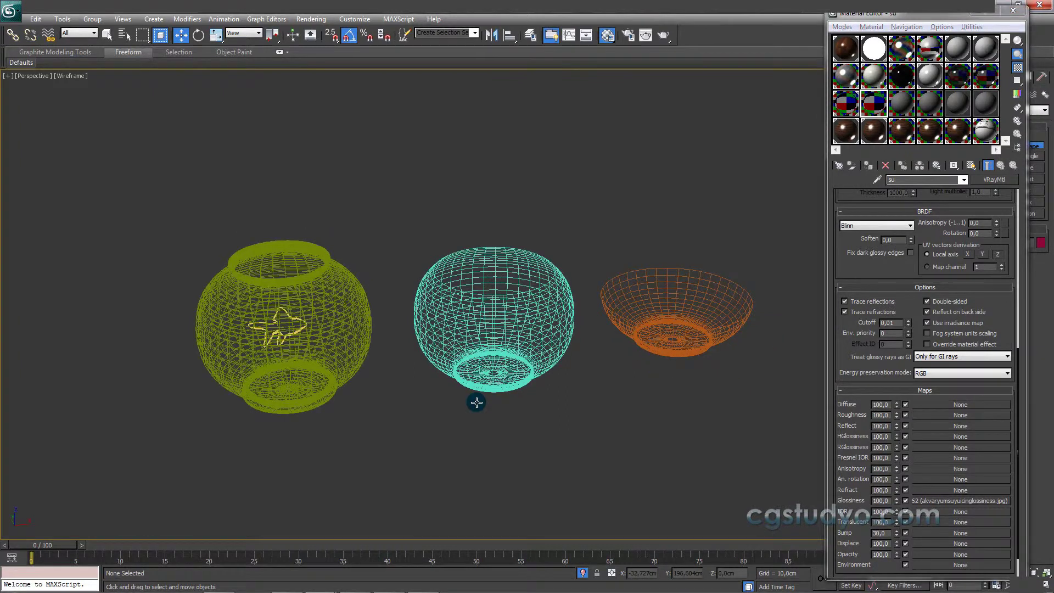
pyautogui.press('F3')
pyautogui.keyDown('alt'); pyautogui.moveTo(551, 390); pyautogui.dragTo(480, 401, button='middle'); pyautogui.keyUp('alt')
pyautogui.scroll(4, 480, 401)
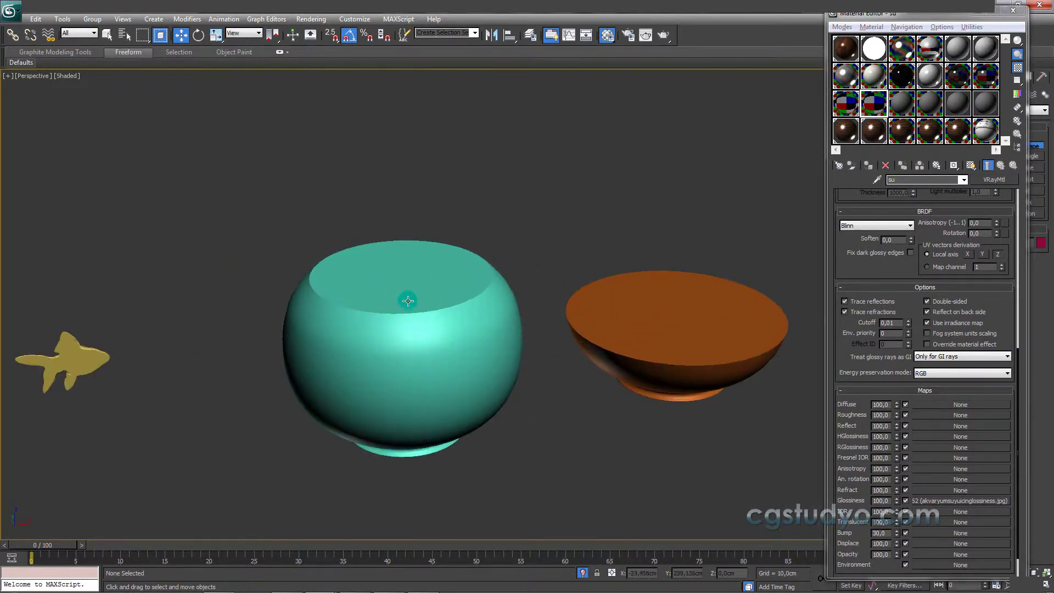
pyautogui.keyDown('alt'); pyautogui.moveTo(423, 342); pyautogui.dragTo(457, 327, button='middle'); pyautogui.keyUp('alt')
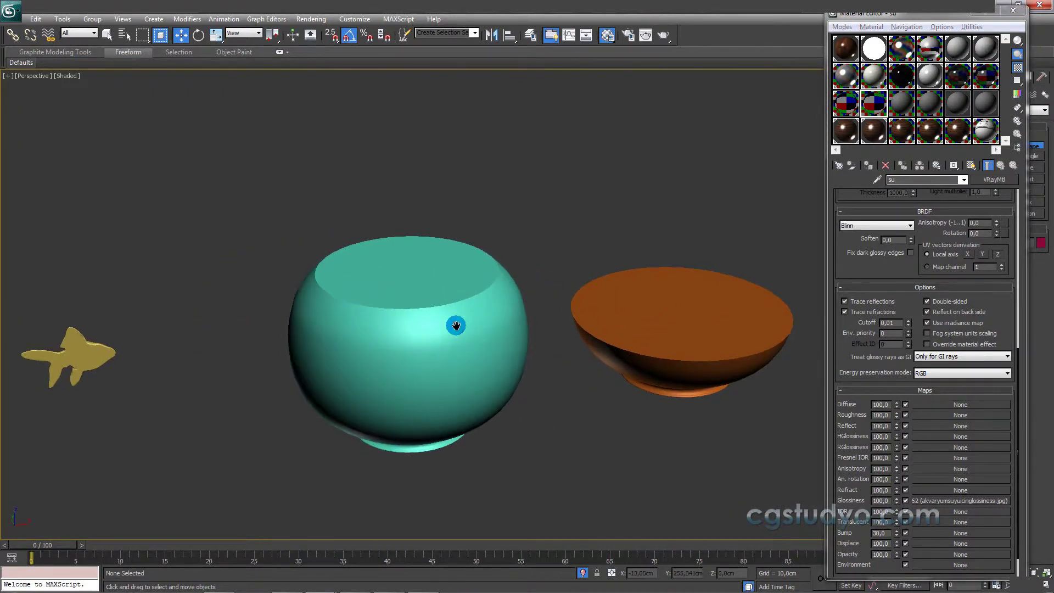
# - Select the teal su water object and show its Editable Poly modifier stack
pyautogui.click(435, 282)
pyautogui.moveTo(914, 19); pyautogui.dragTo(747, 26)
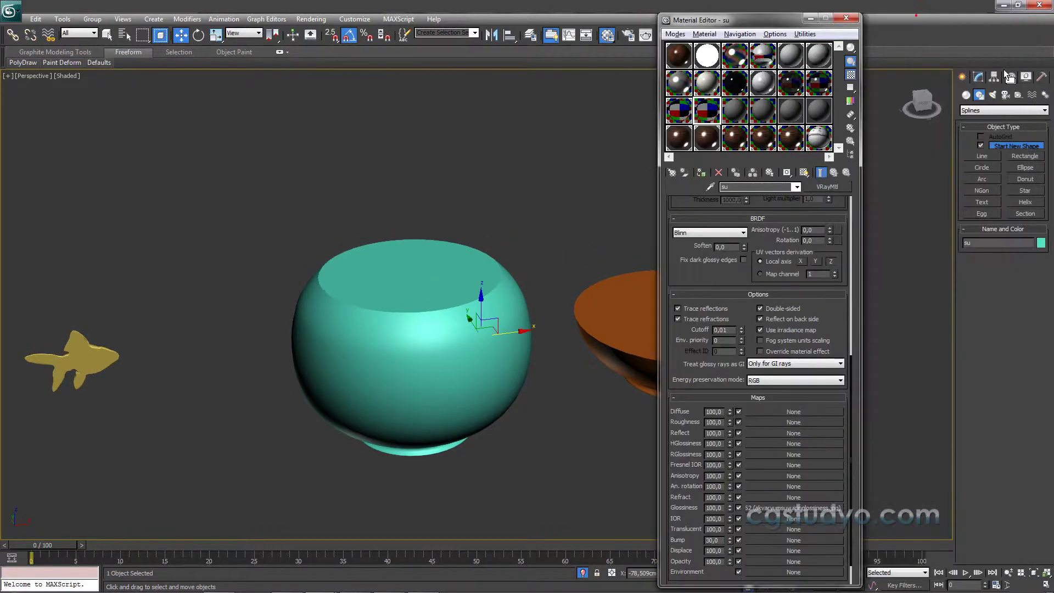
pyautogui.click(978, 77)
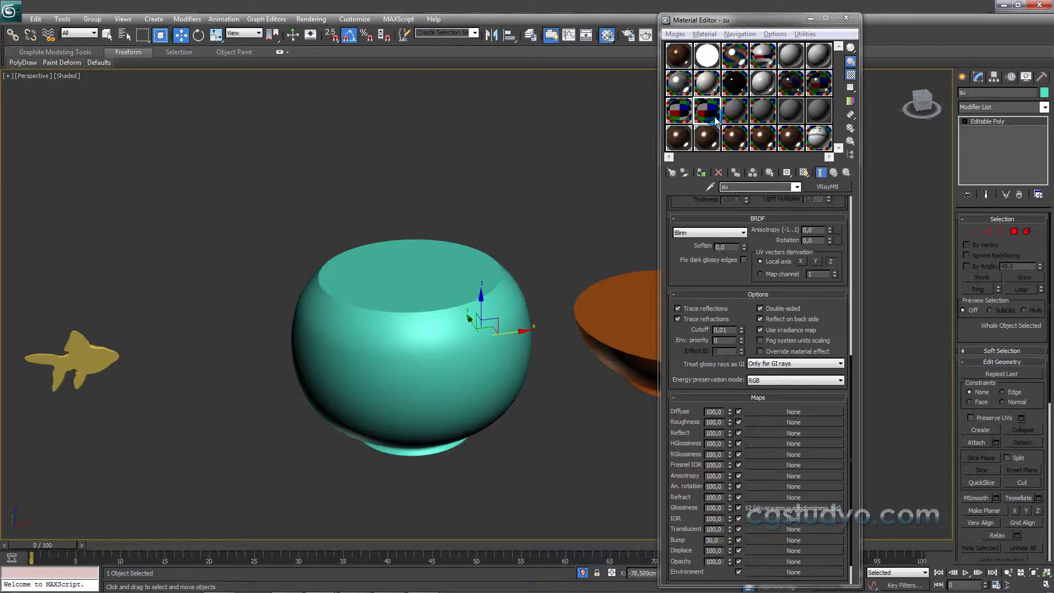
# - Copy the su material into the next sample slot and rename the copy sukabarmali
pyautogui.moveTo(705, 113); pyautogui.dragTo(736, 116)
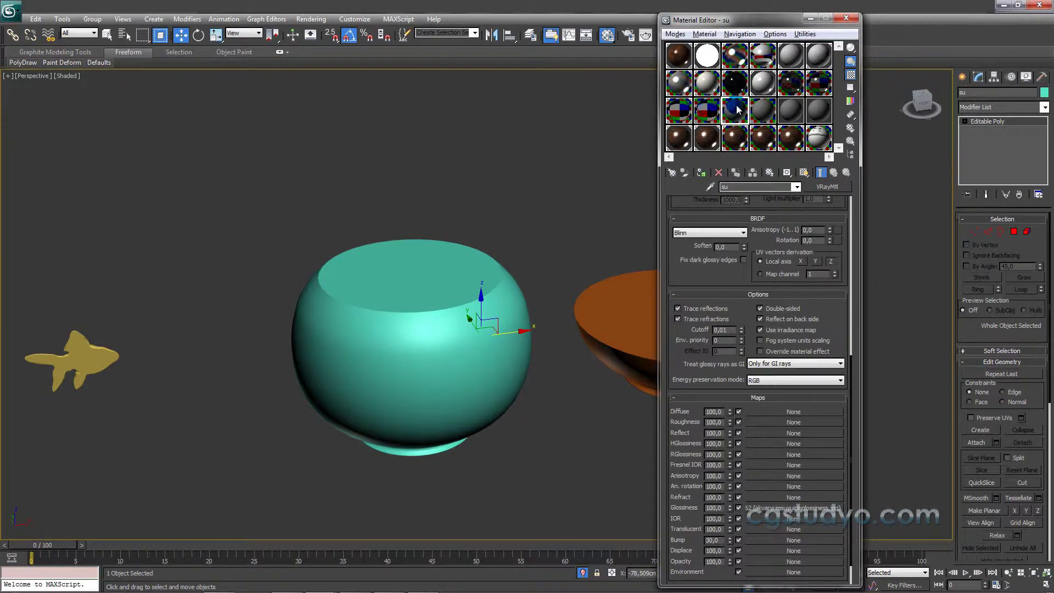
pyautogui.click(706, 110)
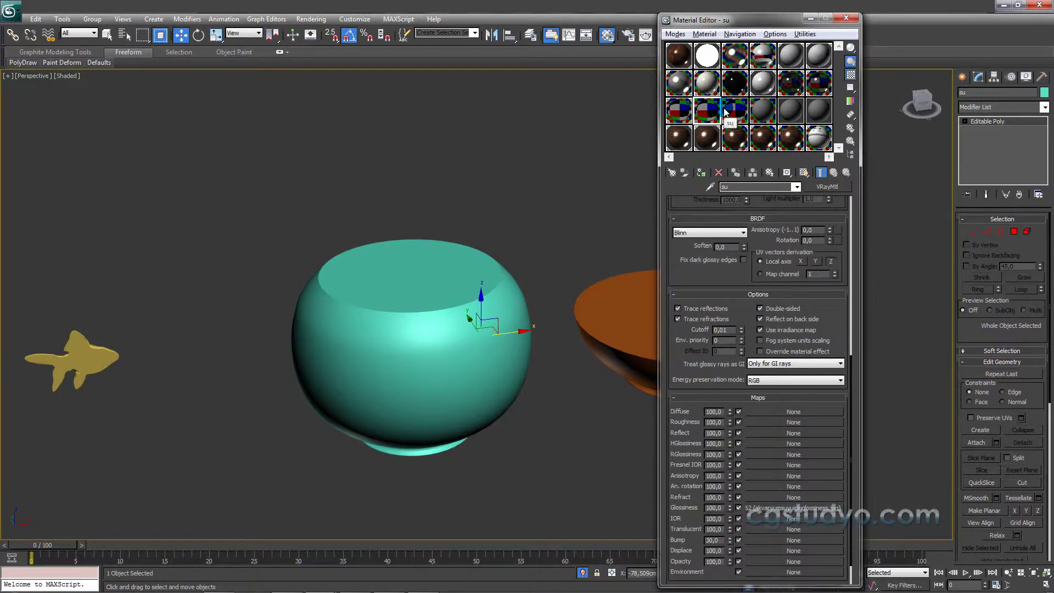
pyautogui.click(731, 174)
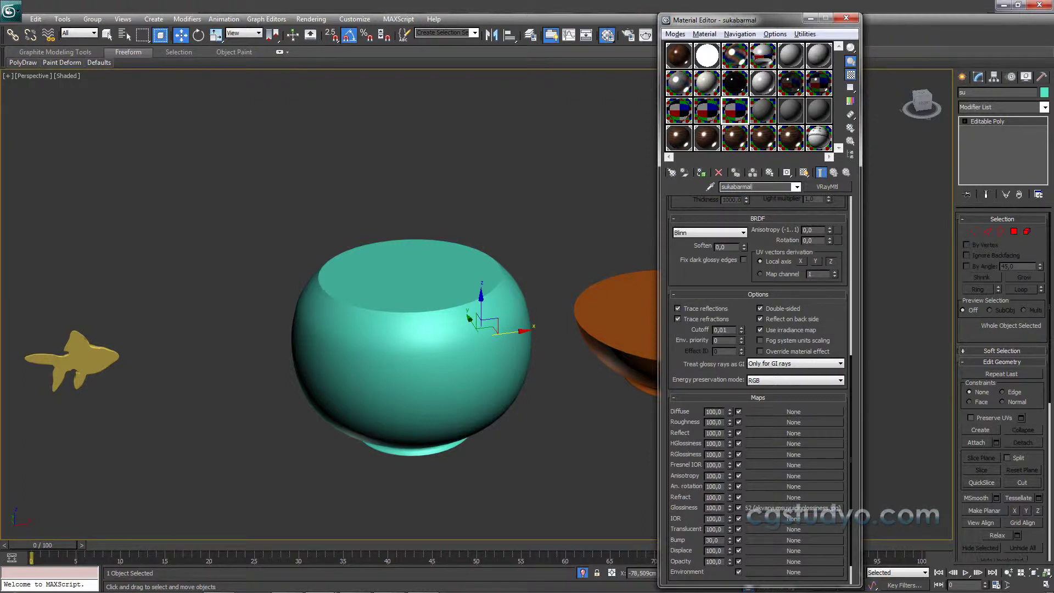
pyautogui.click(714, 110)
pyautogui.moveTo(852, 411); pyautogui.dragTo(854, 446)
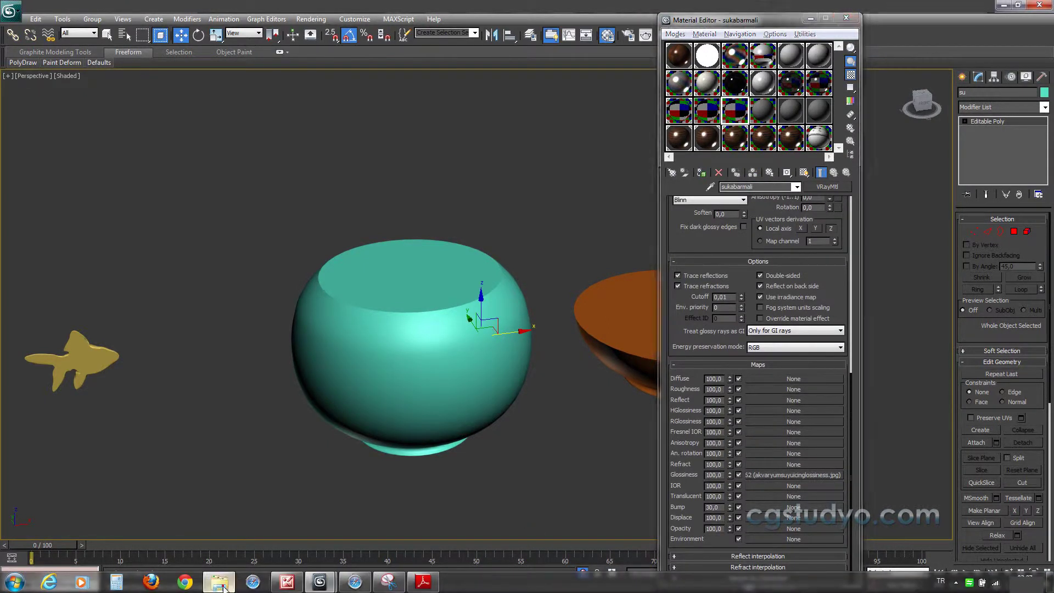
# - Drop akvaryumsuyubump from KAPLAMALAR into the sukabarmali material's Displace map slot
pyautogui.click(222, 585)
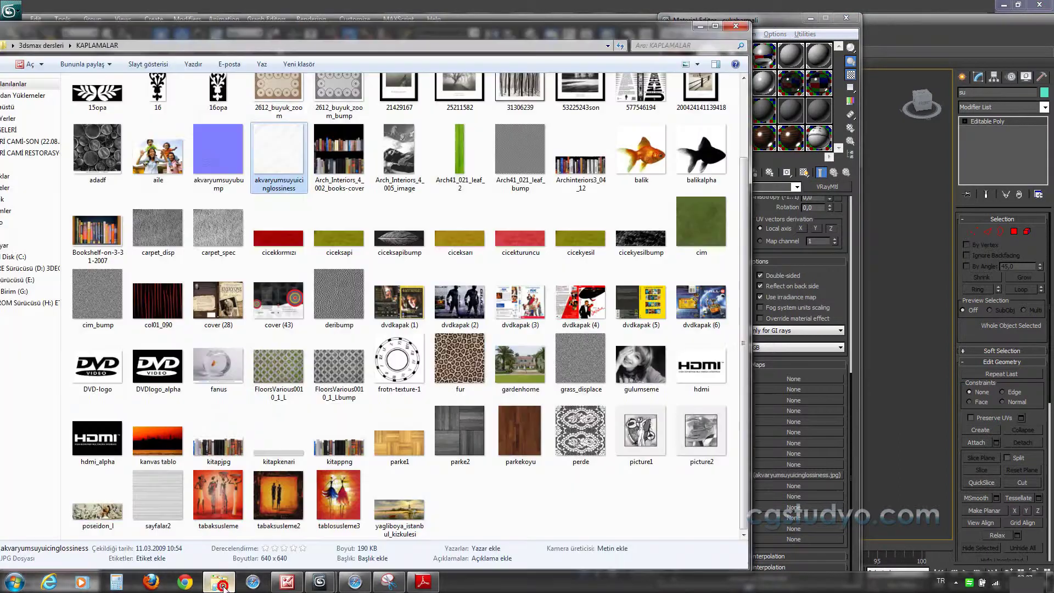
pyautogui.click(221, 164)
pyautogui.moveTo(448, 37); pyautogui.dragTo(431, 36)
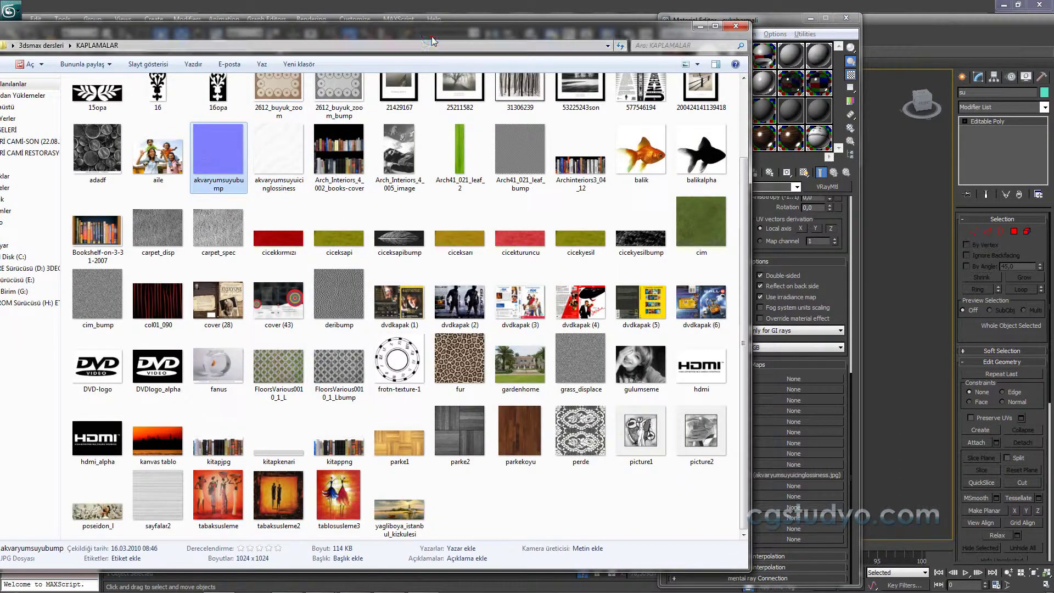
pyautogui.moveTo(204, 151); pyautogui.dragTo(817, 519)
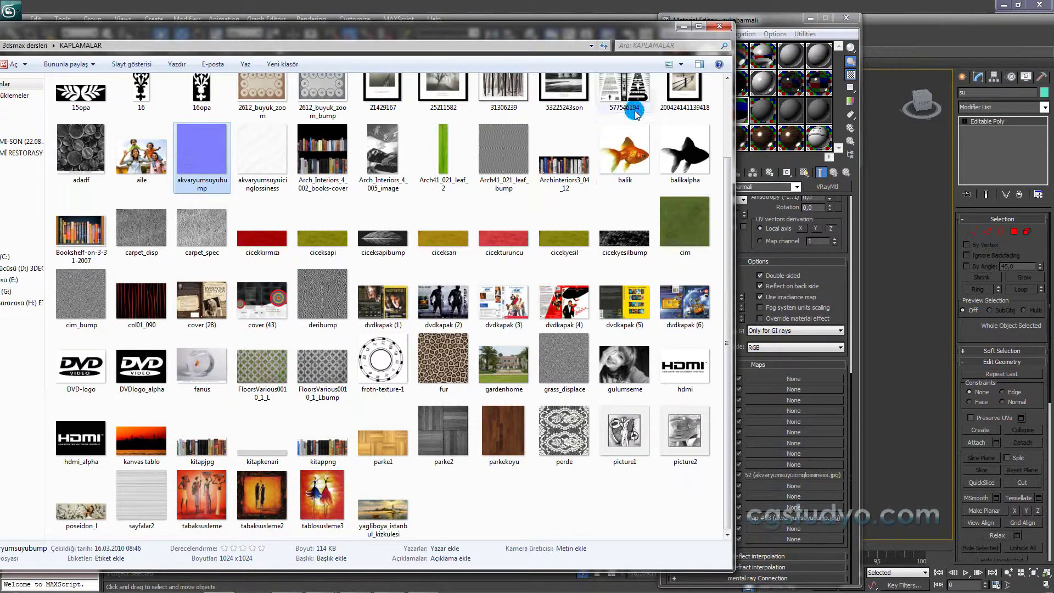
pyautogui.click(684, 26)
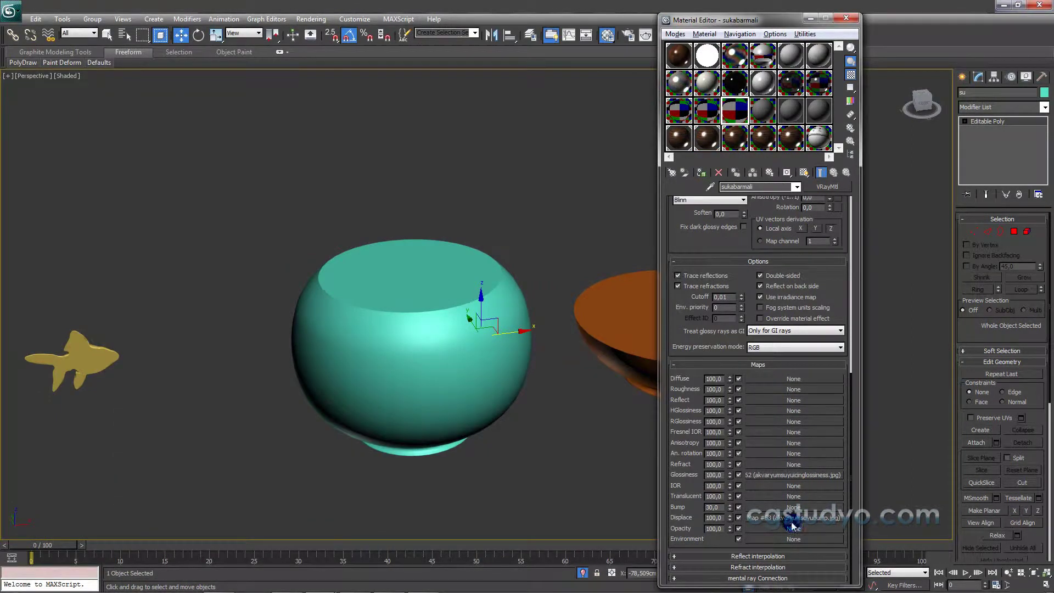
# - Instance the ripple map into Bump, clear Displace, and open the bump bitmap settings
pyautogui.moveTo(790, 524); pyautogui.dragTo(780, 507)
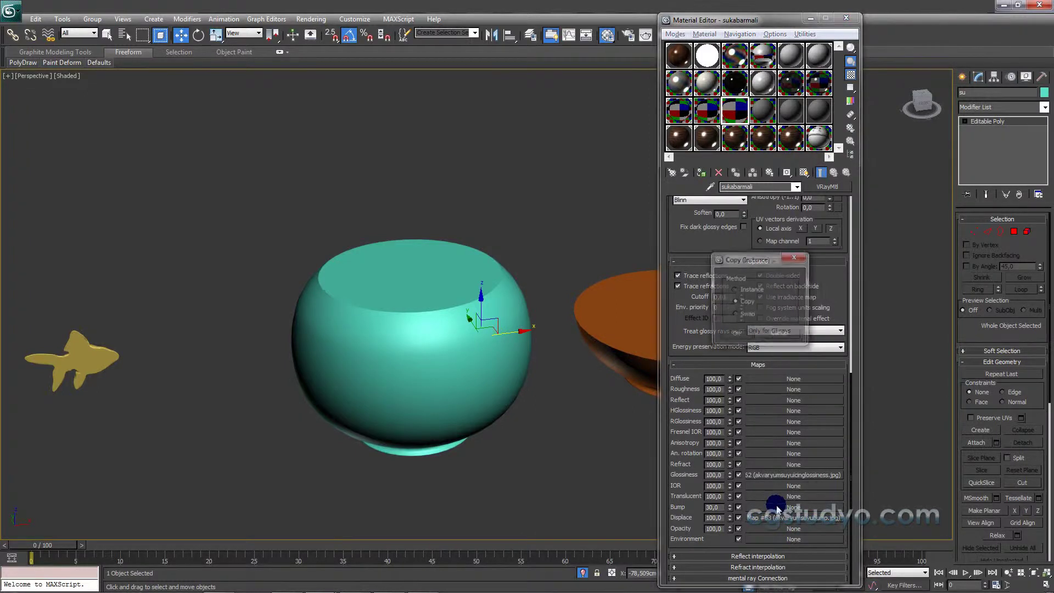
pyautogui.click(736, 336)
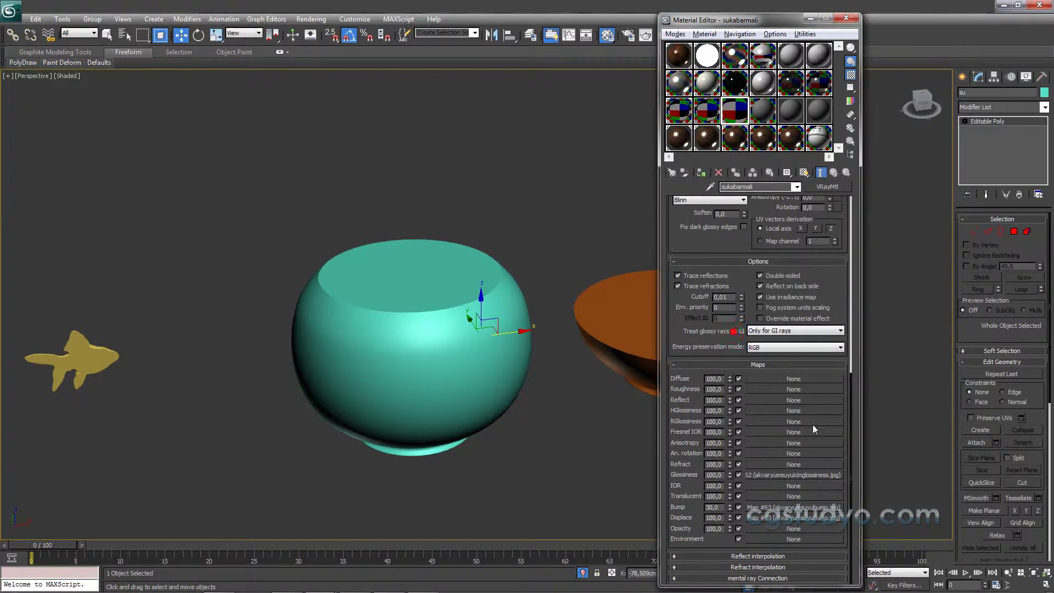
pyautogui.rightClick(789, 518)
pyautogui.click(811, 466)
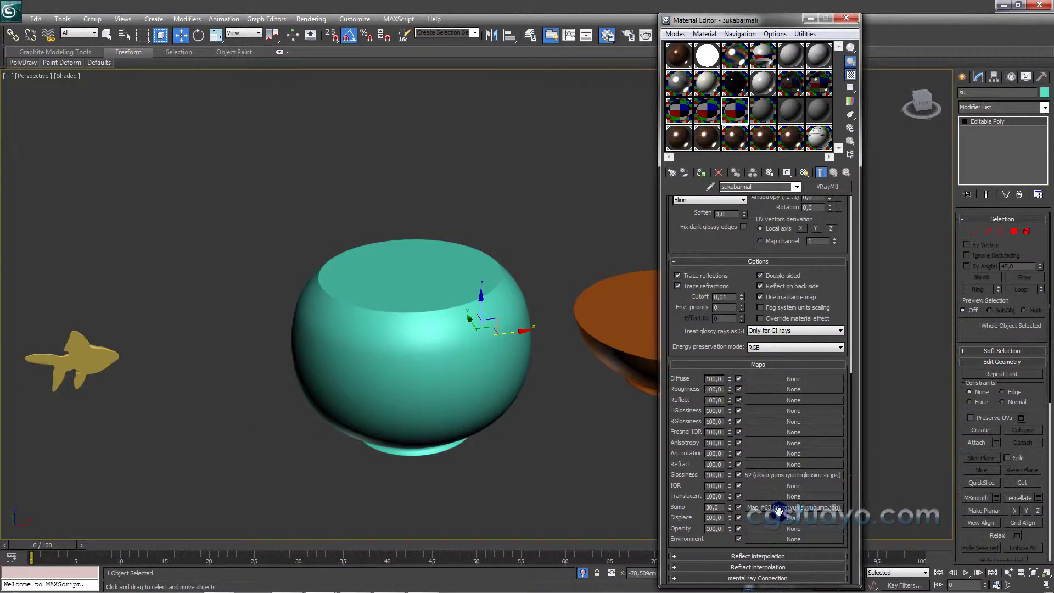
pyautogui.click(787, 510)
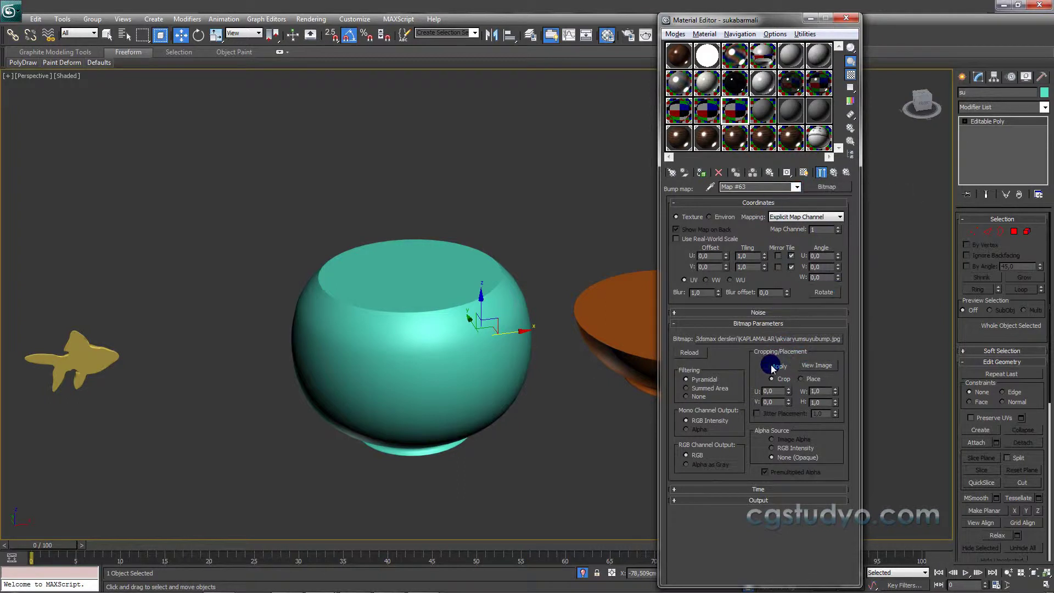
# - Preview the bump image and turn on cropping with Apply
pyautogui.click(808, 372)
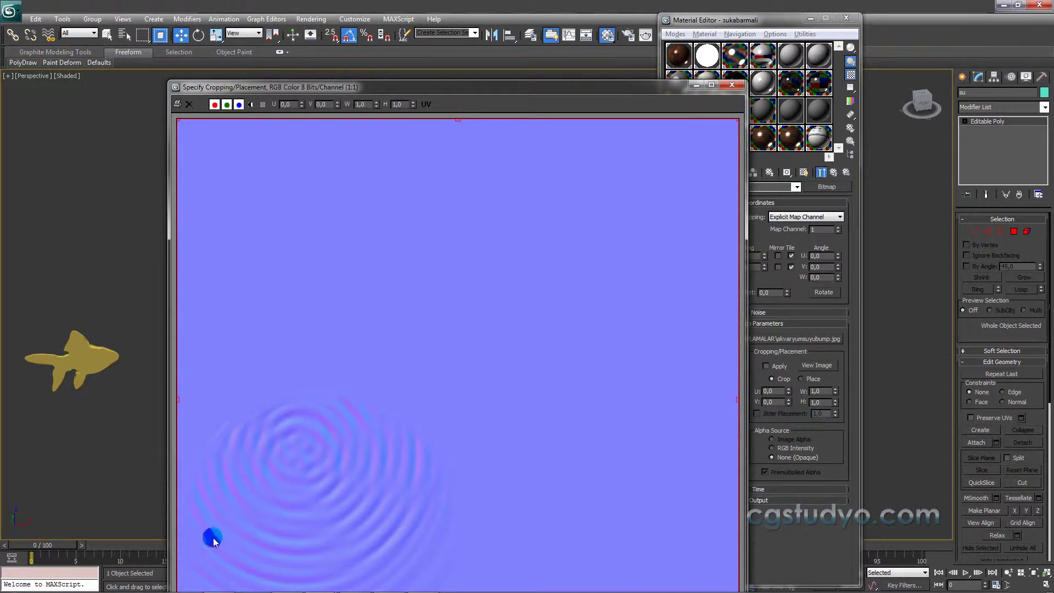
pyautogui.click(733, 86)
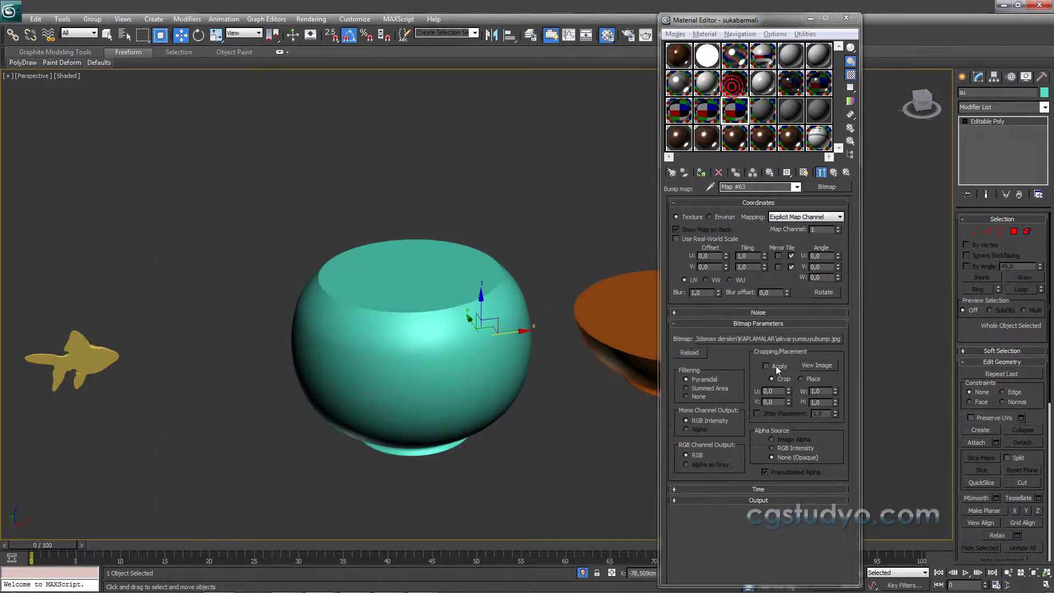
pyautogui.click(768, 367)
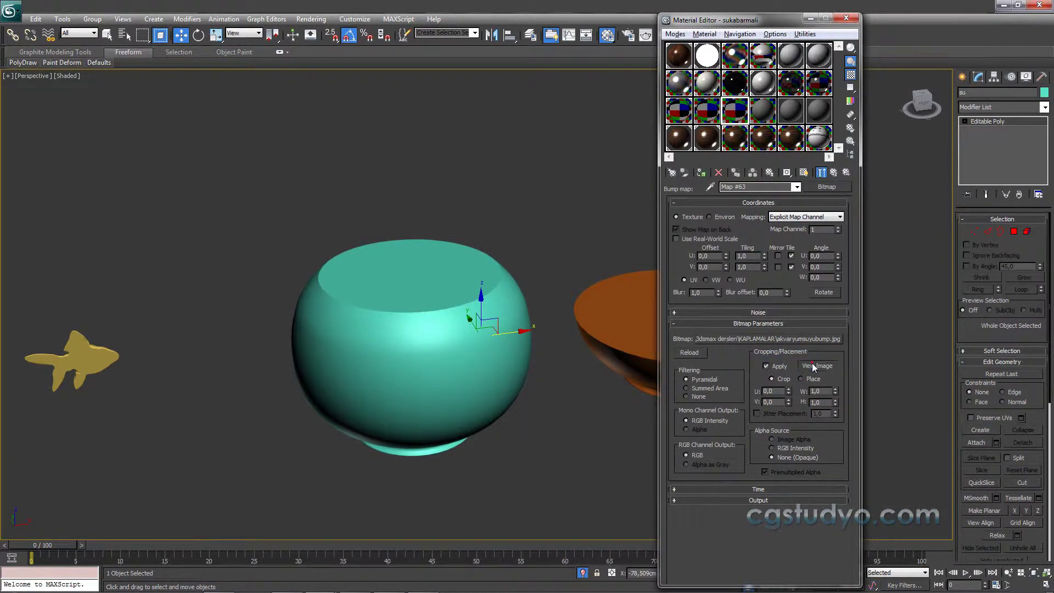
pyautogui.click(815, 366)
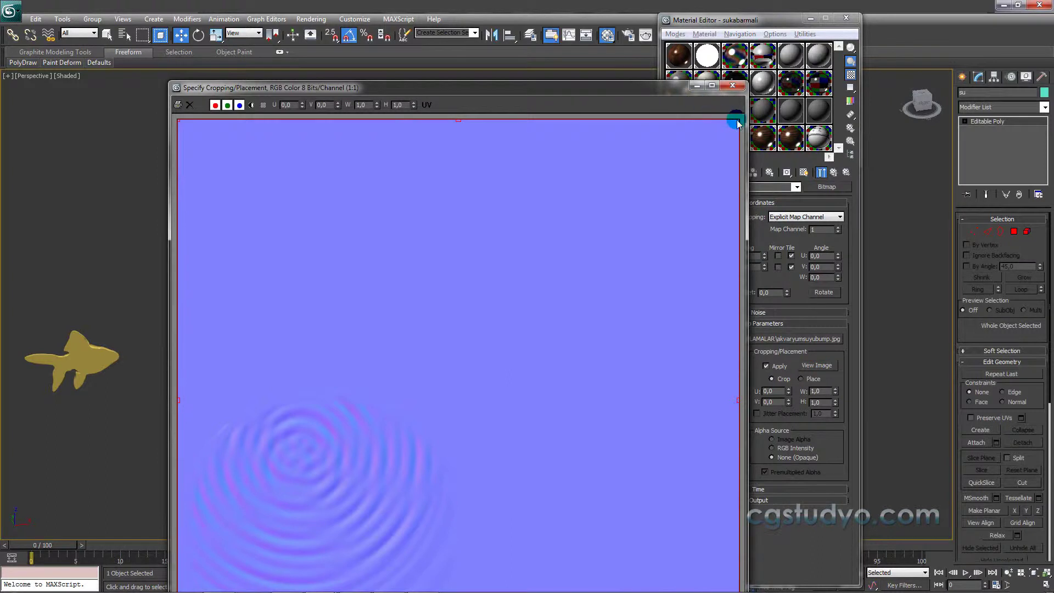
# - Drag the crop rectangle tightly around the lower-left ripple rings
pyautogui.moveTo(739, 121); pyautogui.dragTo(449, 394)
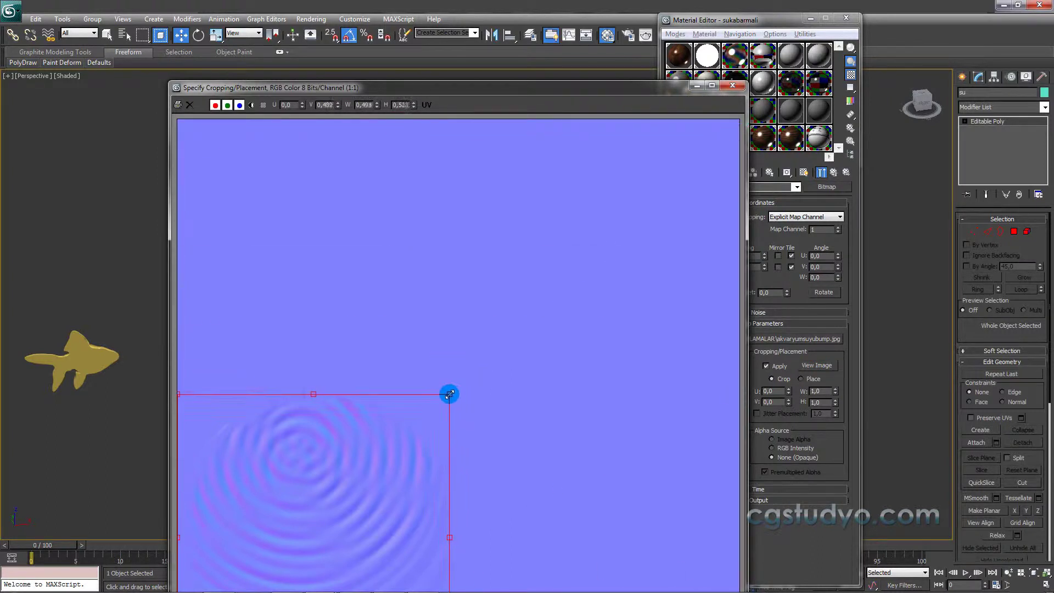
pyautogui.doubleClick(502, 87)
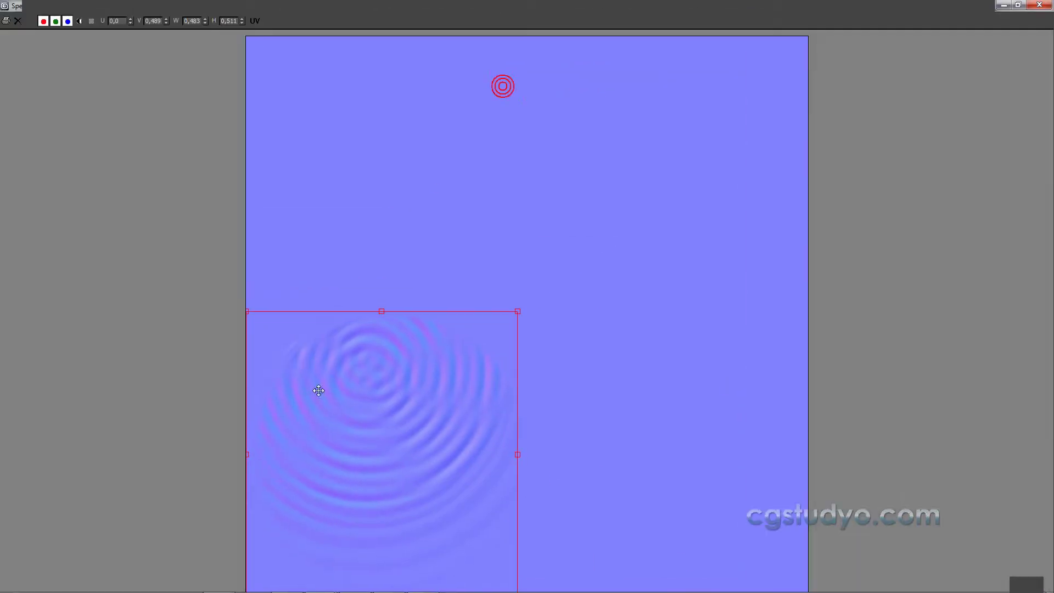
pyautogui.scroll(-2, 797, 170)
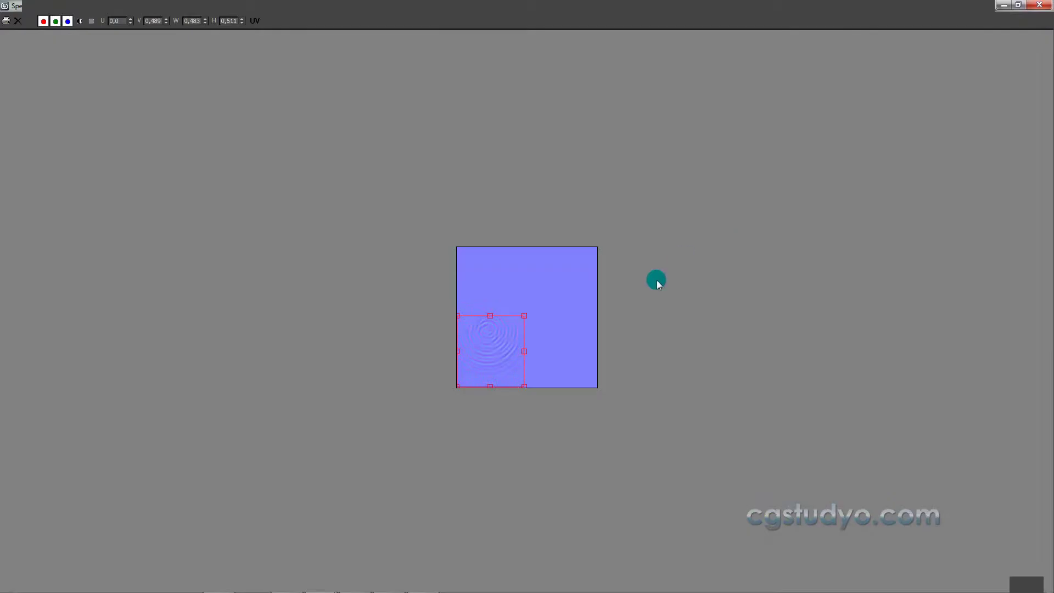
pyautogui.scroll(1, 505, 396)
pyautogui.moveTo(454, 457); pyautogui.dragTo(446, 427)
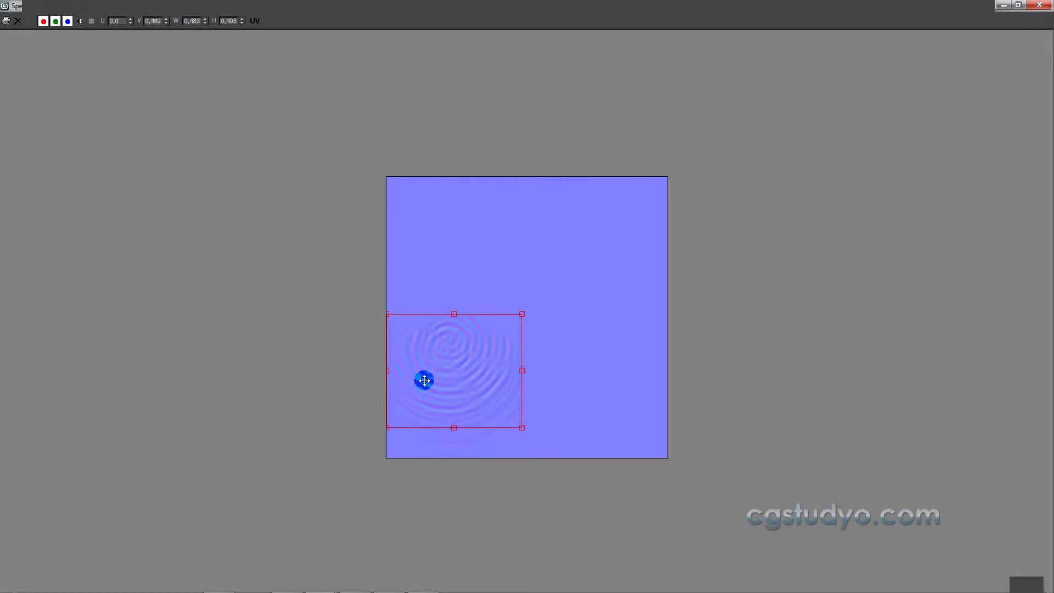
pyautogui.moveTo(386, 371); pyautogui.dragTo(390, 372)
pyautogui.moveTo(522, 371); pyautogui.dragTo(520, 371)
# - Finalize the crop at U 0,016, V 0,49, W 0,459, H 0,404 and close the viewer
pyautogui.click(464, 318)
pyautogui.moveTo(456, 316); pyautogui.dragTo(456, 316)
pyautogui.click(471, 351)
pyautogui.click(1021, 6)
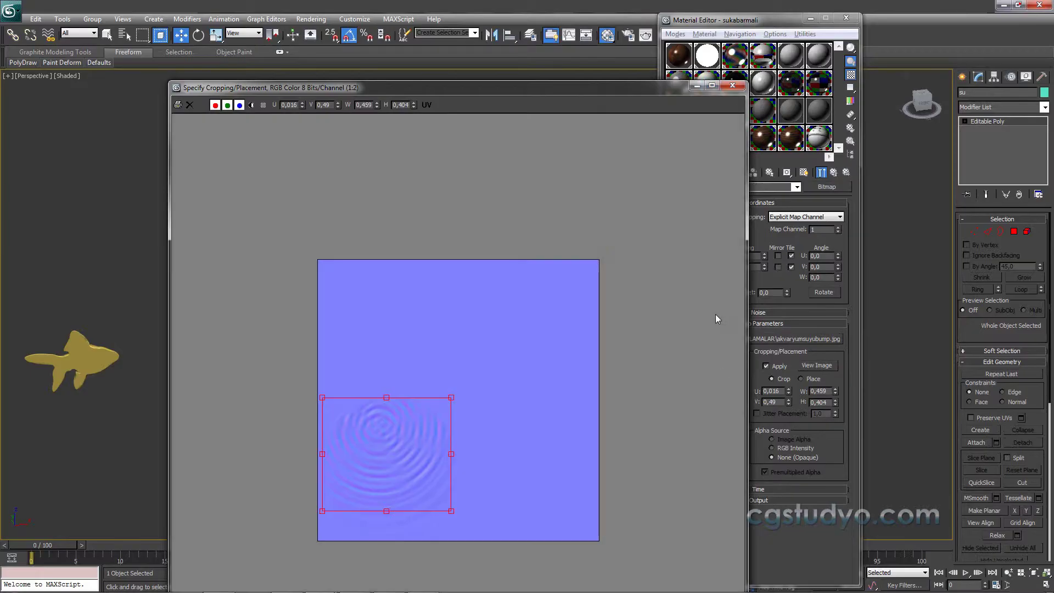
pyautogui.click(731, 89)
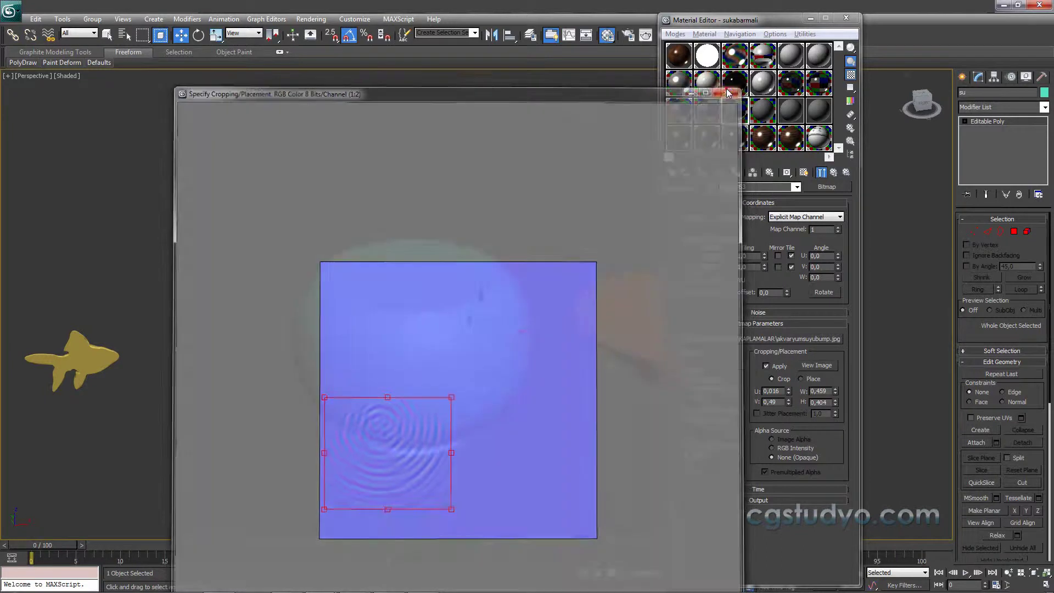
pyautogui.click(834, 173)
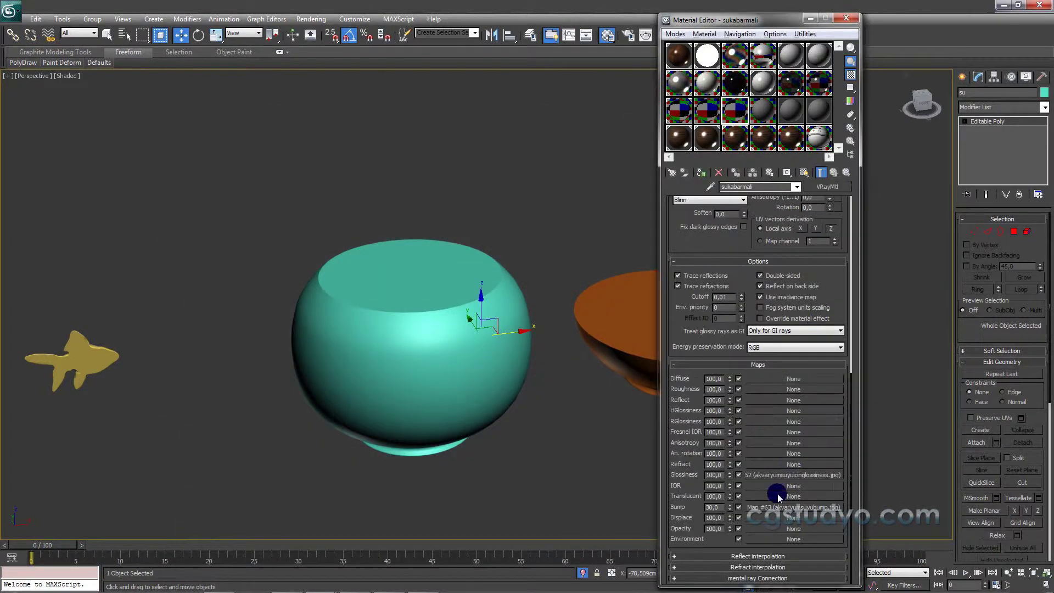
# - Turn the material into a Multi/Sub-Object material with two sub-materials
pyautogui.click(735, 113)
pyautogui.click(754, 113)
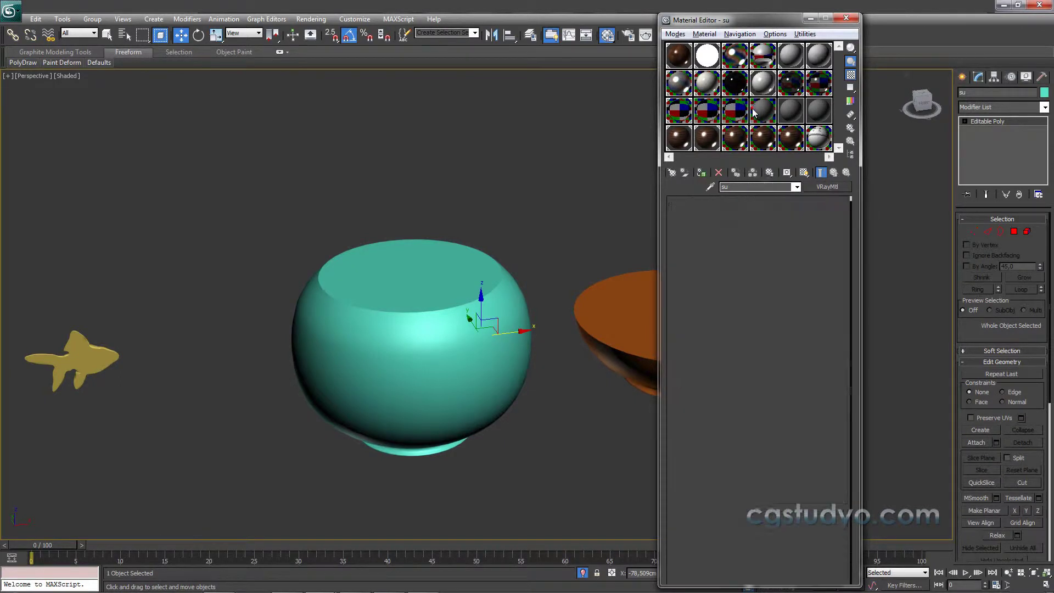
pyautogui.click(828, 186)
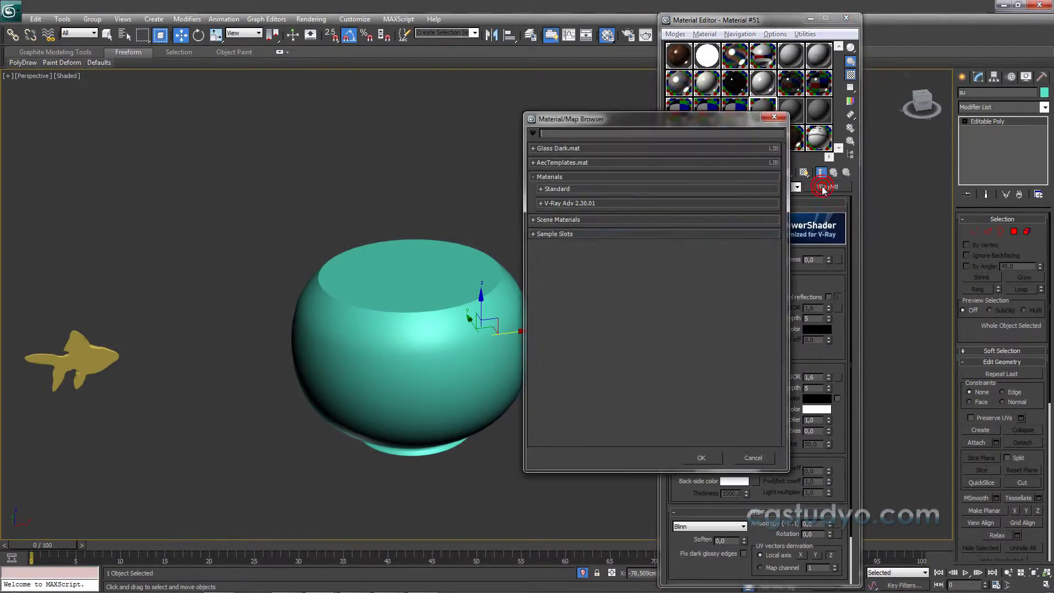
pyautogui.click(558, 190)
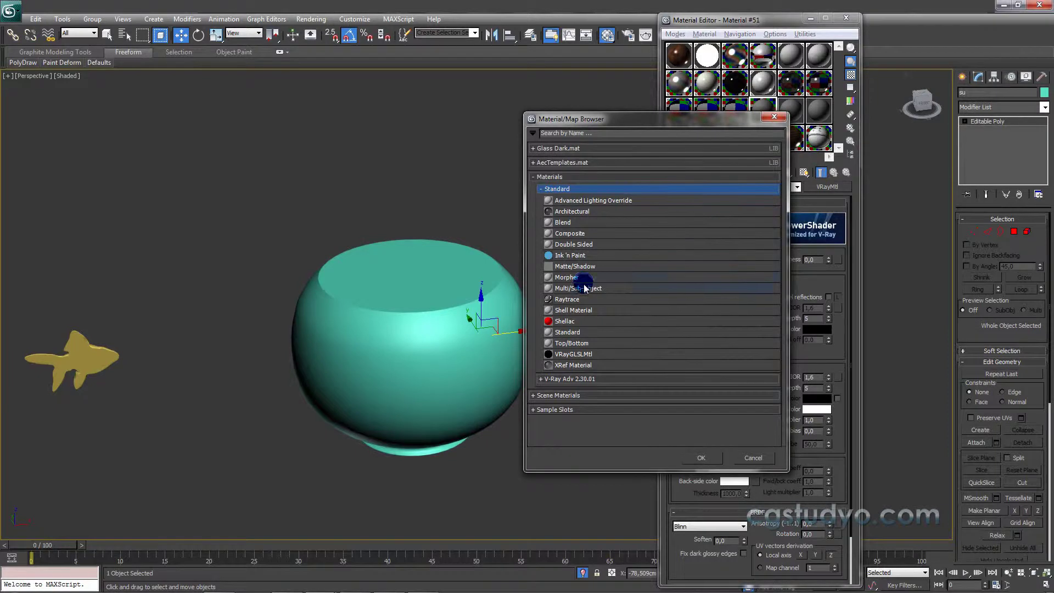
pyautogui.doubleClick(582, 288)
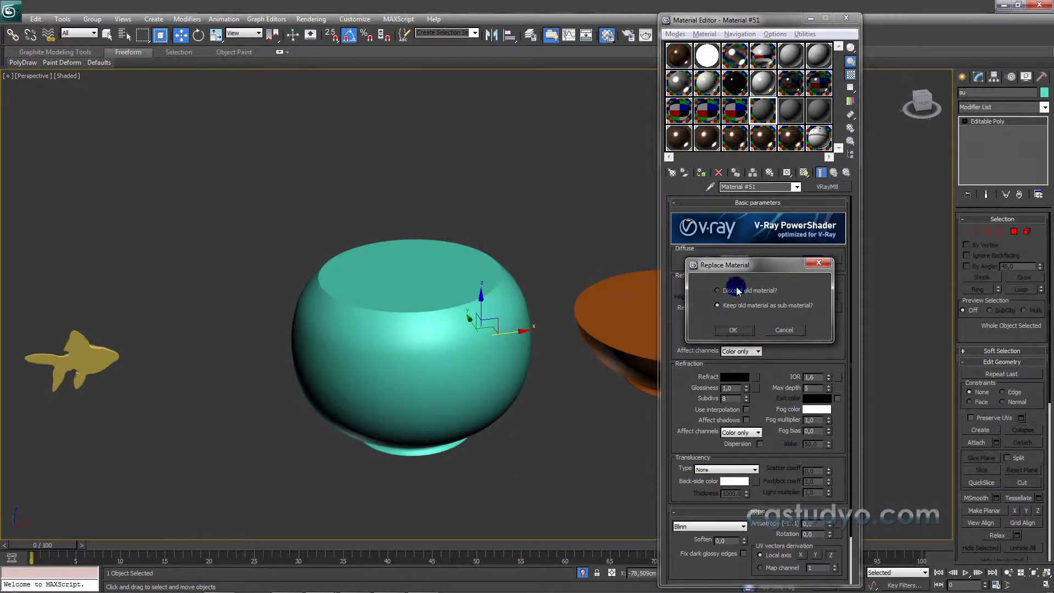
pyautogui.click(736, 330)
pyautogui.click(709, 219)
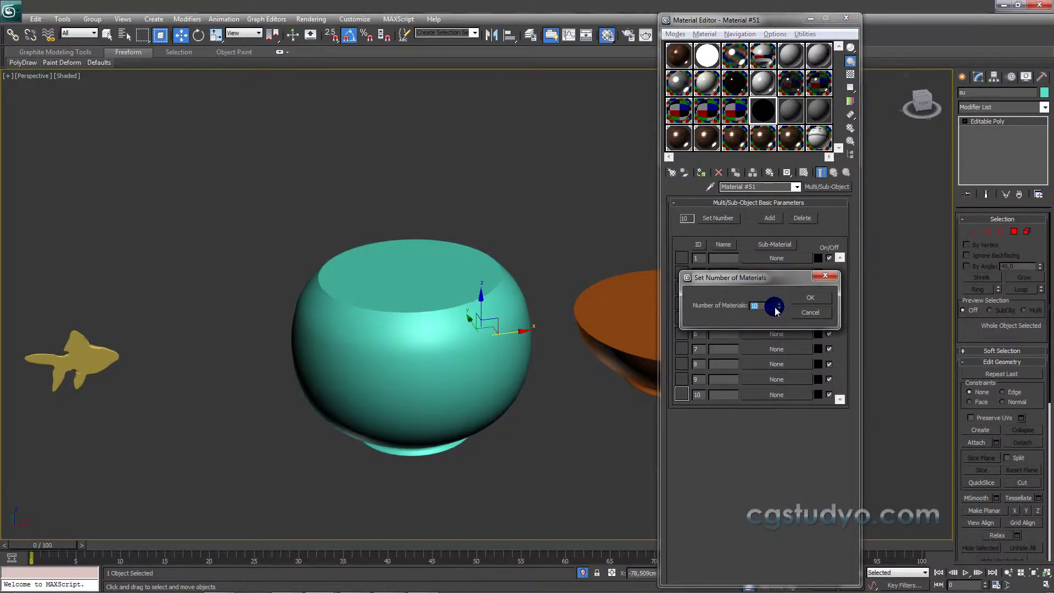
pyautogui.click(809, 297)
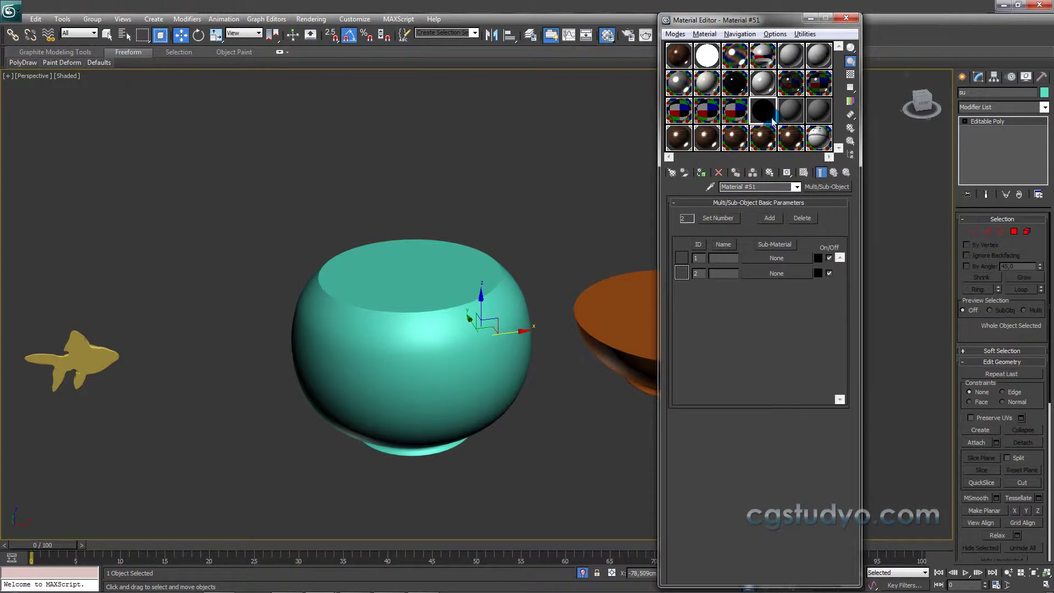
# - Instance su into sub-material 1 and sukabarmali into sub-material 2, naming the slots
pyautogui.click(714, 110)
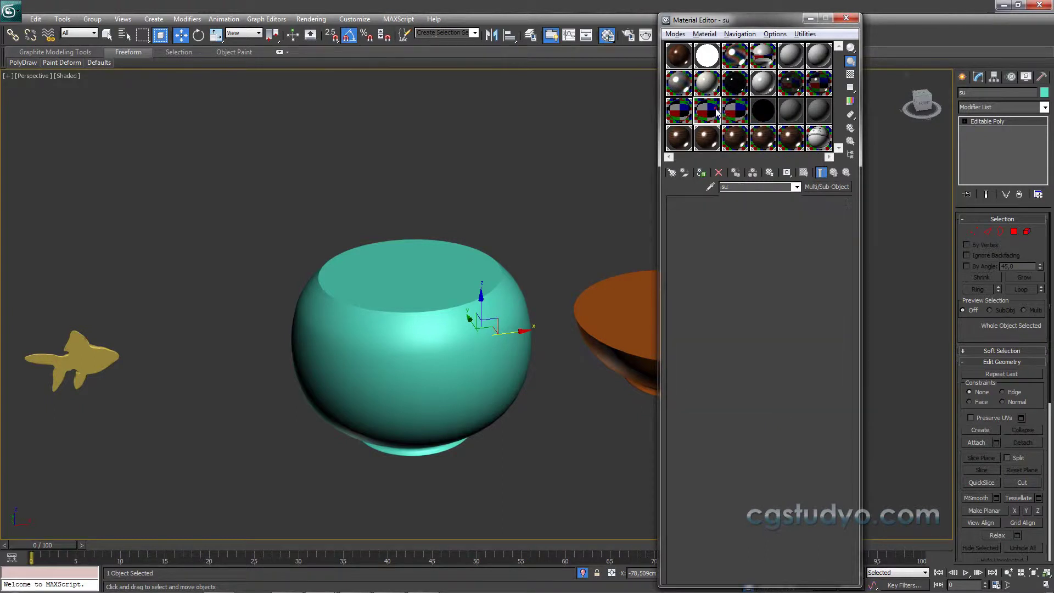
pyautogui.click(769, 114)
pyautogui.moveTo(719, 111); pyautogui.dragTo(777, 258)
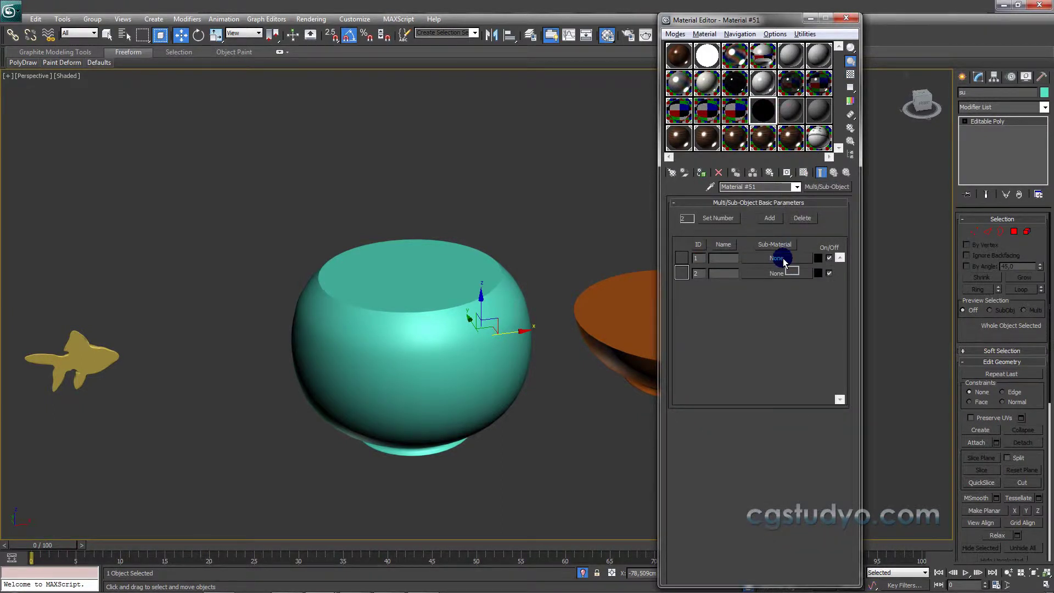
pyautogui.click(736, 334)
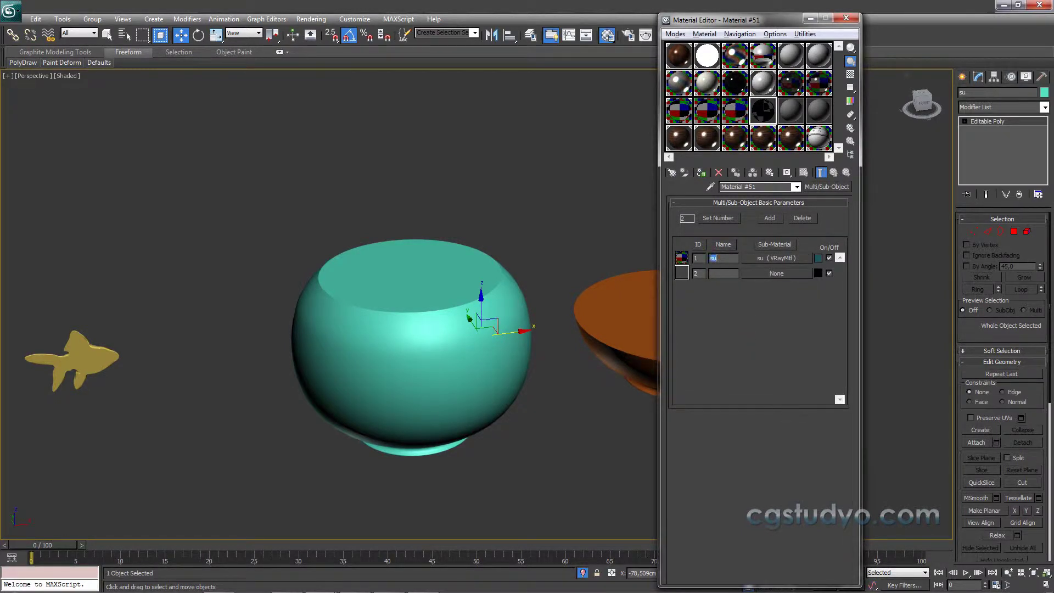
pyautogui.click(734, 110)
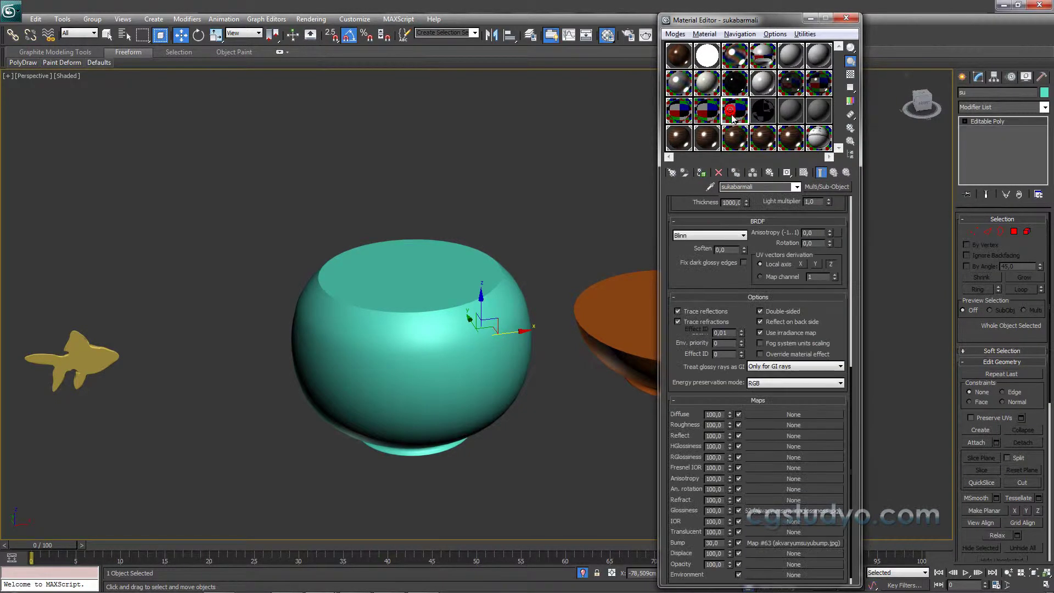
pyautogui.click(769, 113)
pyautogui.moveTo(735, 110); pyautogui.dragTo(759, 278)
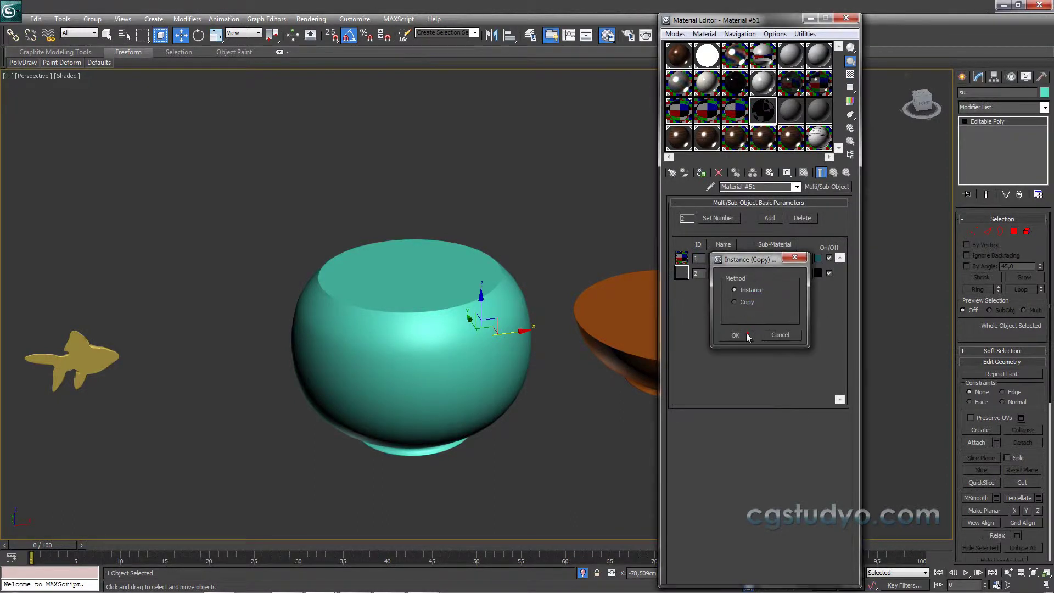
pyautogui.click(746, 333)
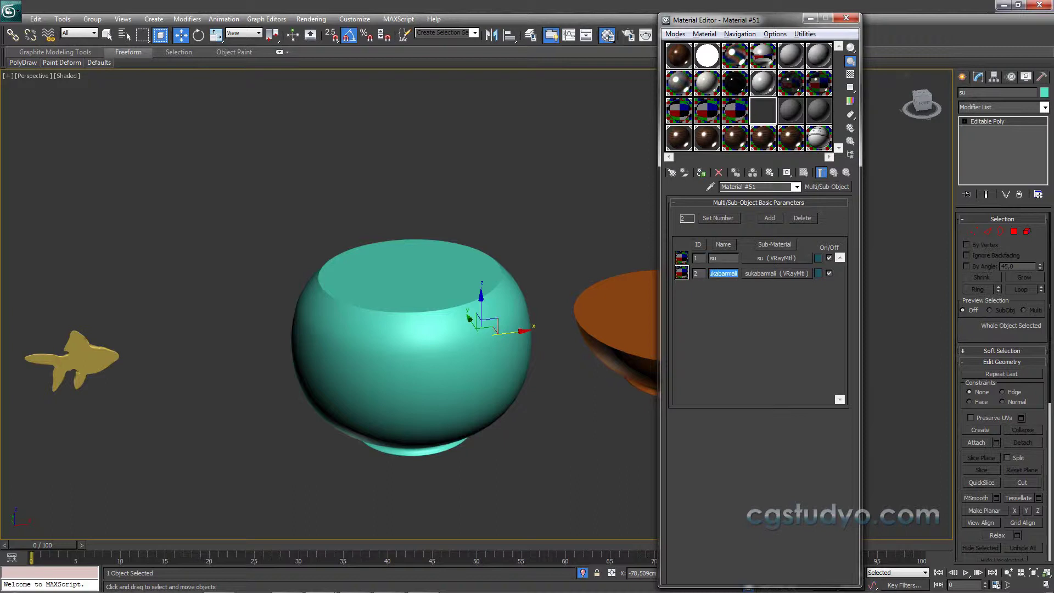
pyautogui.click(722, 271)
pyautogui.click(808, 344)
# - Apply Multi/Sub-Object Material #51 to the teal water object
pyautogui.click(756, 119)
pyautogui.moveTo(648, 216); pyautogui.dragTo(637, 204, button='middle')
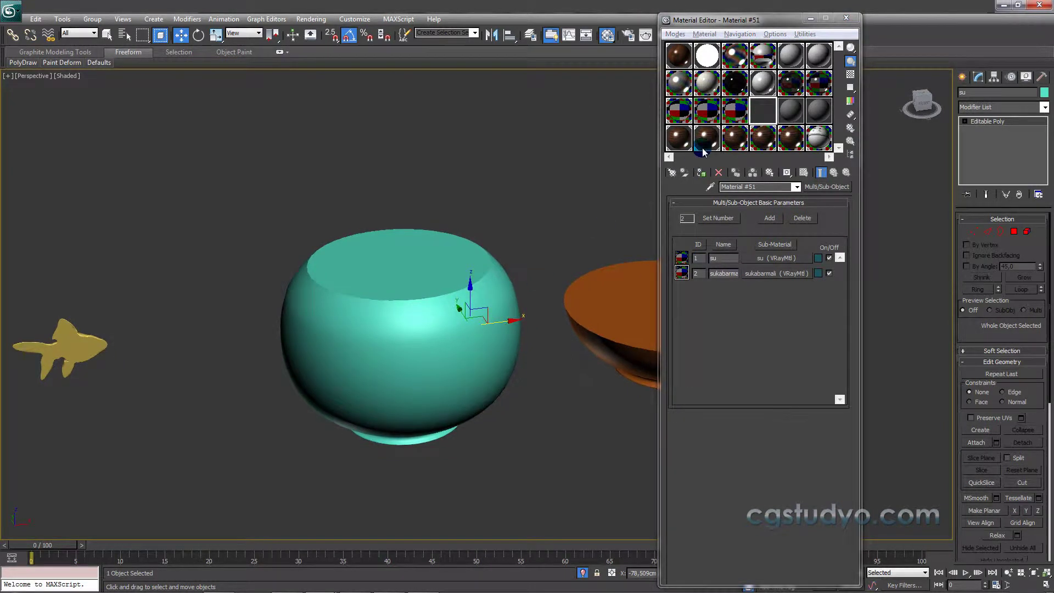
pyautogui.moveTo(760, 117); pyautogui.dragTo(474, 316)
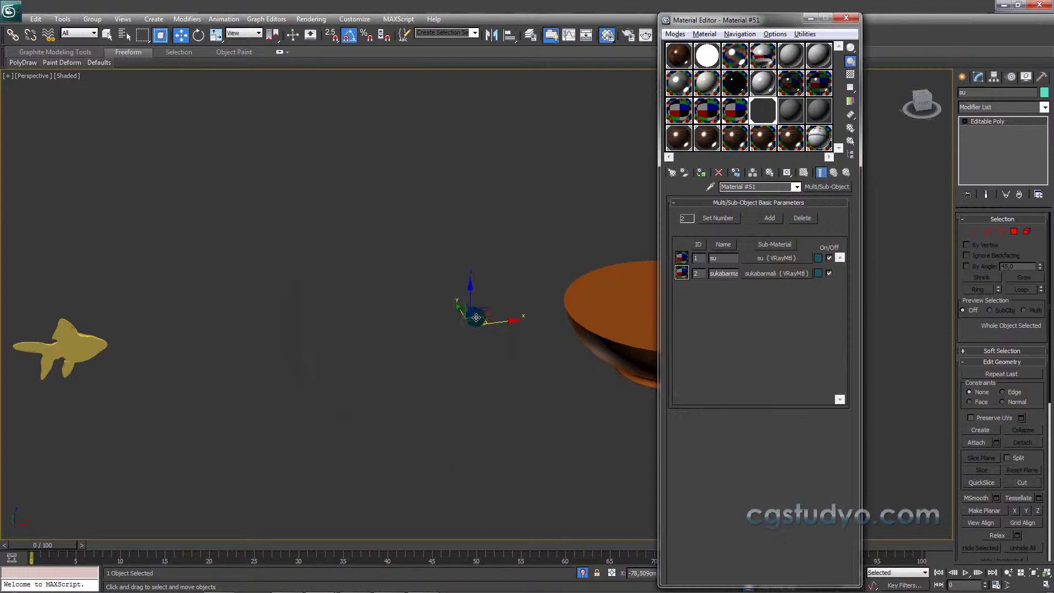
pyautogui.scroll(2, 477, 317)
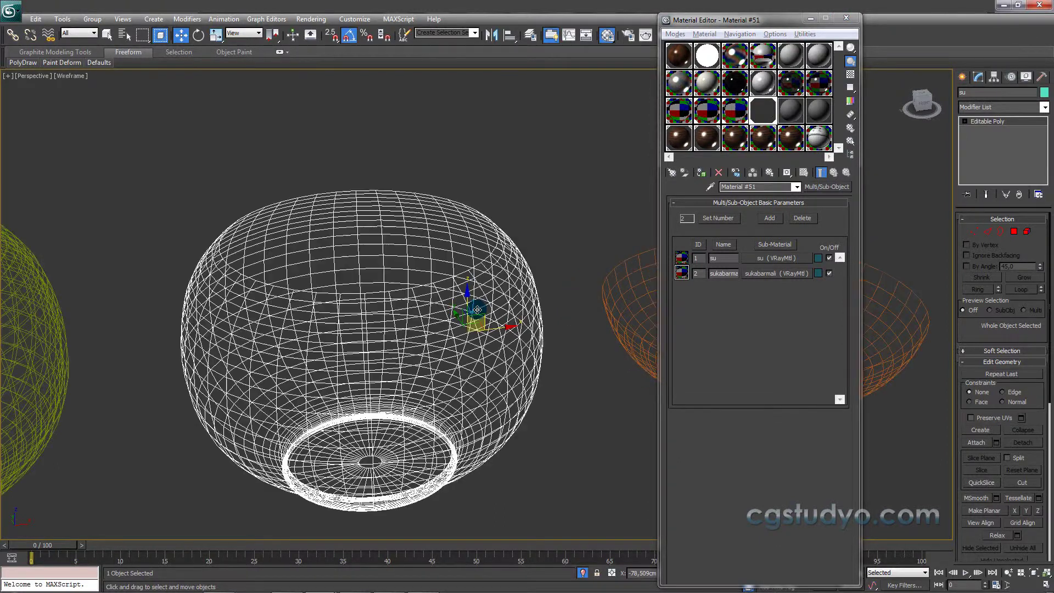
pyautogui.keyDown('alt'); pyautogui.moveTo(477, 311); pyautogui.dragTo(475, 310, button='middle'); pyautogui.keyUp('alt')
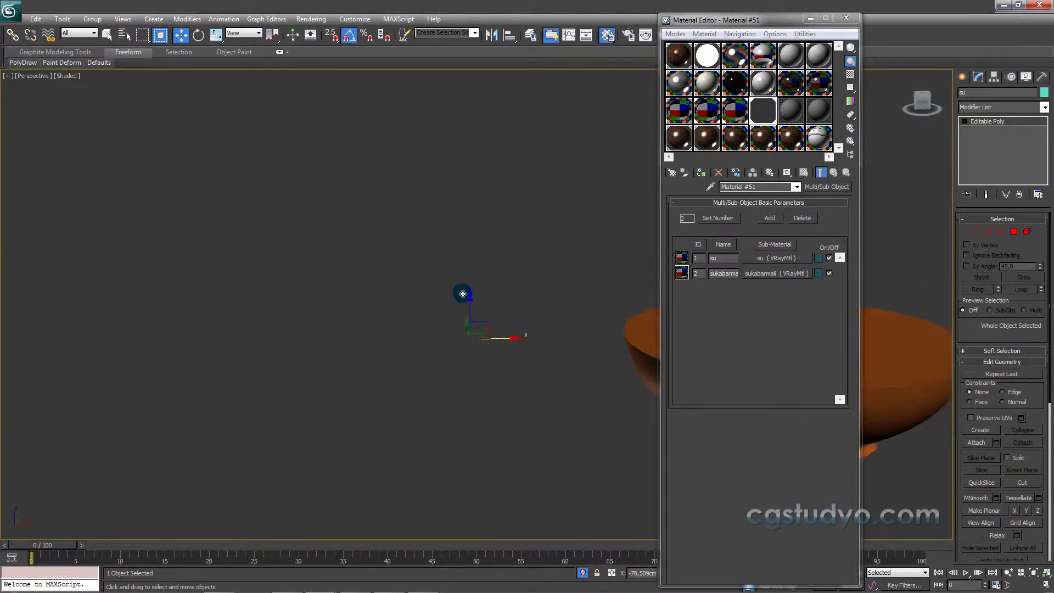
# - Select all 2242 water polygons and set their material ID to 1
pyautogui.click(1014, 233)
pyautogui.keyDown('alt'); pyautogui.moveTo(539, 258); pyautogui.dragTo(519, 240, button='middle'); pyautogui.keyUp('alt')
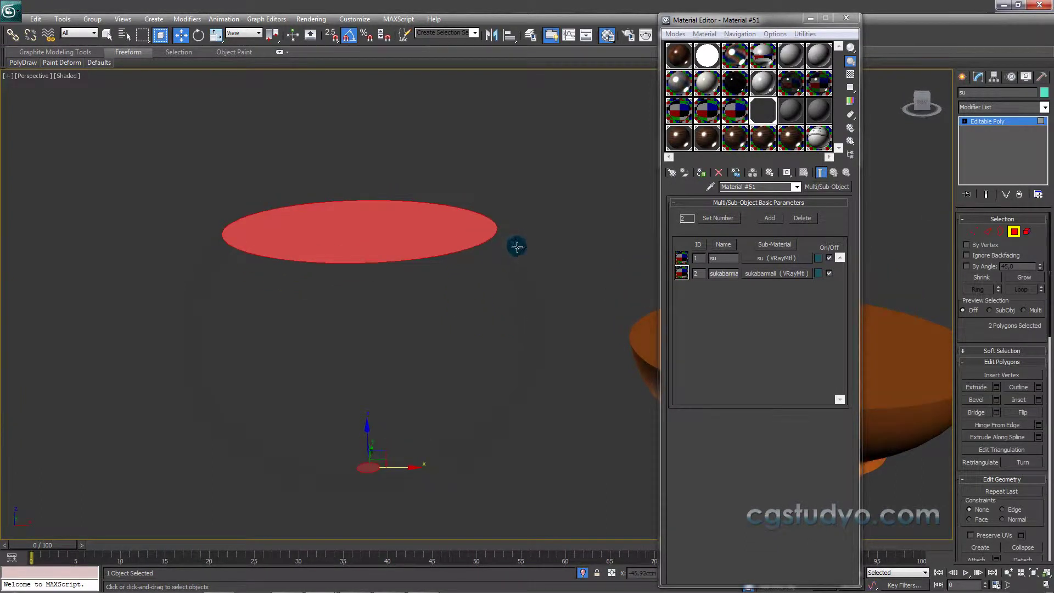
pyautogui.moveTo(284, 434); pyautogui.dragTo(123, 531)
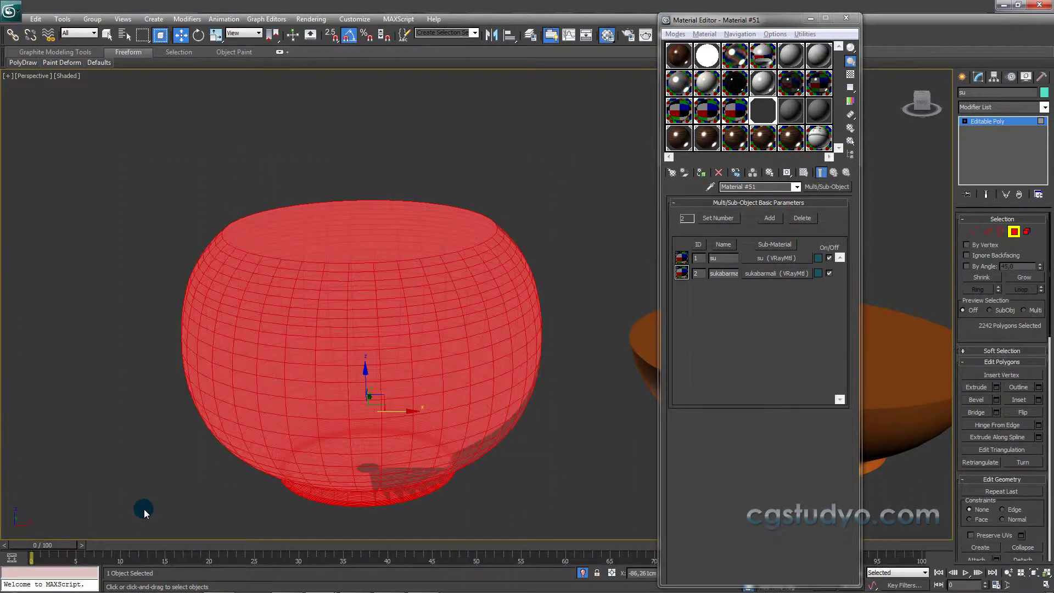
pyautogui.moveTo(350, 309); pyautogui.dragTo(314, 235, button='middle')
pyautogui.moveTo(563, 111); pyautogui.dragTo(93, 499)
pyautogui.moveTo(266, 434)
pyautogui.keyDown('alt'); pyautogui.mouseDown(button='middle')
pyautogui.moveTo(251, 364)
pyautogui.moveTo(278, 430)
pyautogui.mouseUp(button='middle'); pyautogui.keyUp('alt')
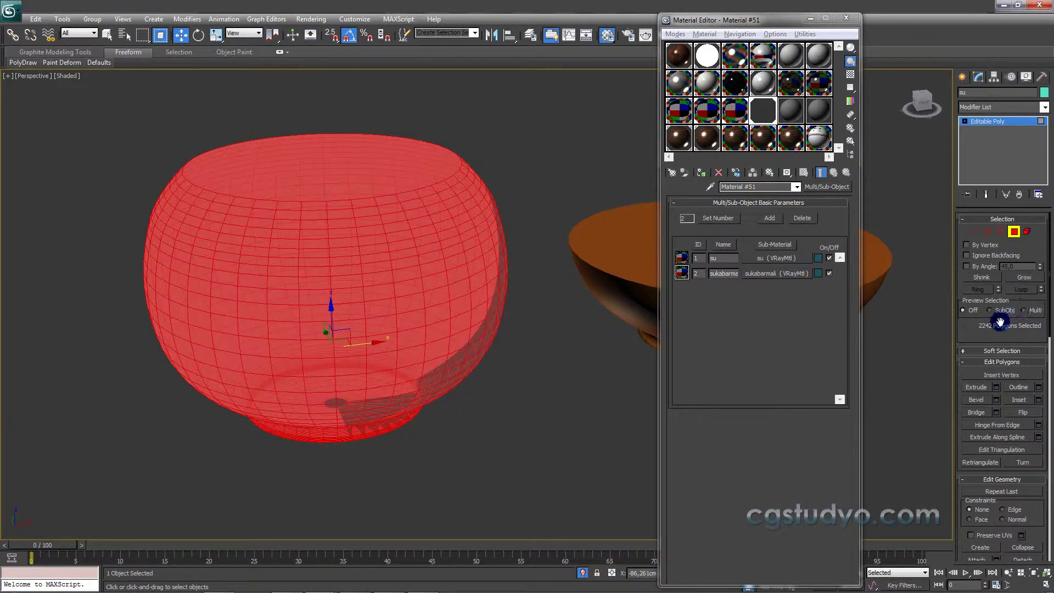
pyautogui.moveTo(1047, 330)
pyautogui.mouseDown()
pyautogui.moveTo(1047, 519)
pyautogui.moveTo(1021, 336)
pyautogui.mouseUp()
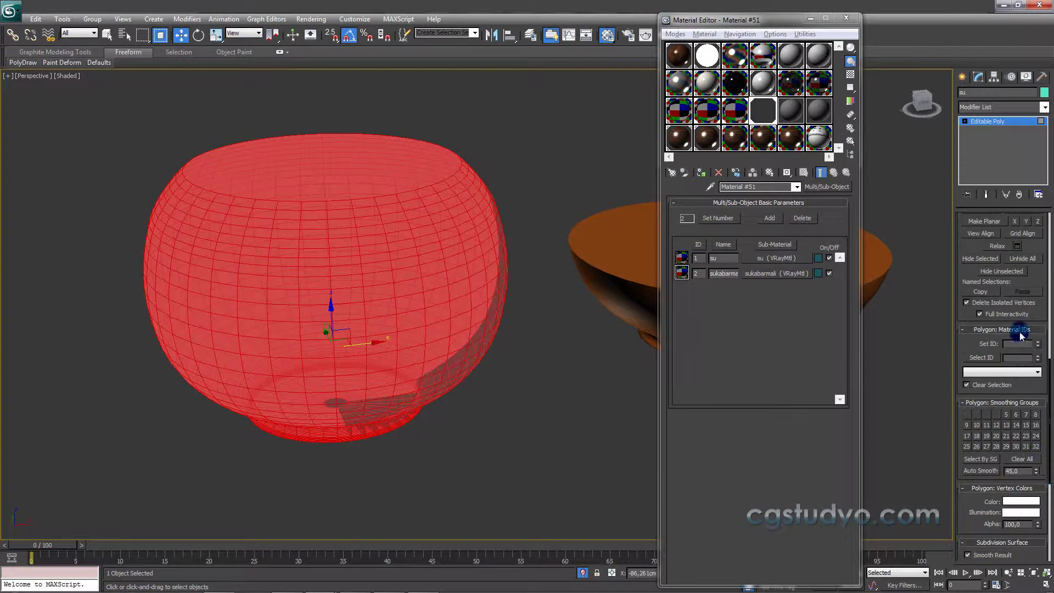
pyautogui.write('1')
pyautogui.press('Return')
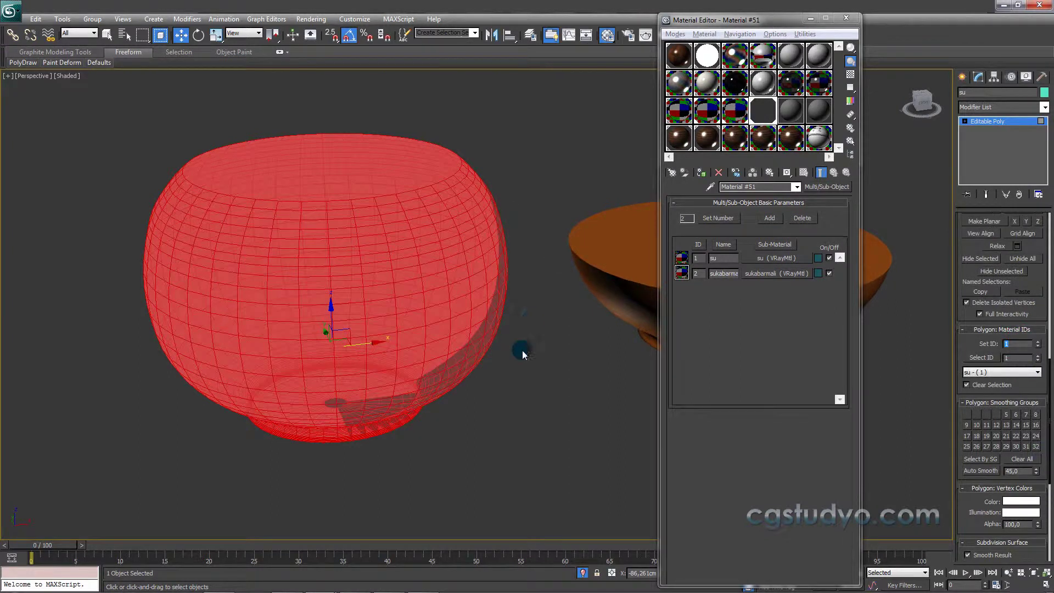
pyautogui.click(522, 350)
# - Switch to a wireframe Front view and expand the object's sub-object levels
pyautogui.press('f')
pyautogui.moveTo(497, 308); pyautogui.dragTo(454, 363, button='middle')
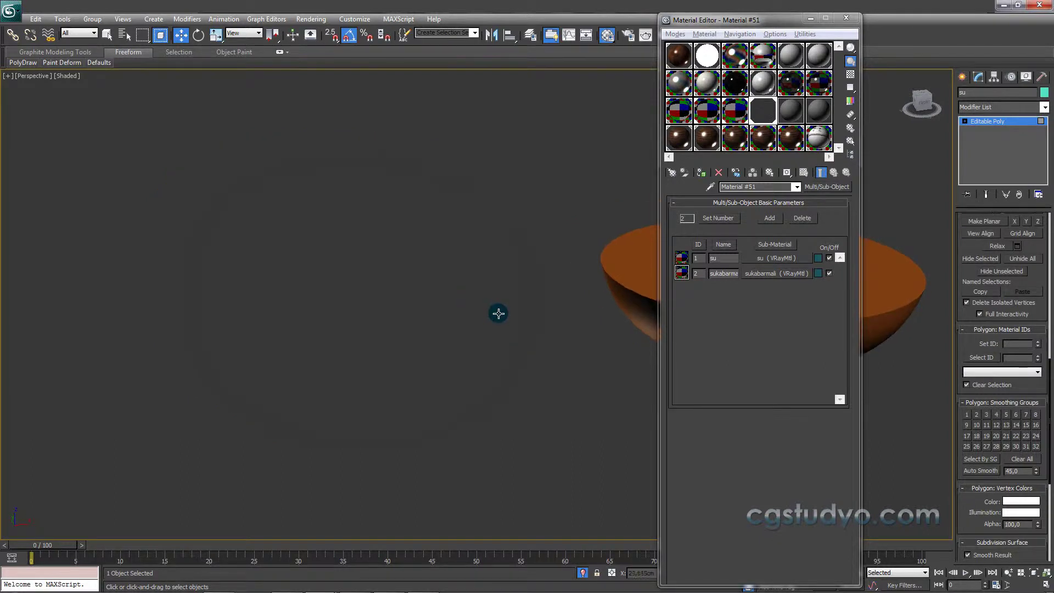
pyautogui.press('F3')
pyautogui.click(1017, 130)
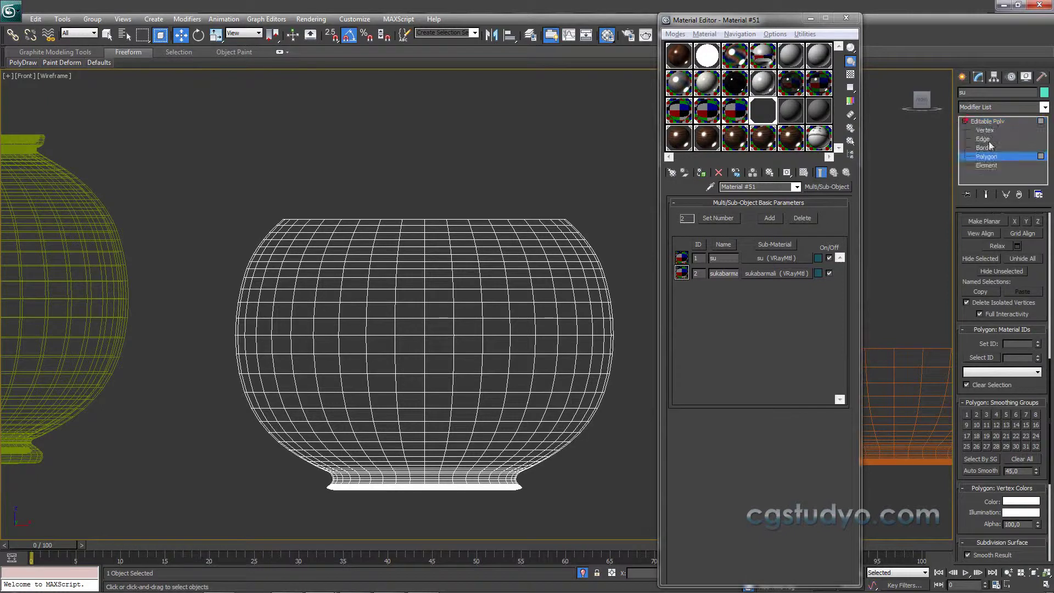
# - Select the water's top cap polygon and set its material ID to 2
pyautogui.click(988, 157)
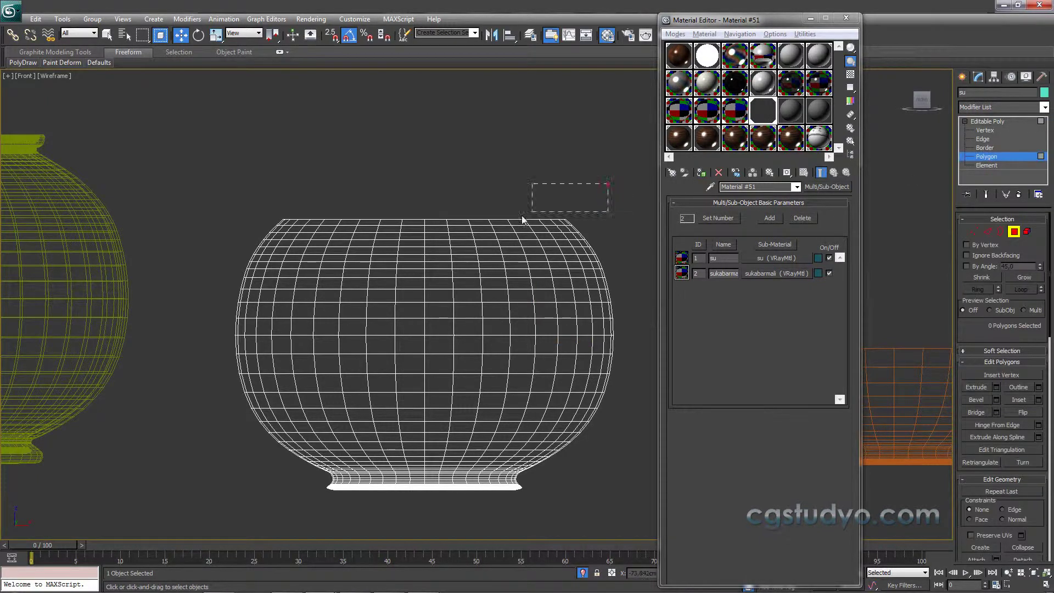
pyautogui.moveTo(282, 228); pyautogui.dragTo(269, 229)
pyautogui.click(278, 229)
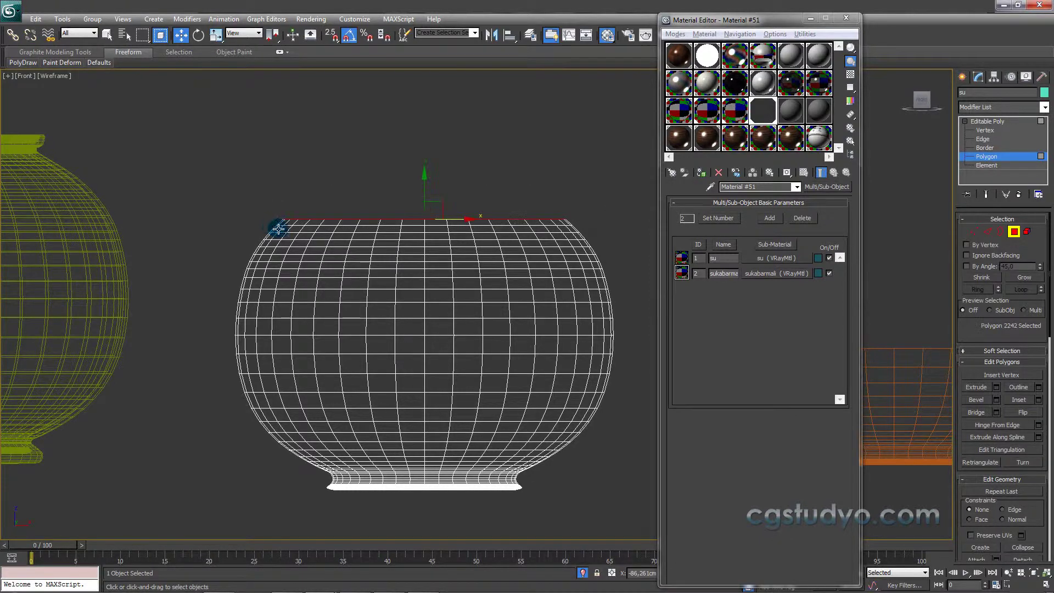
pyautogui.keyDown('alt'); pyautogui.moveTo(282, 226); pyautogui.dragTo(370, 236, button='middle'); pyautogui.keyUp('alt')
pyautogui.press('F3')
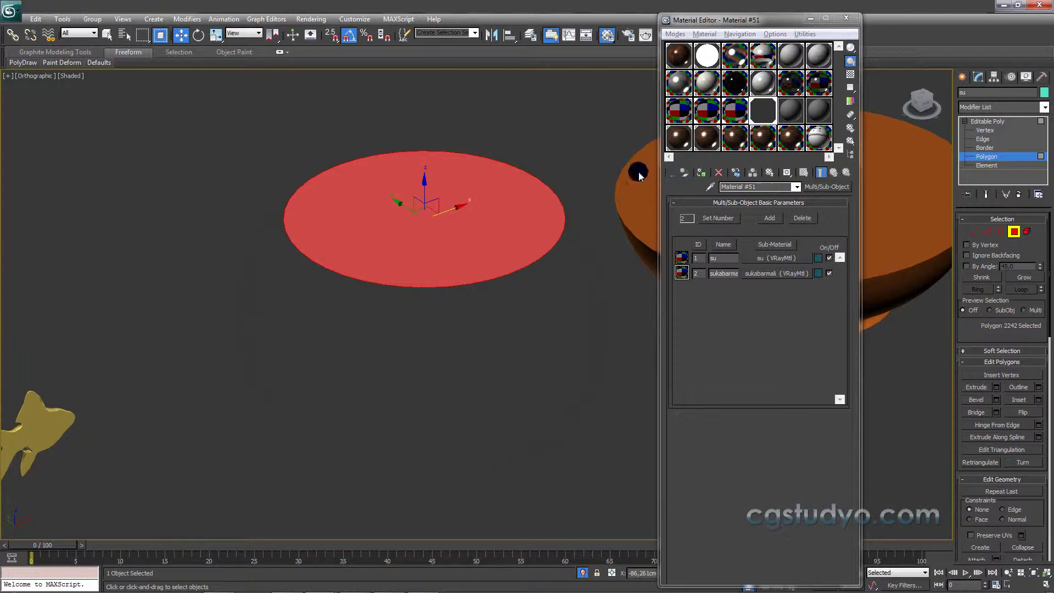
pyautogui.scroll(-10, 1035, 330)
pyautogui.scroll(-5, 1032, 543)
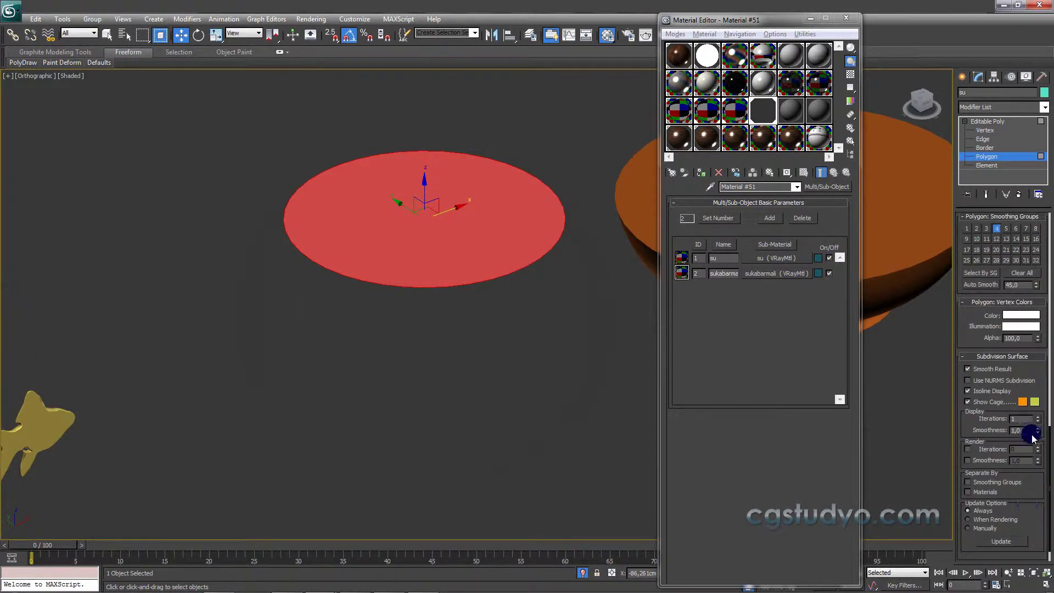
pyautogui.moveTo(1049, 436); pyautogui.dragTo(1048, 379)
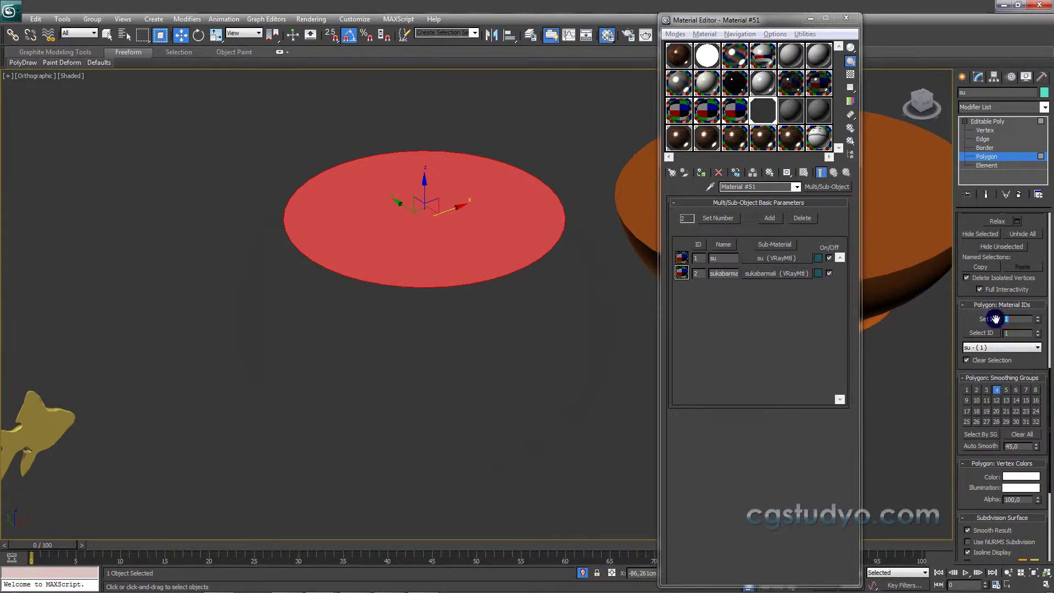
pyautogui.click(626, 282)
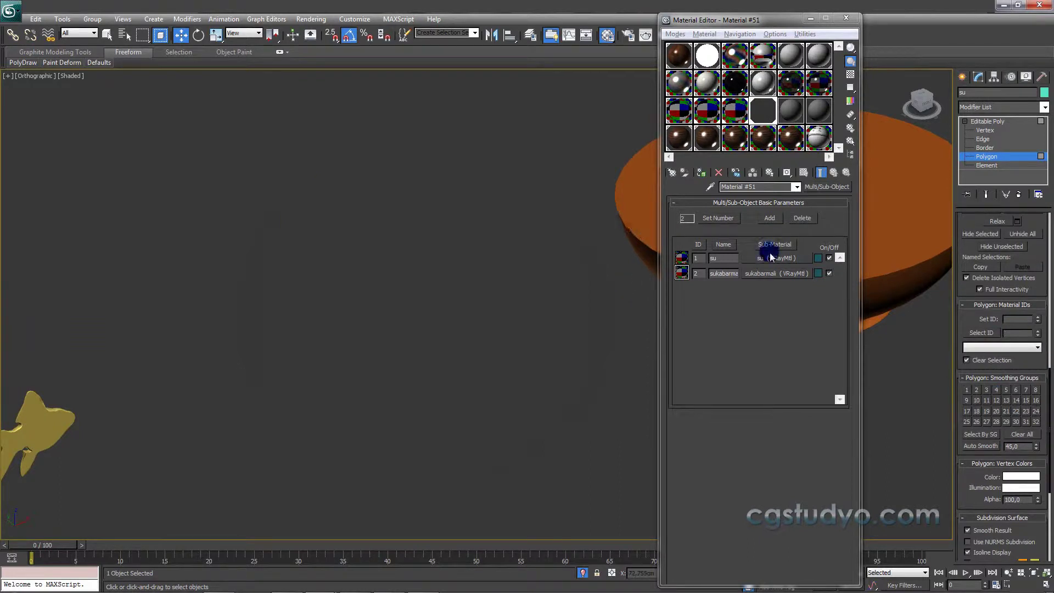
# - Close the Material Editor and return to a panned Perspective view of the scene
pyautogui.click(847, 18)
pyautogui.click(962, 77)
pyautogui.click(593, 228)
pyautogui.moveTo(459, 275); pyautogui.dragTo(459, 238, button='middle')
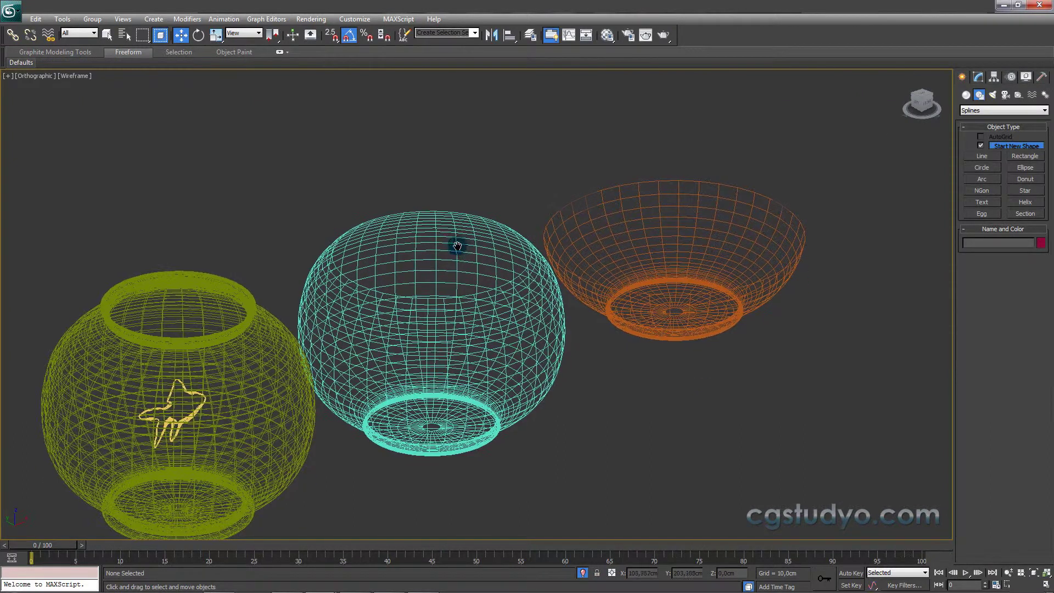
pyautogui.press('p')
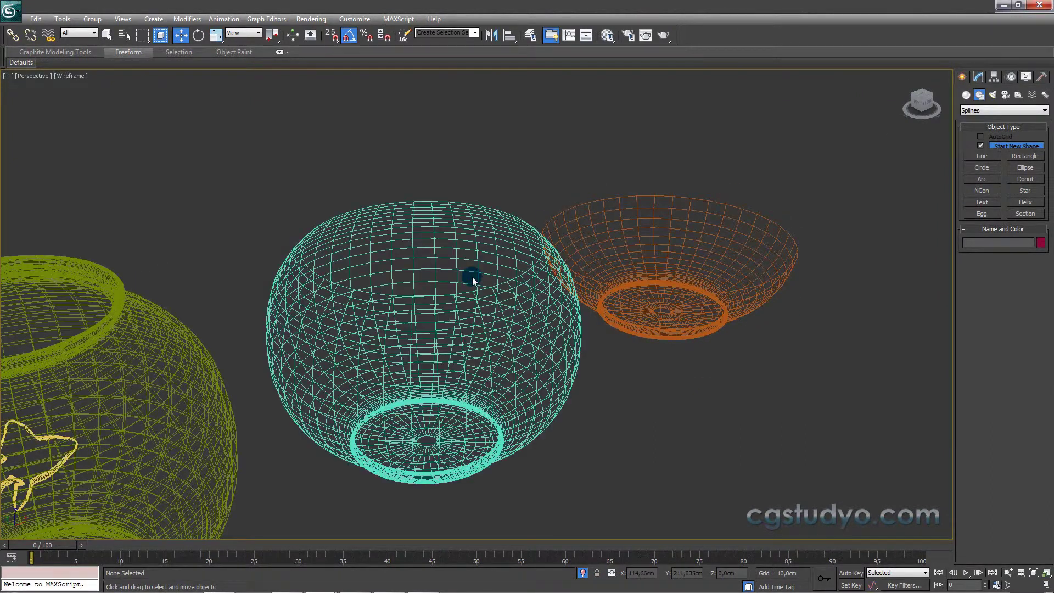
# - Add a UVW Map modifier with Box mapping to the middle su water object
pyautogui.click(472, 277)
pyautogui.click(979, 77)
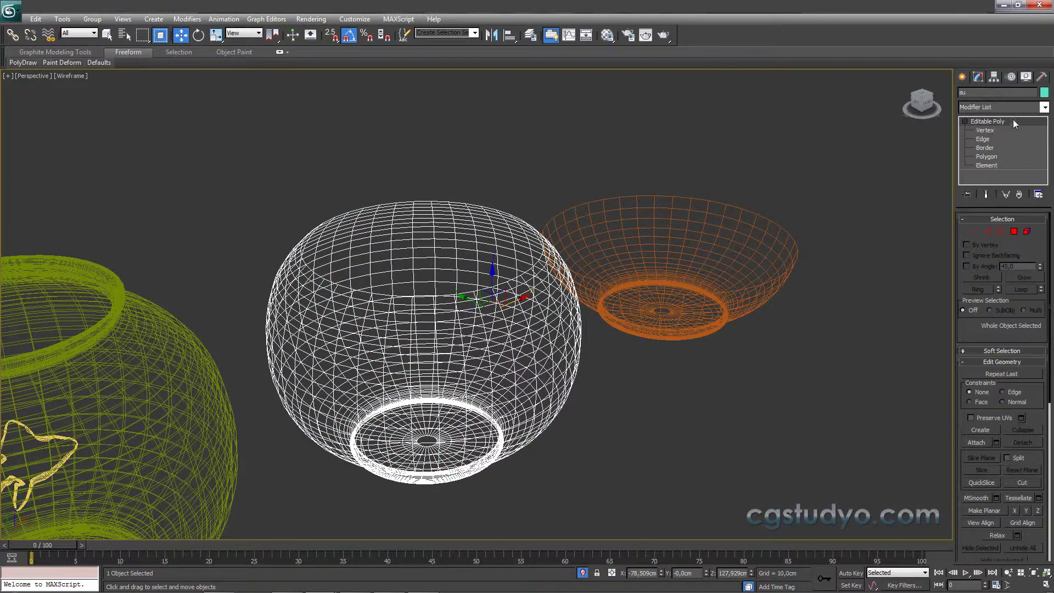
pyautogui.click(1015, 231)
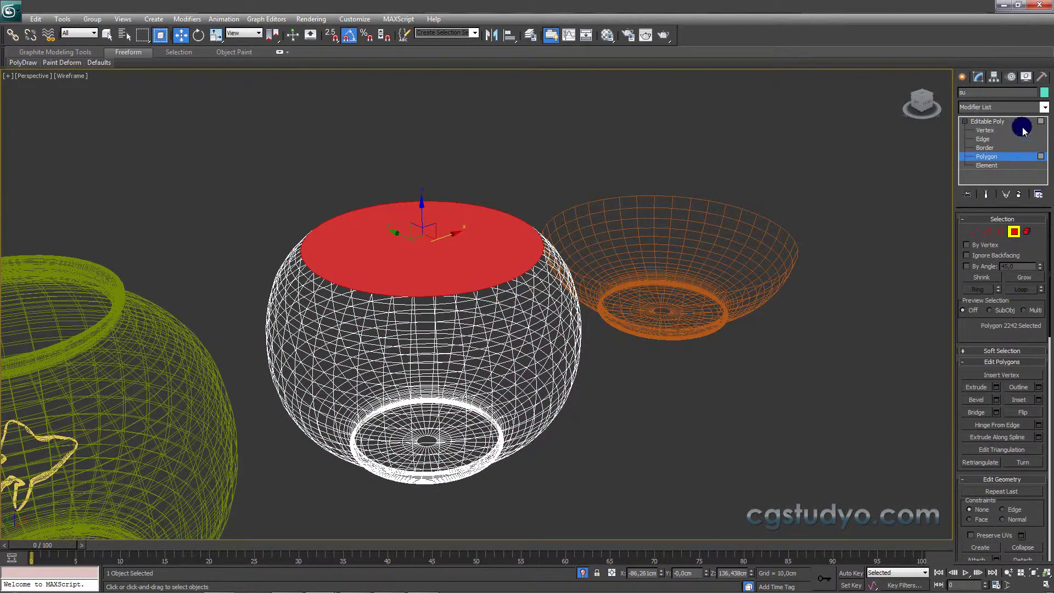
pyautogui.click(1045, 109)
pyautogui.press('u')
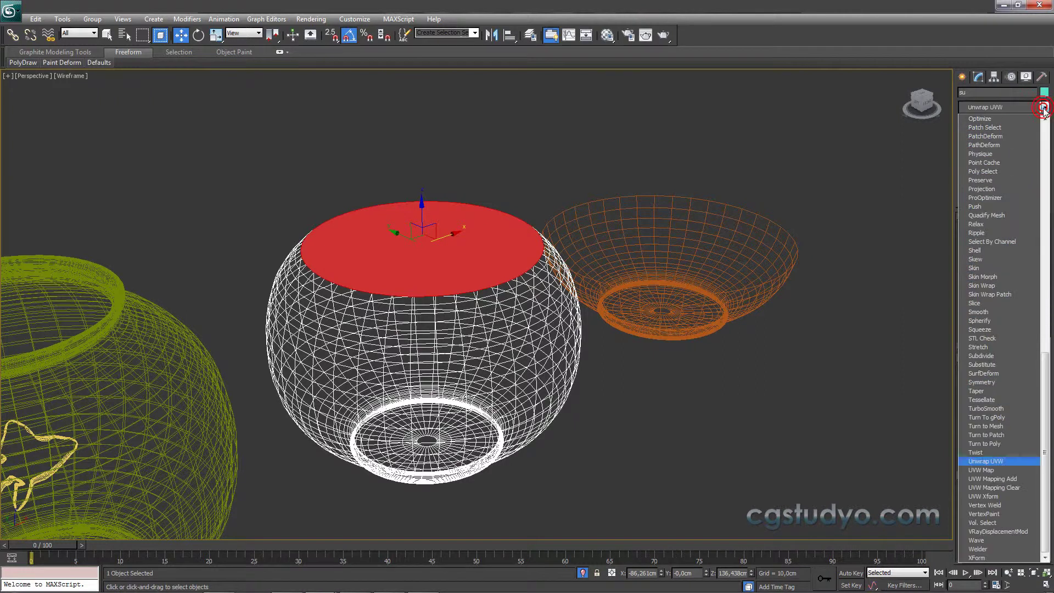
pyautogui.click(1013, 470)
pyautogui.click(981, 281)
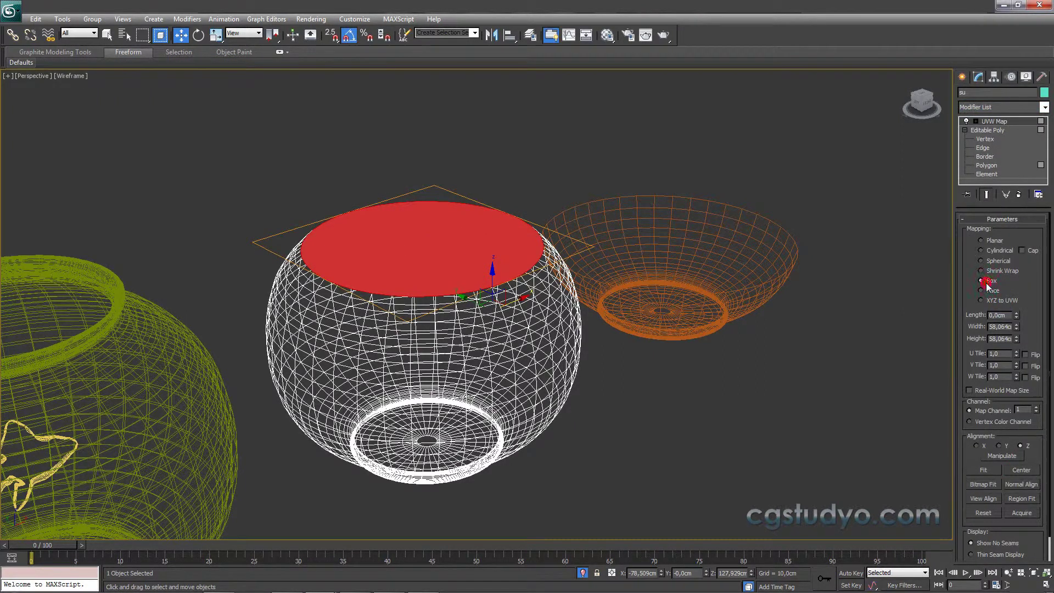
# - Zoom out to show all three objects and deselect the water
pyautogui.click(964, 77)
pyautogui.moveTo(389, 214); pyautogui.dragTo(600, 203, button='middle')
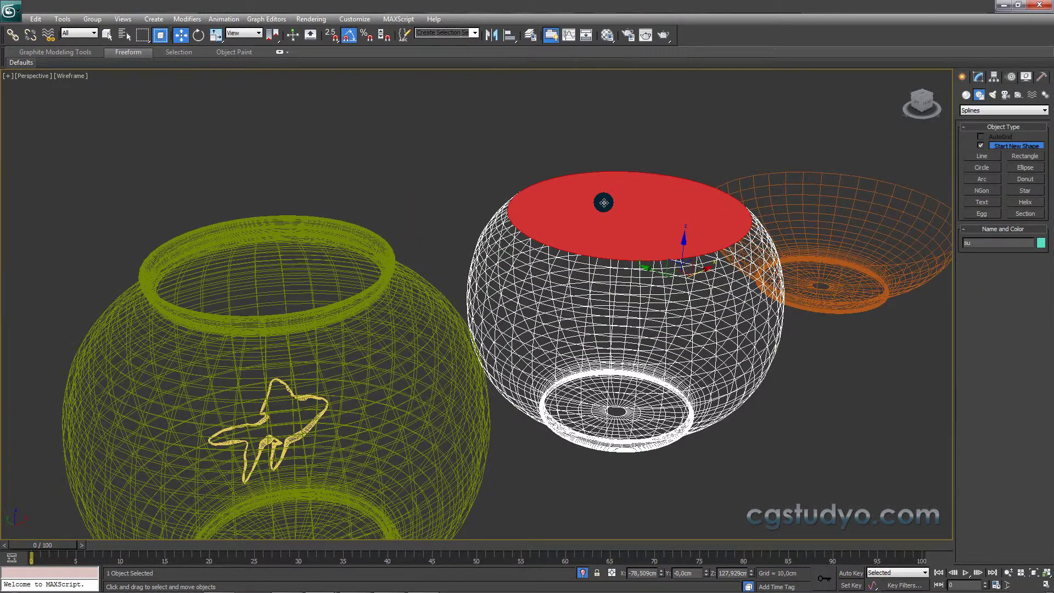
pyautogui.scroll(-3, 690, 329)
pyautogui.click(709, 355)
# - Inspect the glass bowls in wireframe, then select the cakiltasi pebble bowl in shaded view
pyautogui.press('F3')
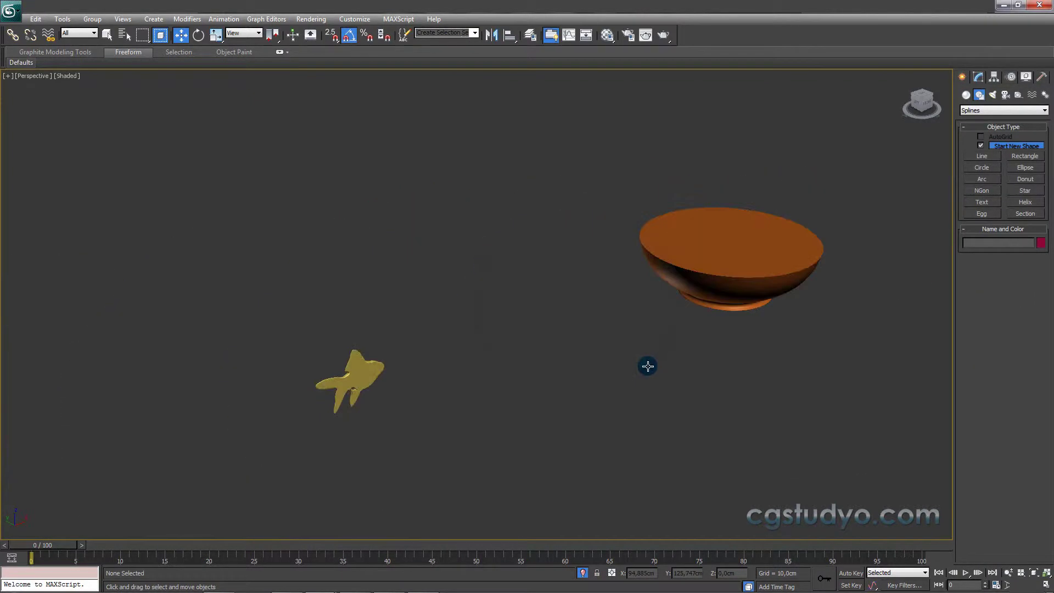
pyautogui.moveTo(609, 376)
pyautogui.keyDown('alt'); pyautogui.mouseDown(button='middle')
pyautogui.moveTo(551, 346)
pyautogui.moveTo(527, 313)
pyautogui.moveTo(532, 282)
pyautogui.moveTo(569, 338)
pyautogui.mouseUp(button='middle'); pyautogui.keyUp('alt')
pyautogui.press('F3')
pyautogui.click(365, 357)
pyautogui.moveTo(365, 357)
pyautogui.keyDown('alt'); pyautogui.mouseDown(button='middle')
pyautogui.moveTo(362, 401)
pyautogui.moveTo(400, 369)
pyautogui.mouseUp(button='middle'); pyautogui.keyUp('alt')
pyautogui.press('F3')
pyautogui.click(649, 288)
pyautogui.scroll(-2, 649, 290)
pyautogui.scroll(-2, 618, 296)
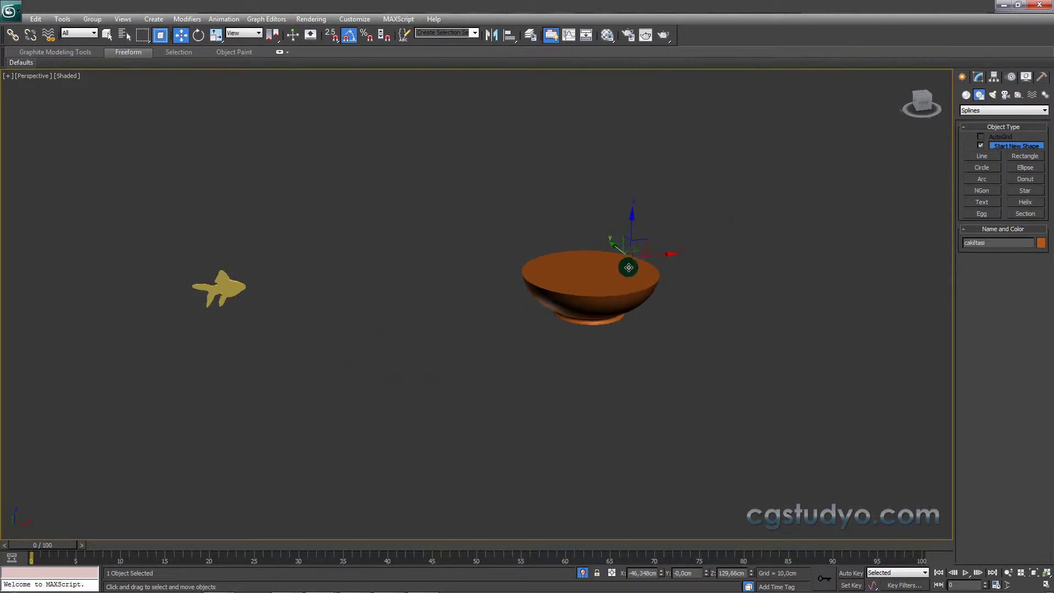
pyautogui.scroll(1, 620, 312)
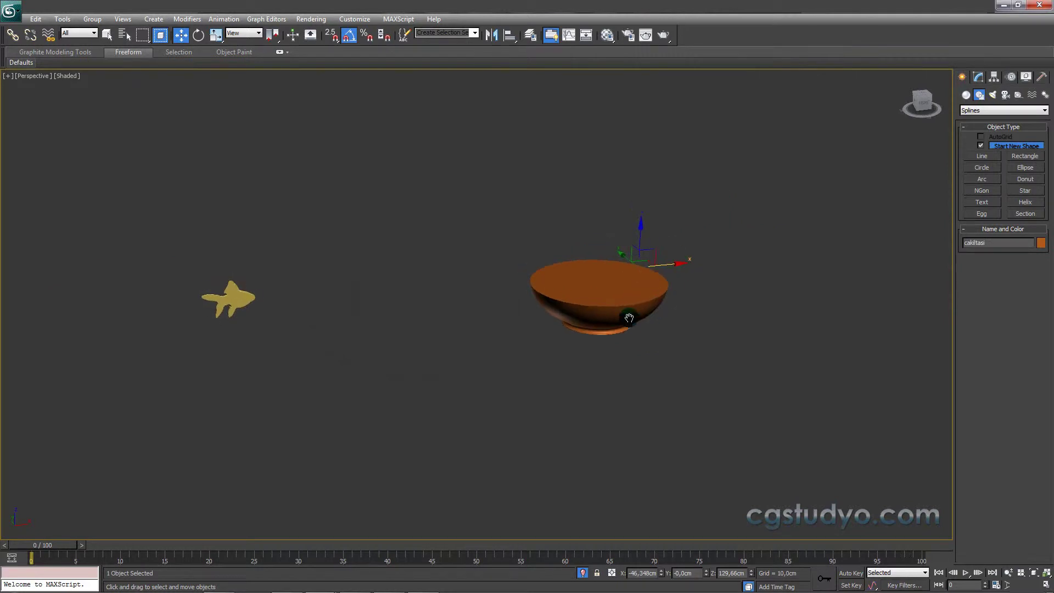
pyautogui.scroll(3, 620, 315)
pyautogui.scroll(-2, 619, 322)
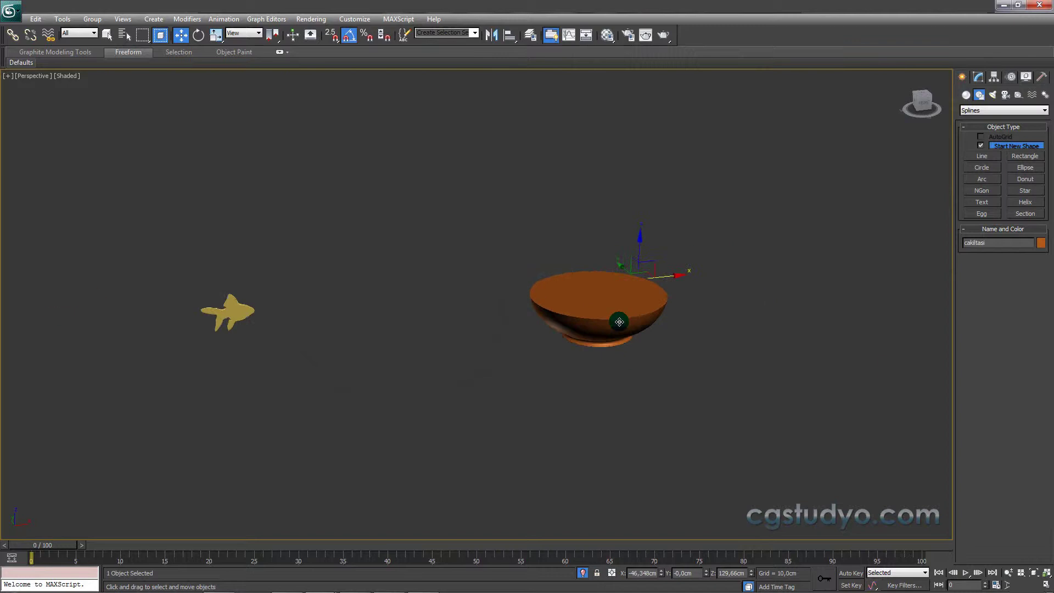
# - Drop the DSC08574 pebble image into an empty Material Editor slot
pyautogui.press('m')
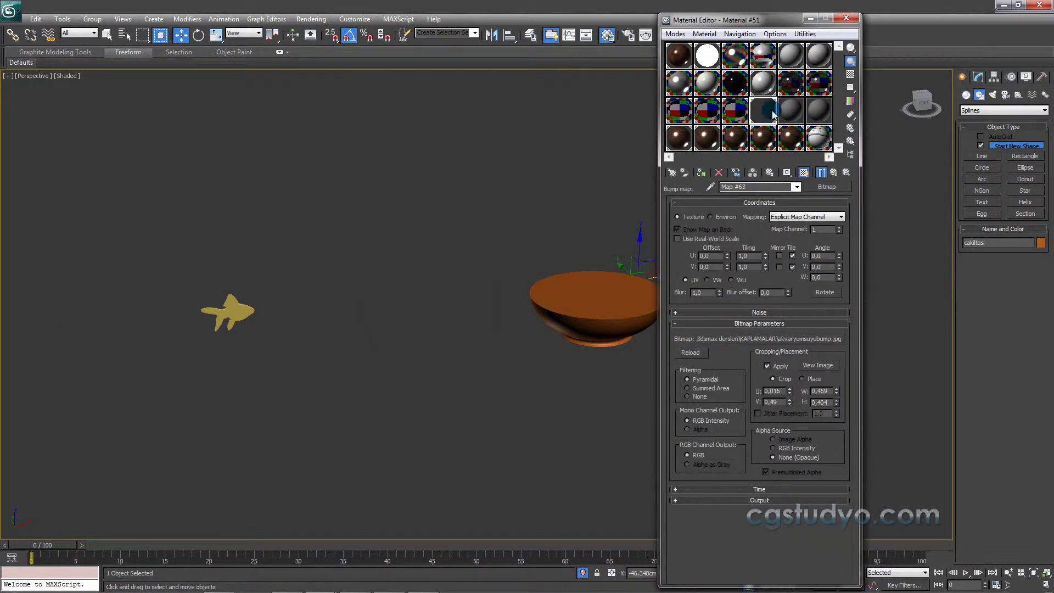
pyautogui.click(787, 119)
pyautogui.click(827, 187)
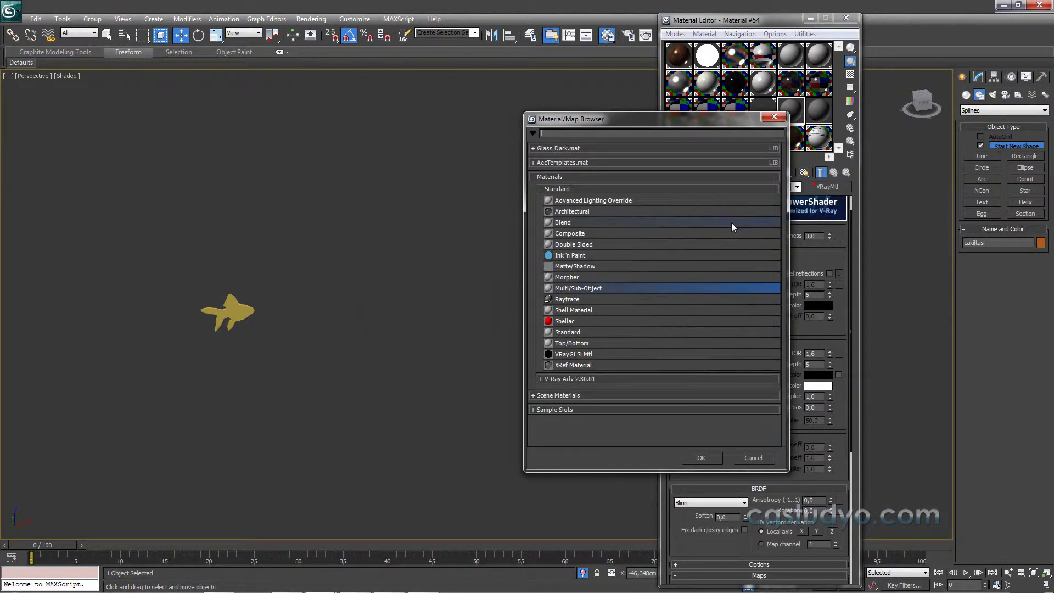
pyautogui.click(775, 117)
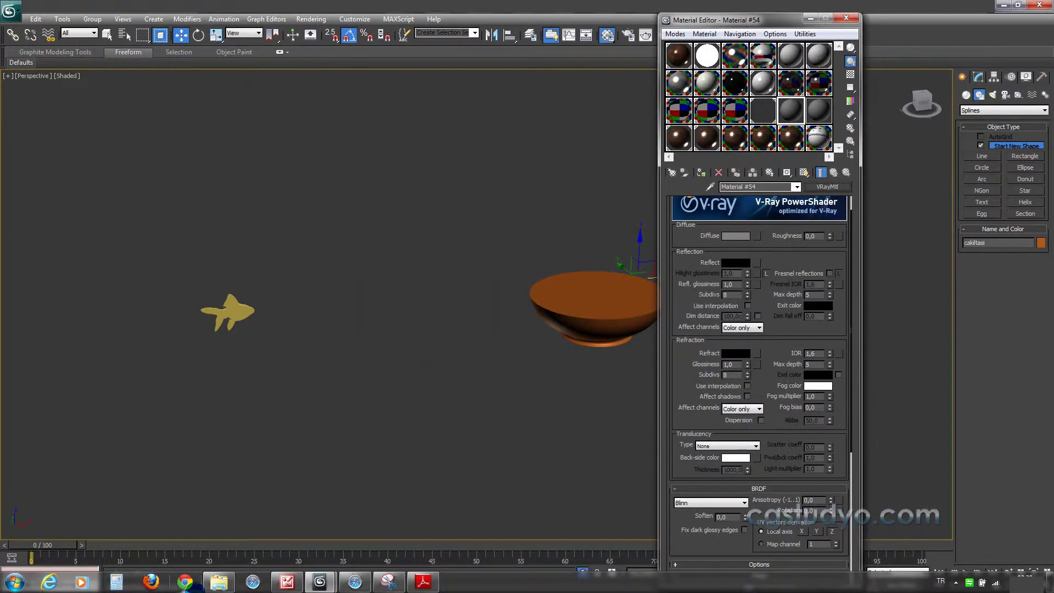
pyautogui.click(219, 582)
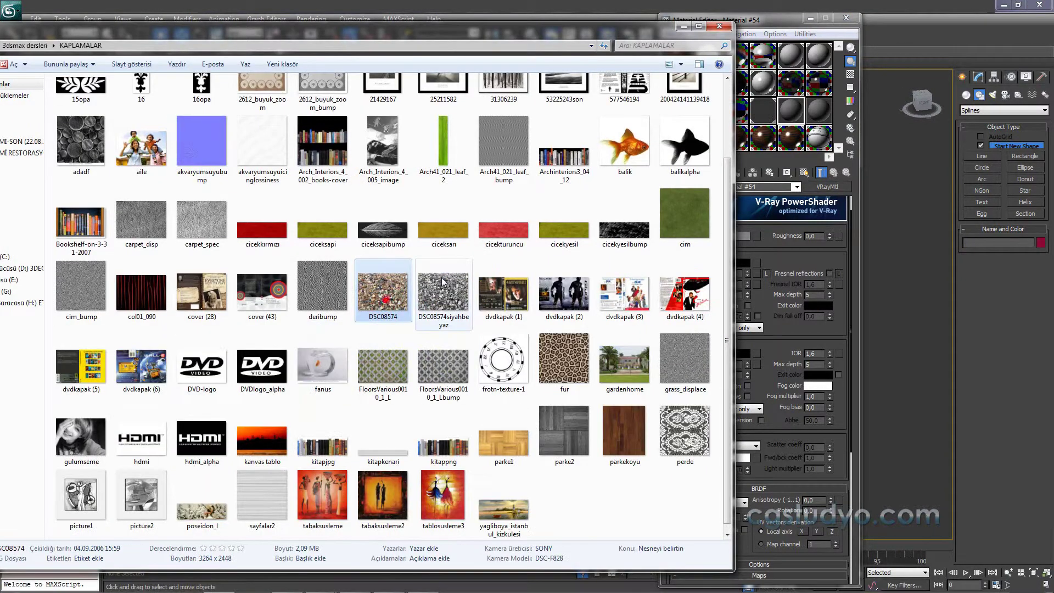
pyautogui.moveTo(476, 32); pyautogui.dragTo(272, 58)
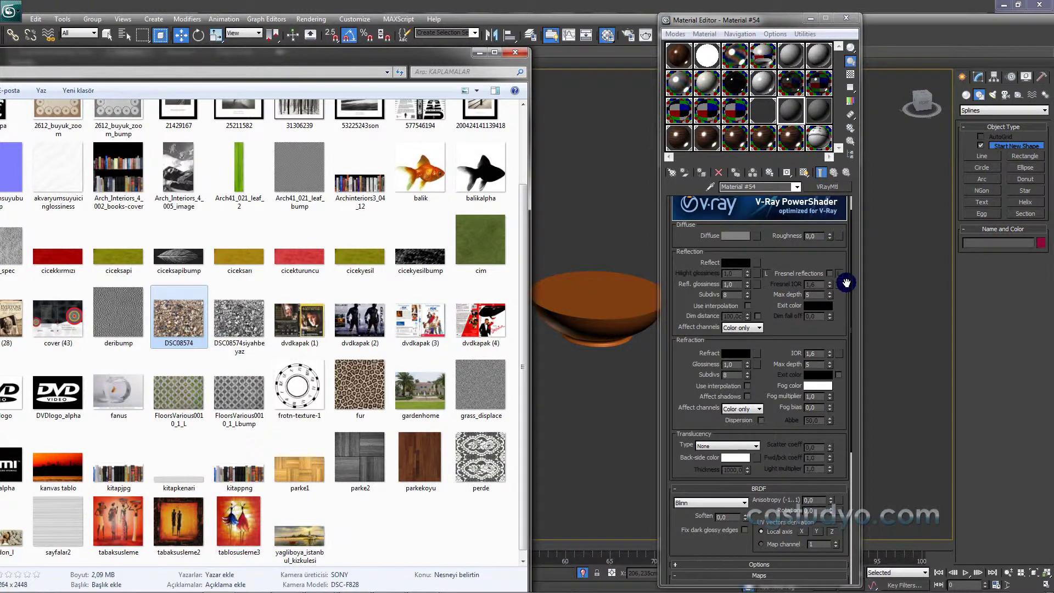
pyautogui.moveTo(209, 311); pyautogui.dragTo(776, 116)
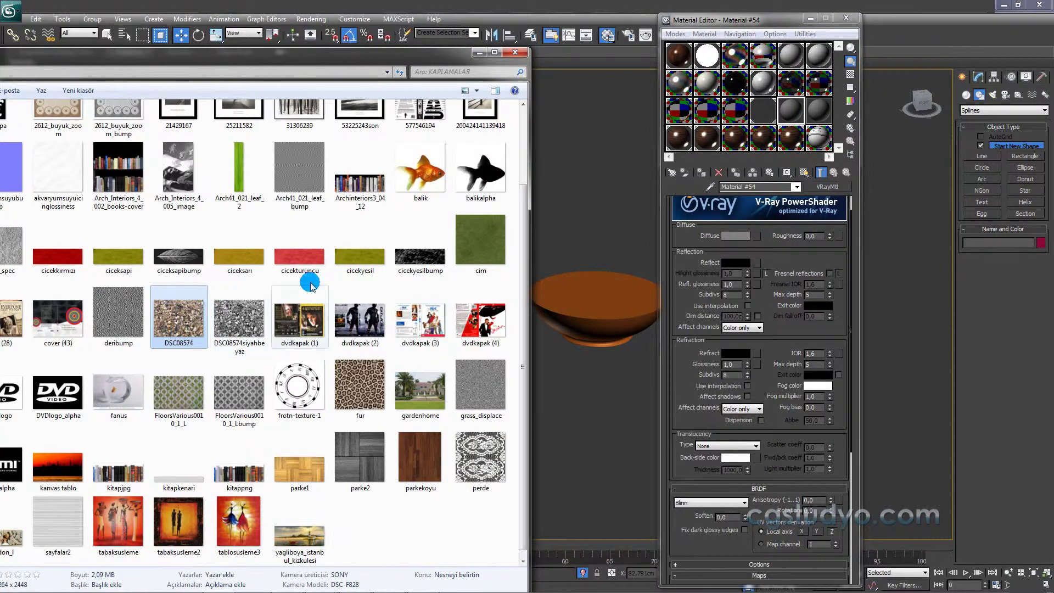
pyautogui.click(788, 115)
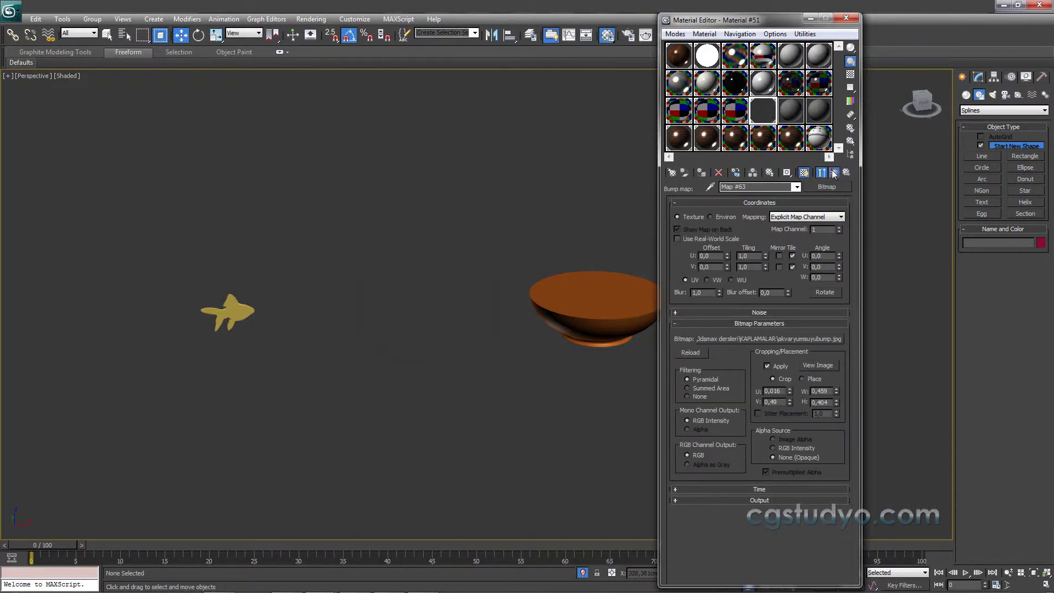
pyautogui.click(834, 172)
# - Name the material 'tas' with DSC08574 as diffuse and DSC08574siyahbeyaz as bump
pyautogui.click(768, 111)
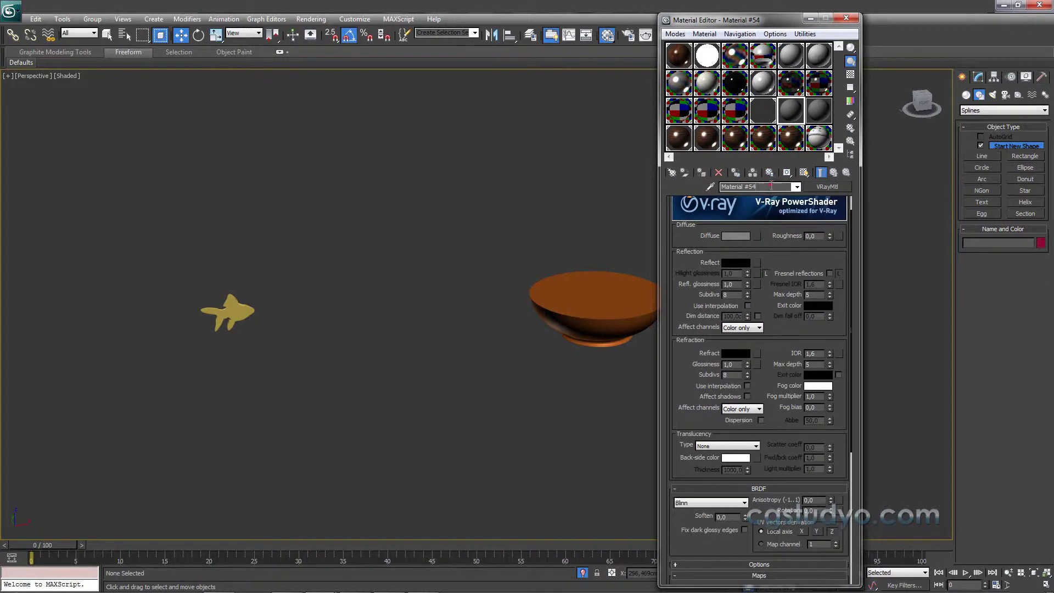
pyautogui.write('tas')
pyautogui.click(219, 586)
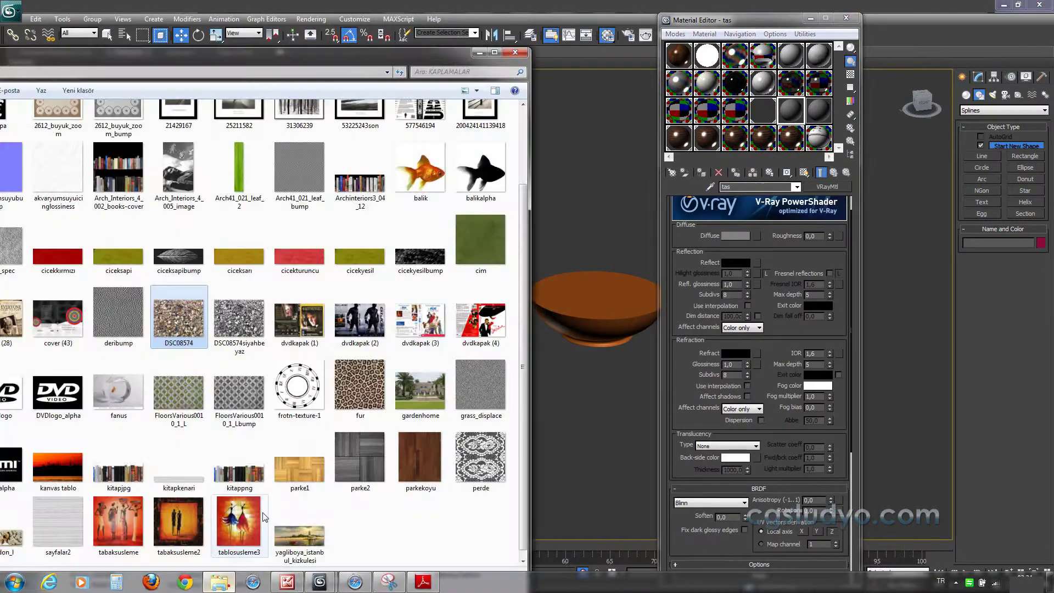
pyautogui.moveTo(321, 62); pyautogui.dragTo(400, 51)
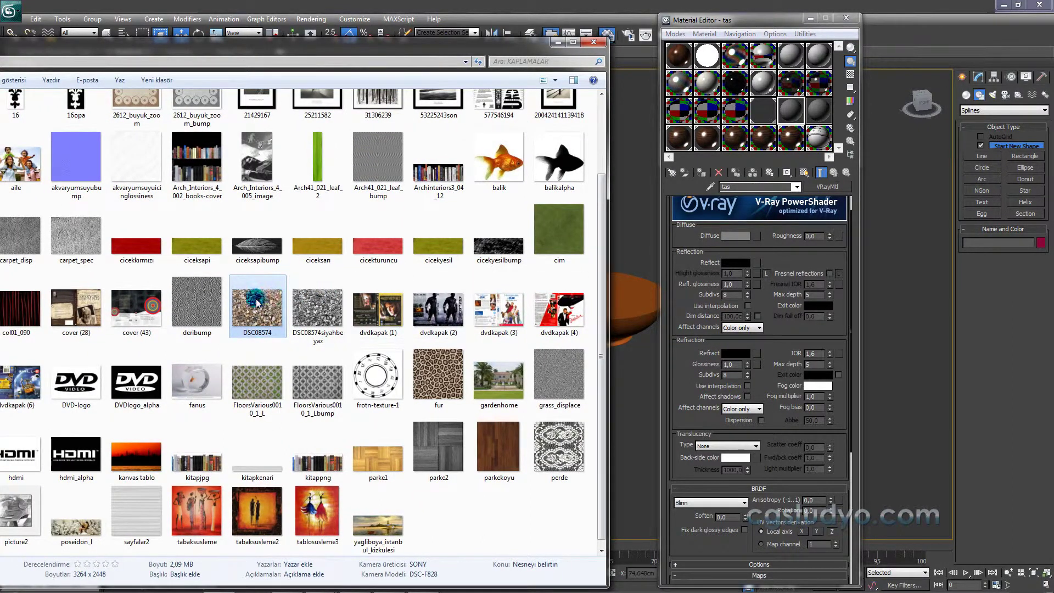
pyautogui.moveTo(664, 242); pyautogui.dragTo(758, 240)
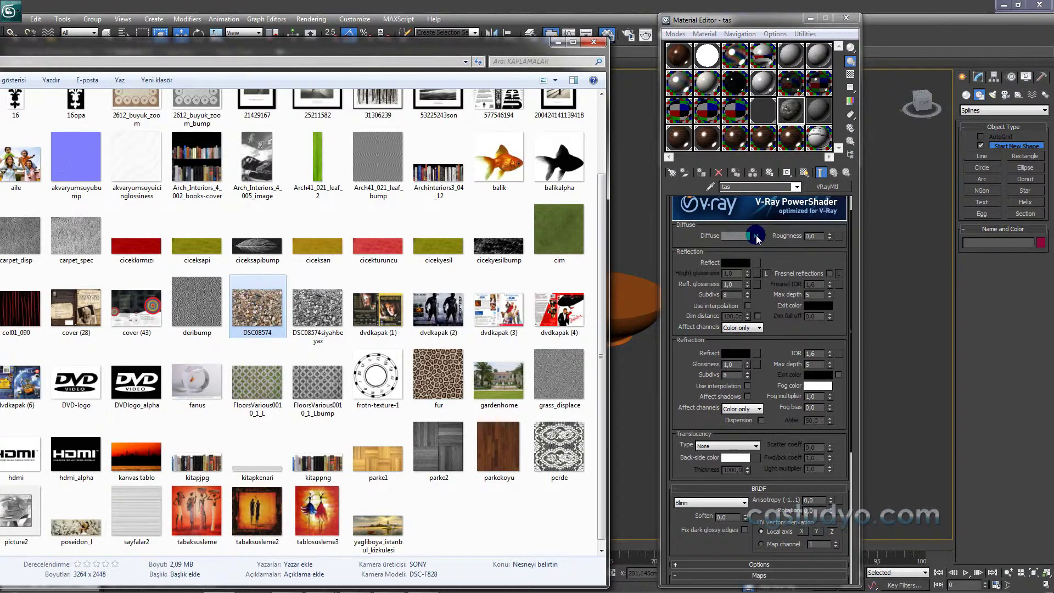
pyautogui.moveTo(850, 317); pyautogui.dragTo(860, 473)
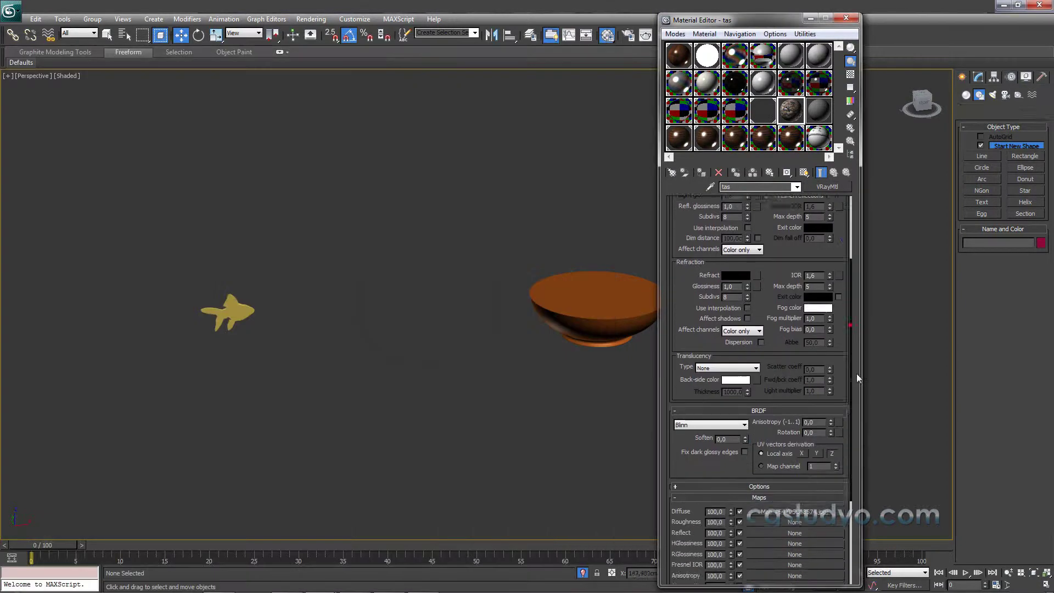
pyautogui.click(219, 582)
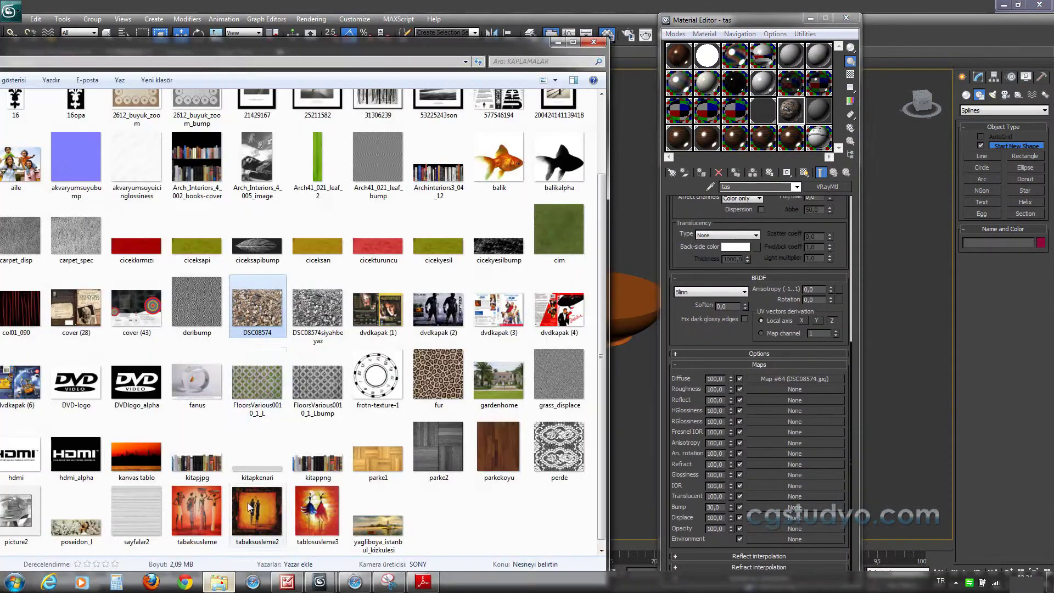
pyautogui.moveTo(318, 308)
pyautogui.mouseDown()
pyautogui.moveTo(753, 448)
pyautogui.moveTo(779, 510)
pyautogui.mouseUp()
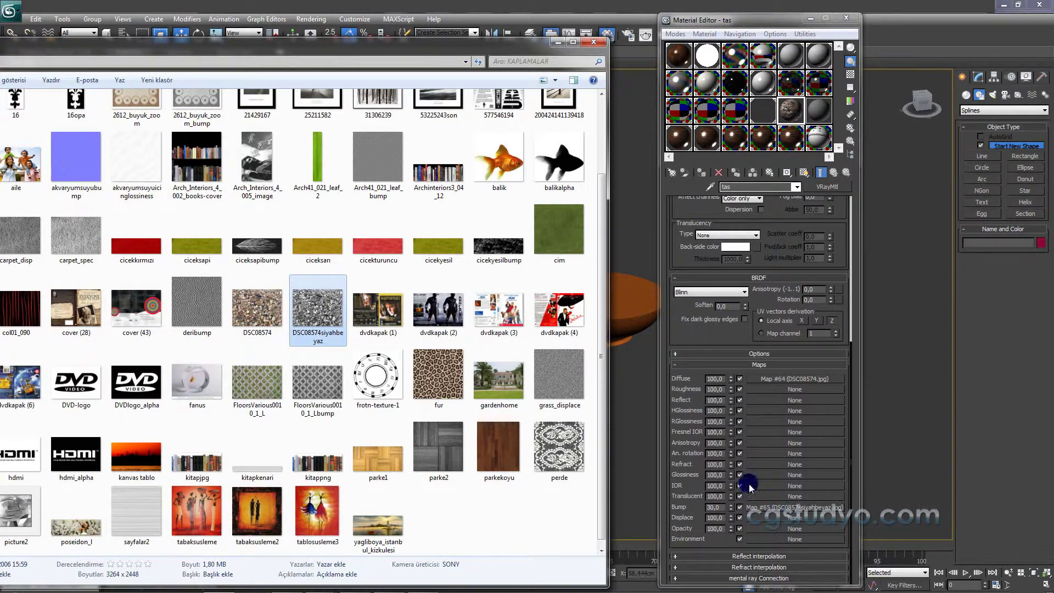
pyautogui.click(558, 43)
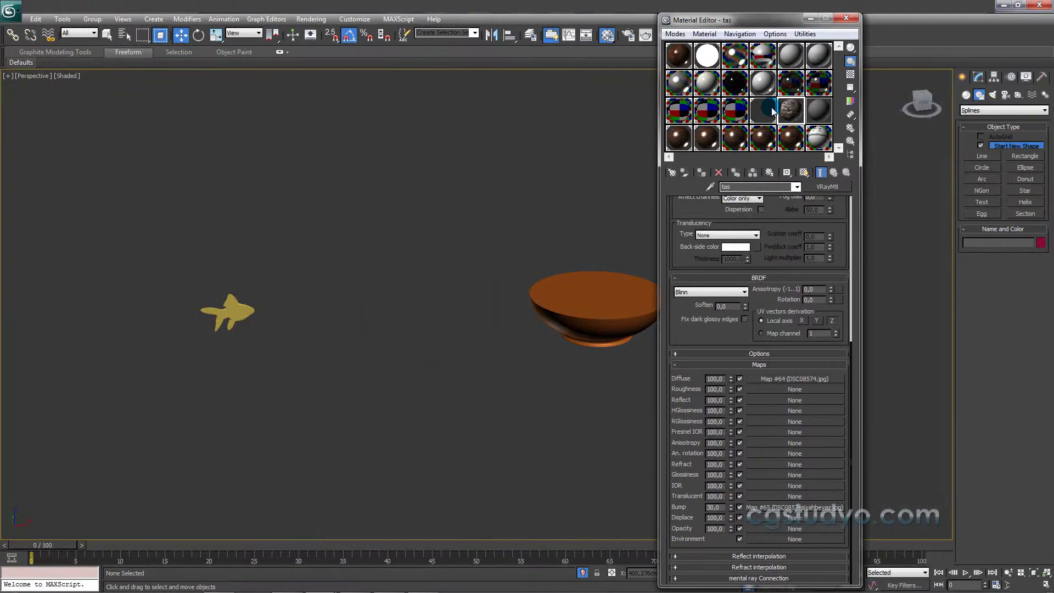
# - Set the tas Reflect colour and 0,8 reflection glossiness, checking the large preview
pyautogui.doubleClick(783, 113)
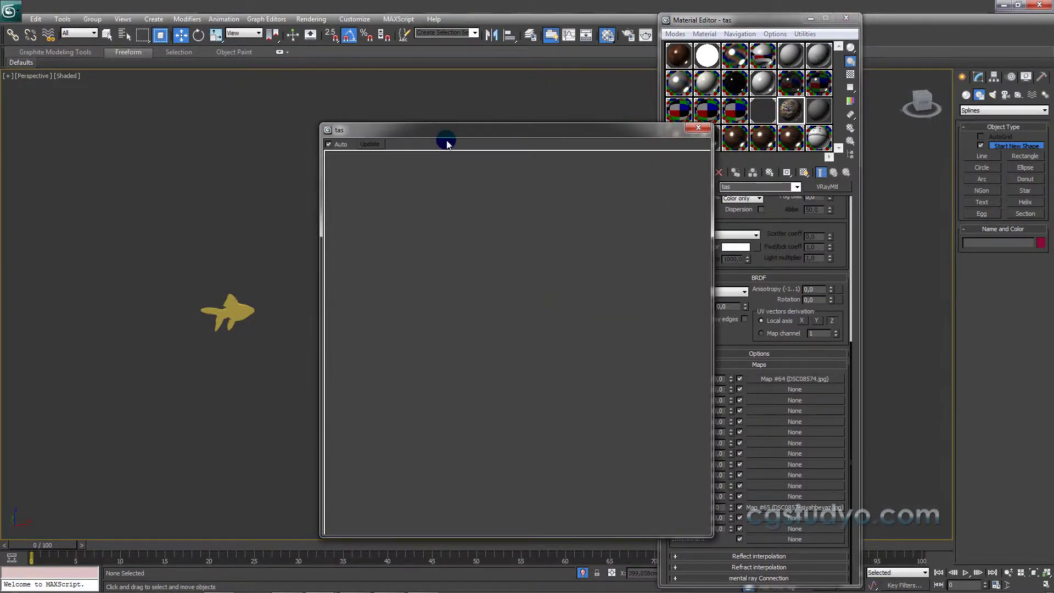
pyautogui.click(698, 127)
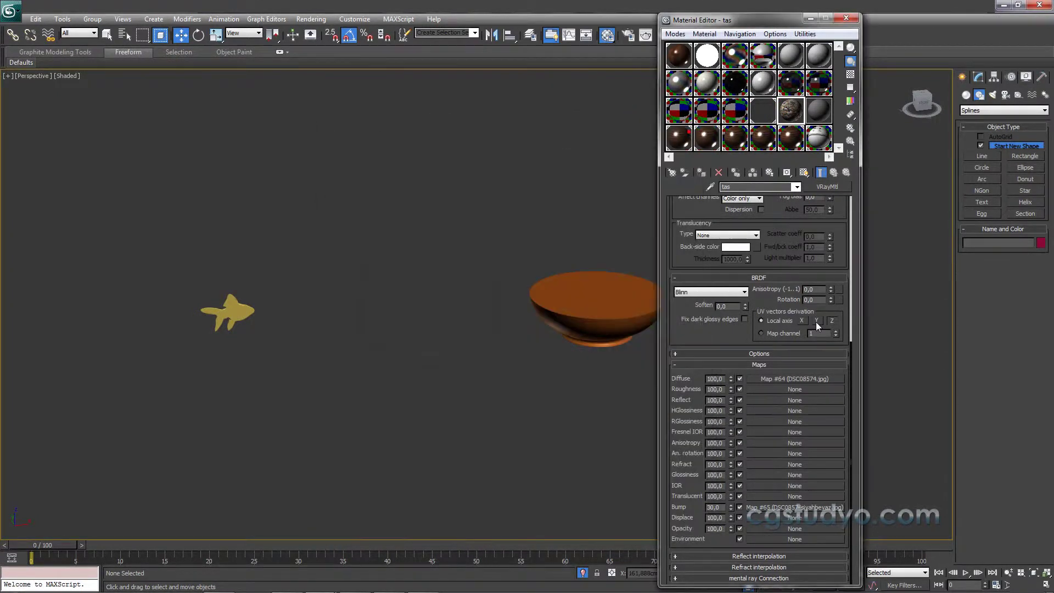
pyautogui.moveTo(851, 428); pyautogui.dragTo(868, 246)
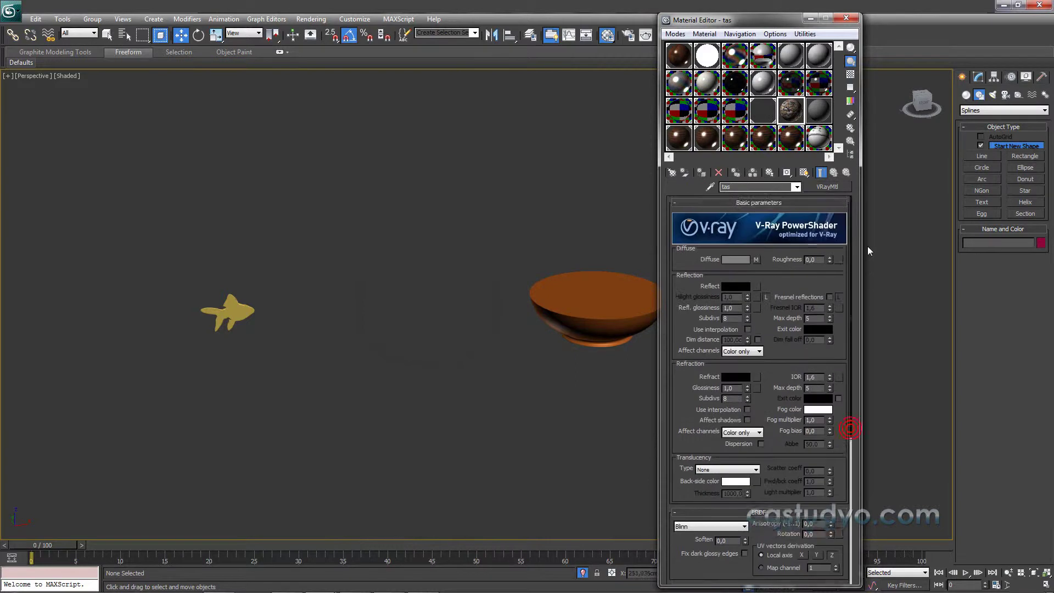
pyautogui.click(740, 279)
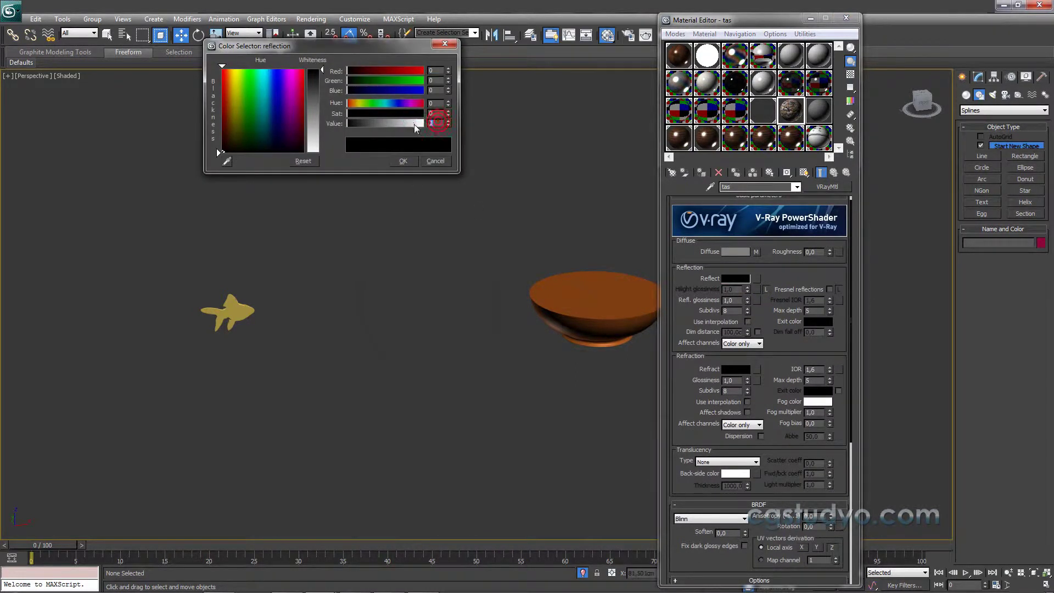
pyautogui.click(403, 161)
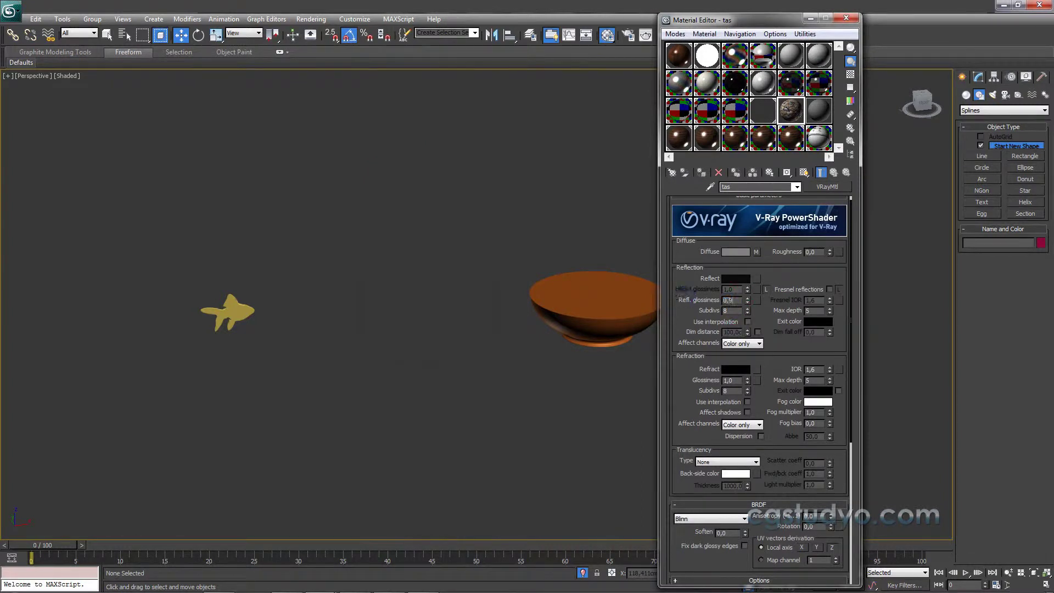
pyautogui.doubleClick(791, 146)
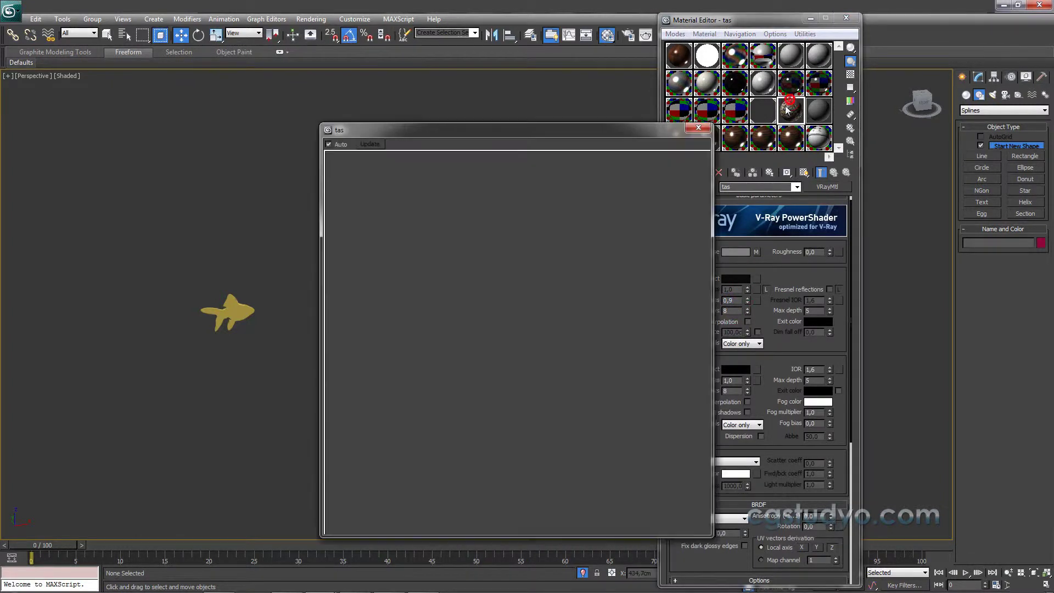
pyautogui.click(698, 130)
pyautogui.write('0,8')
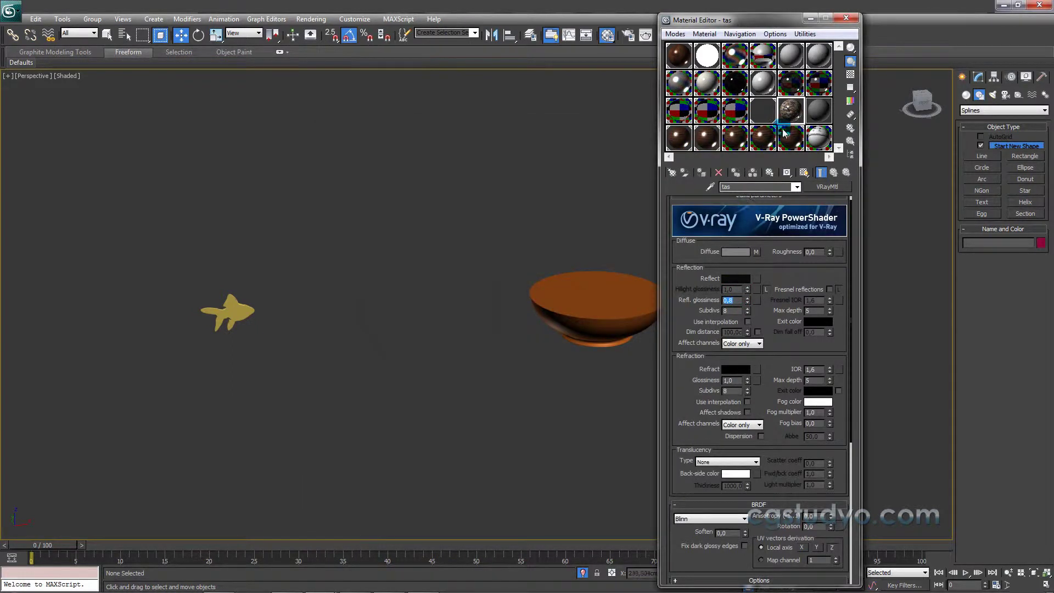
pyautogui.doubleClick(790, 113)
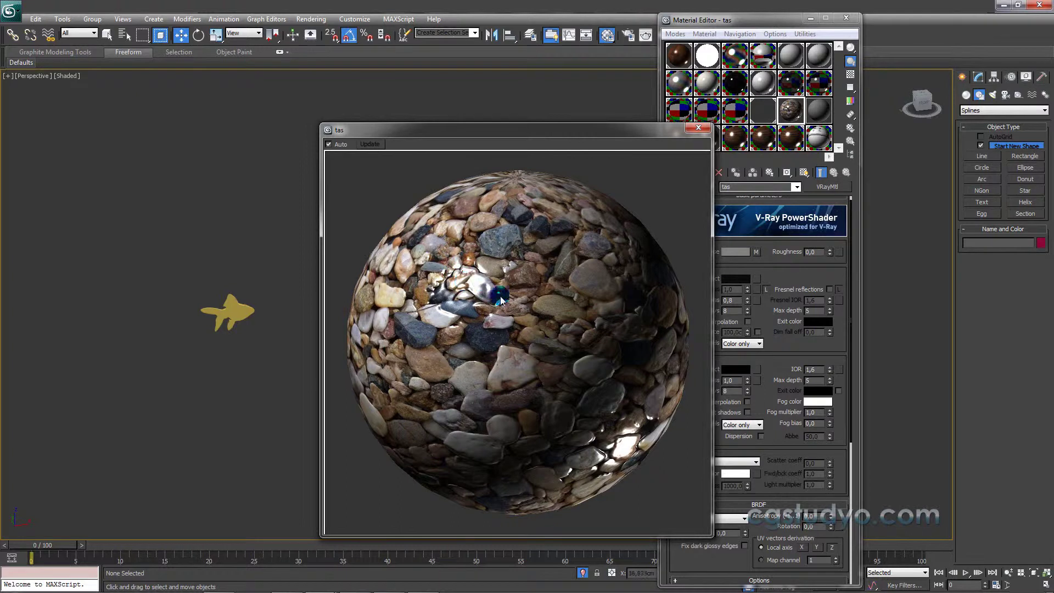
pyautogui.click(697, 129)
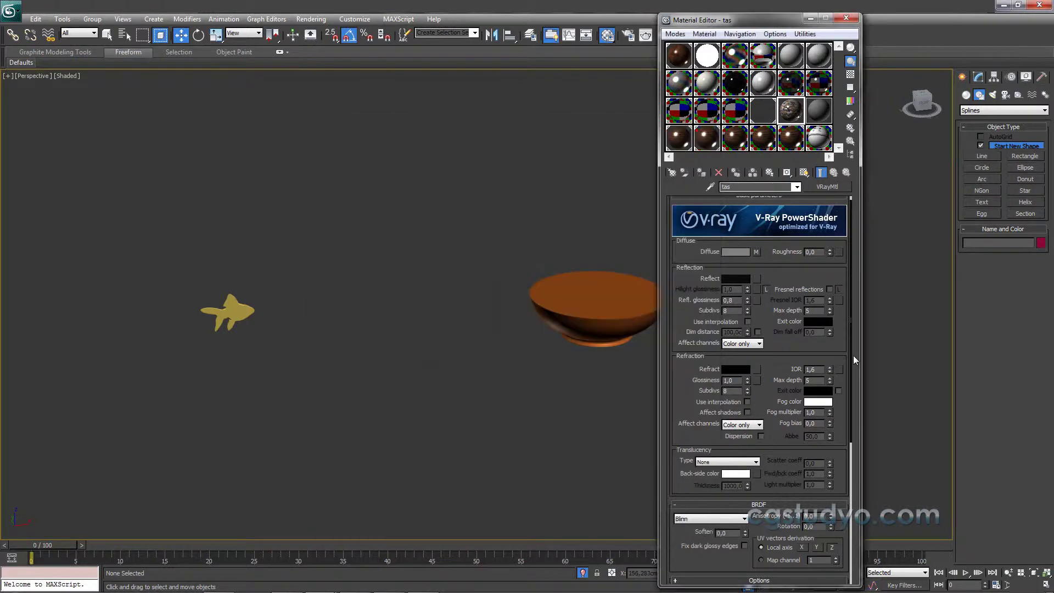
pyautogui.scroll(-5, 852, 370)
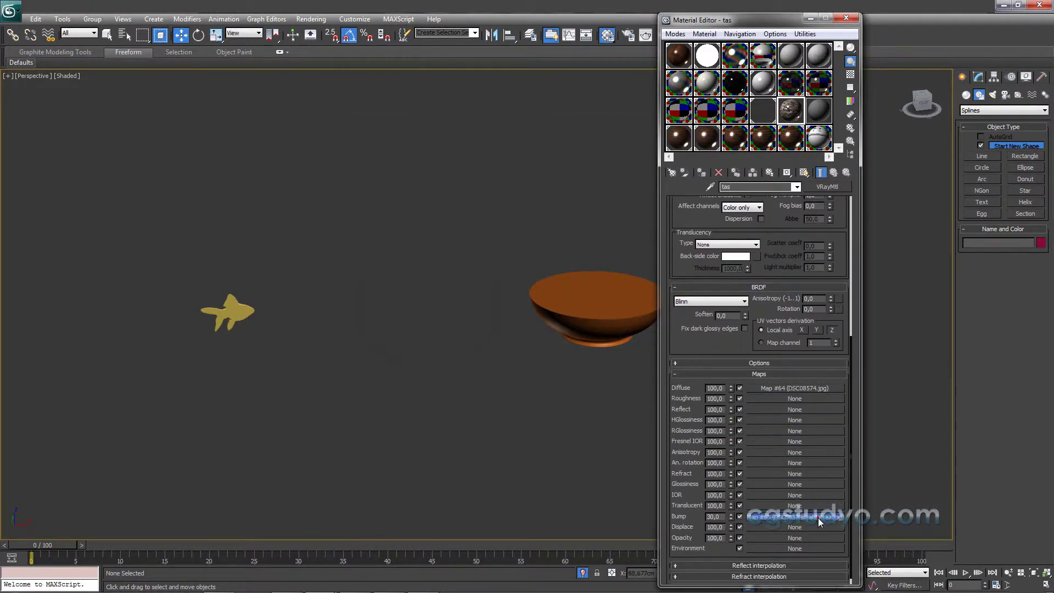
# - Reuse the DSC08574siyahbeyaz bump image as the displacement map with amount 2
pyautogui.moveTo(817, 521); pyautogui.dragTo(817, 529)
pyautogui.click(737, 332)
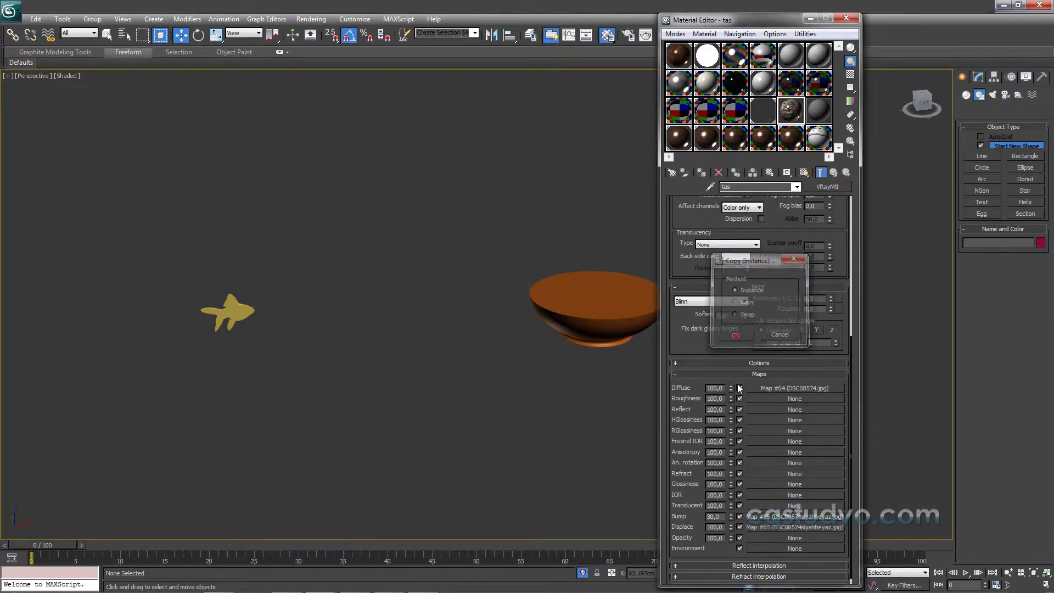
pyautogui.write('2')
pyautogui.press('Return')
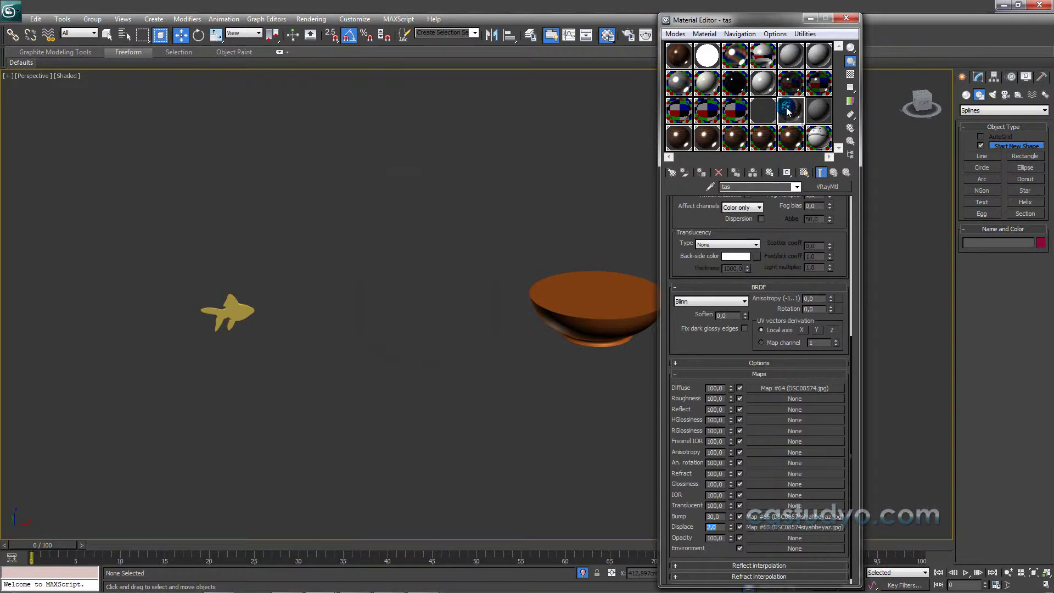
pyautogui.doubleClick(788, 112)
pyautogui.moveTo(651, 126); pyautogui.dragTo(510, 105)
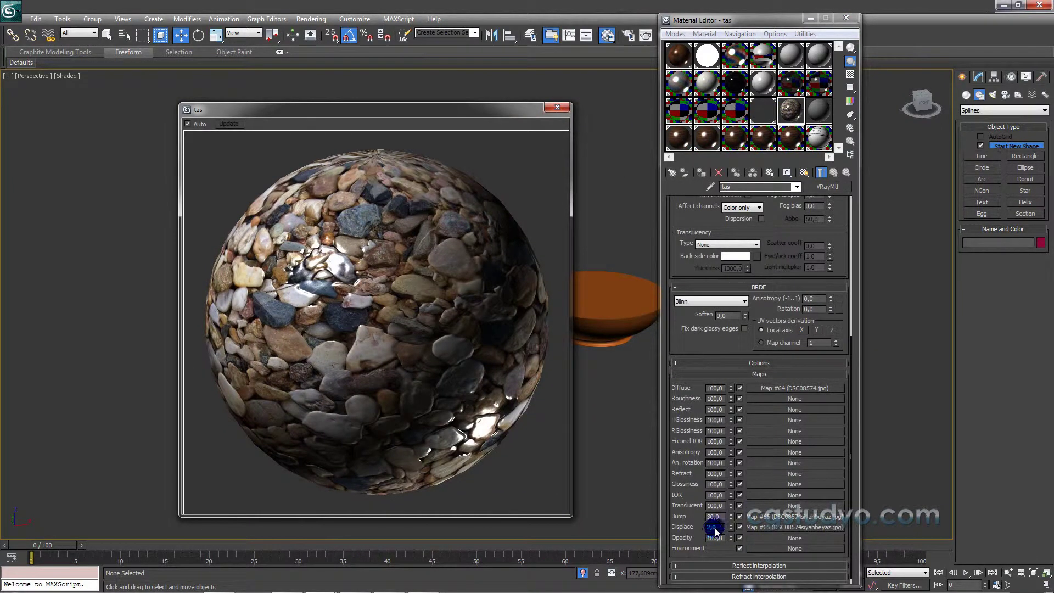
pyautogui.click(323, 262)
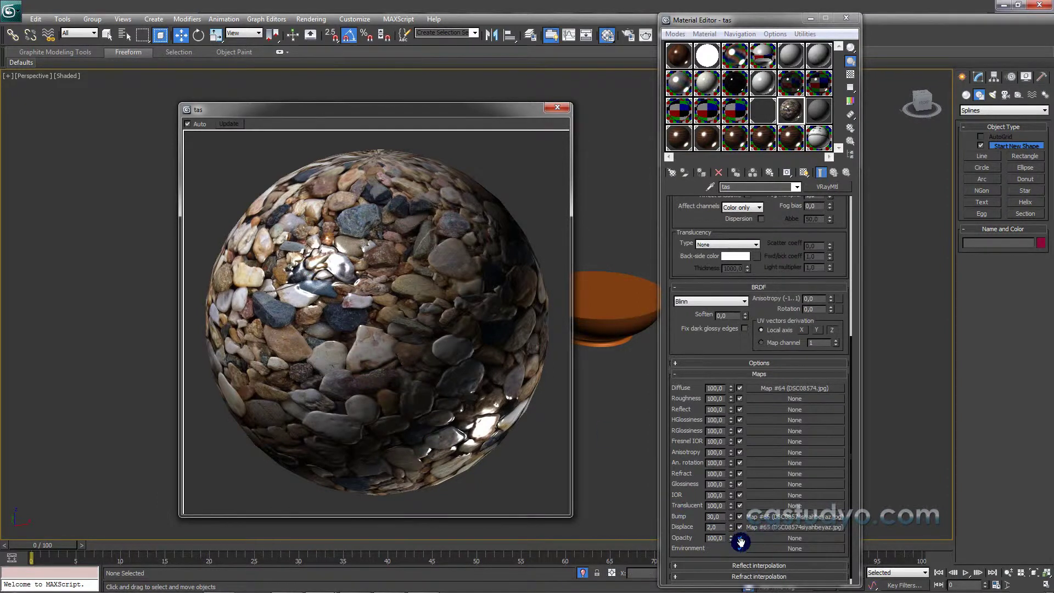
# - Set displacement to 3 and view the greyscale displacement image before returning to tas
pyautogui.click(718, 526)
pyautogui.write('5')
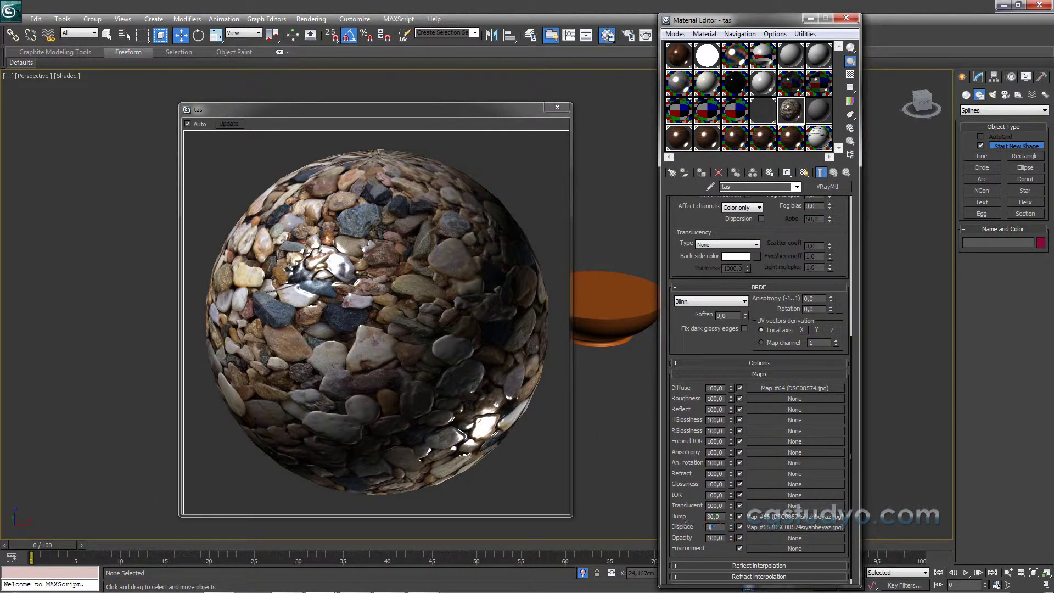
pyautogui.click(486, 411)
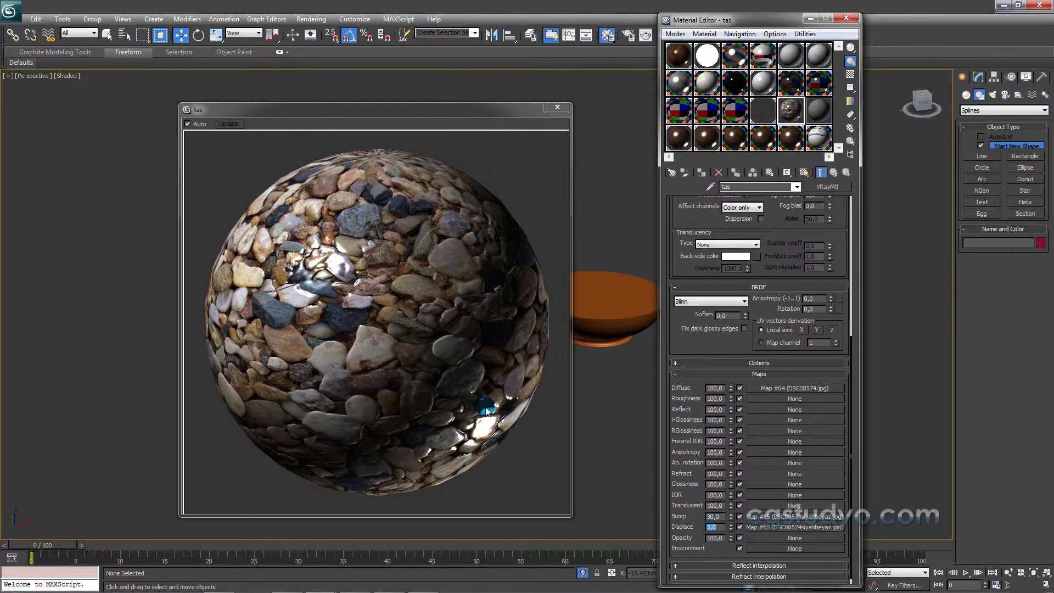
pyautogui.click(792, 526)
pyautogui.click(815, 364)
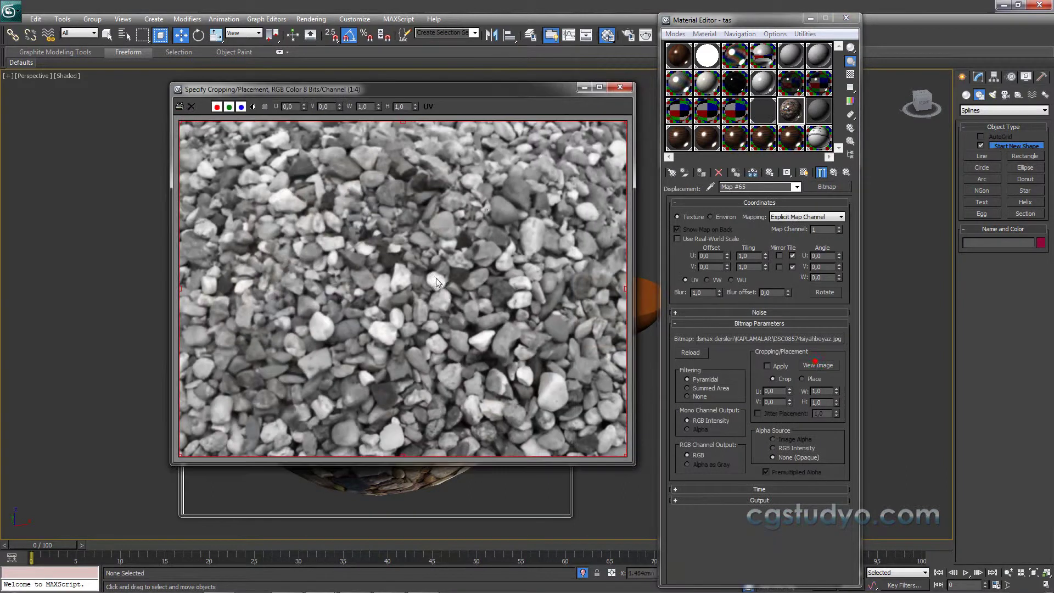
pyautogui.click(620, 86)
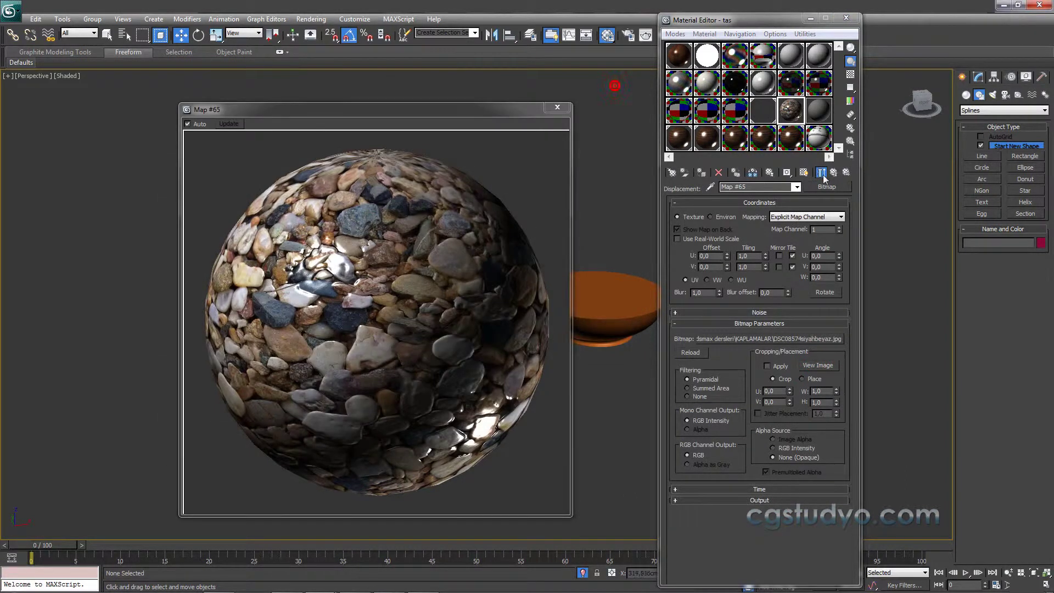
pyautogui.click(835, 180)
# - Raise the tas displacement amount, trying 4 and then 10
pyautogui.click(716, 528)
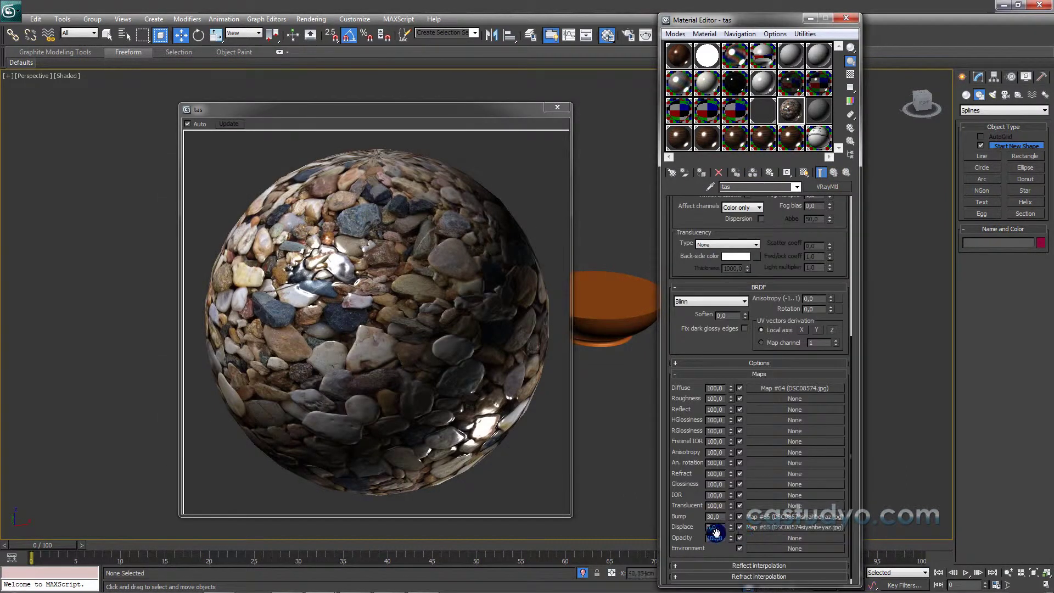
pyautogui.write('4')
pyautogui.press('Return')
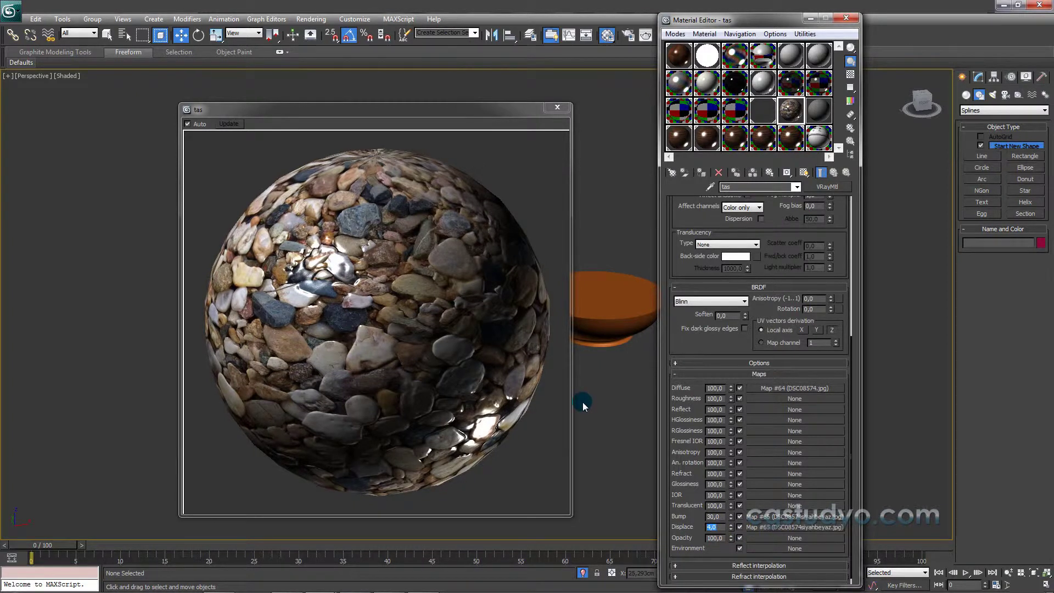
pyautogui.write('10')
pyautogui.press('Return')
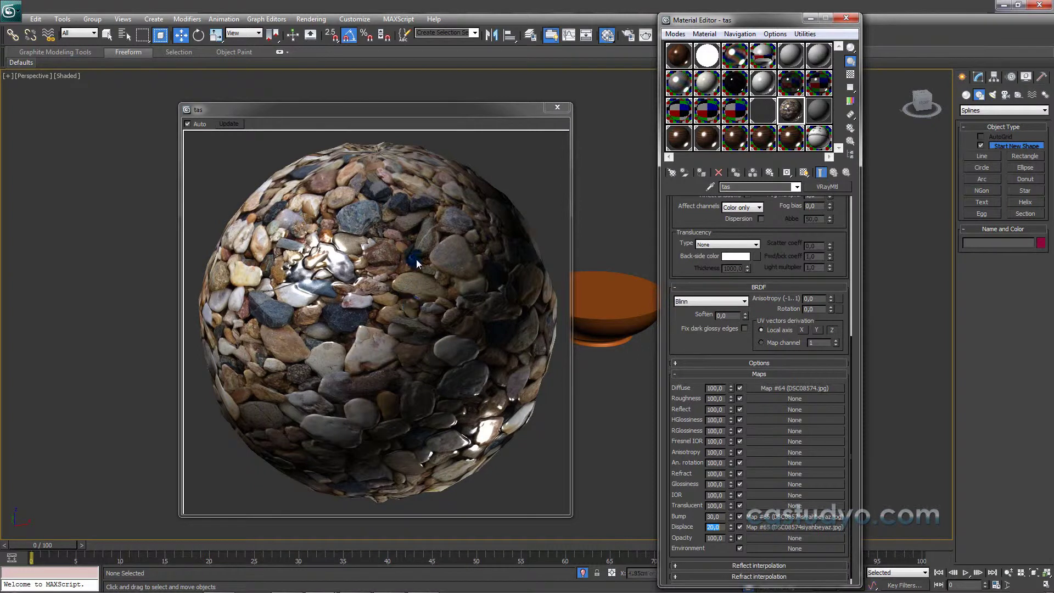
# - Increase the bump amount to 150 and close the material preview render
pyautogui.click(717, 517)
pyautogui.click(695, 519)
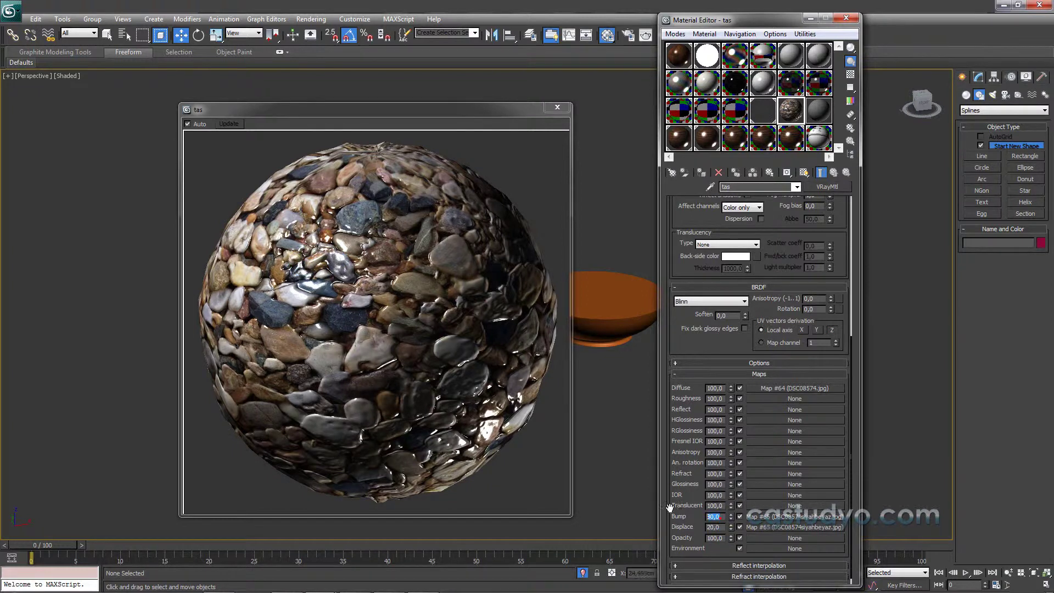
pyautogui.write('200')
pyautogui.click(742, 538)
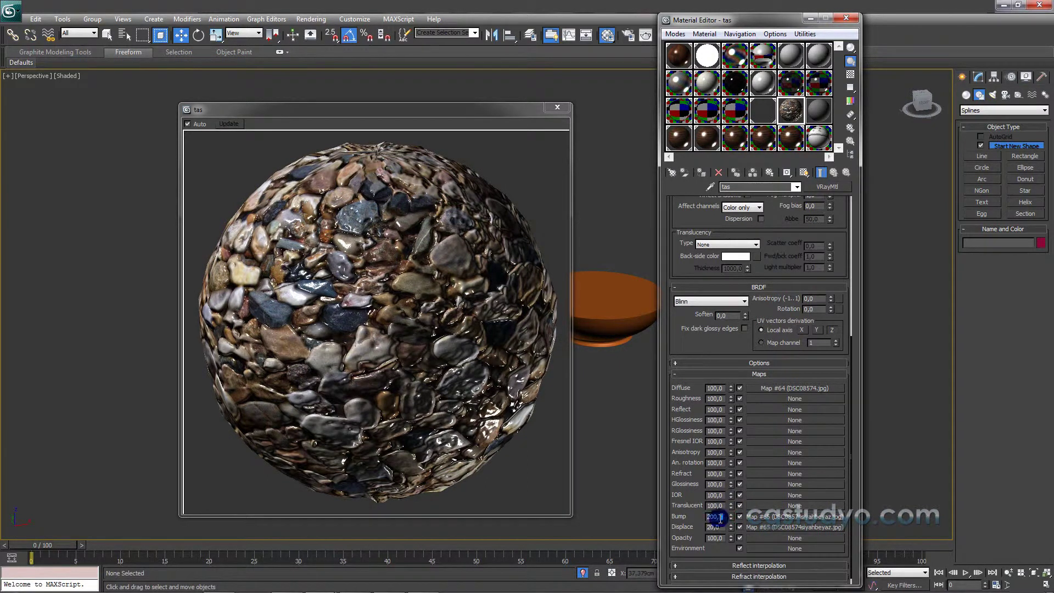
pyautogui.write('15')
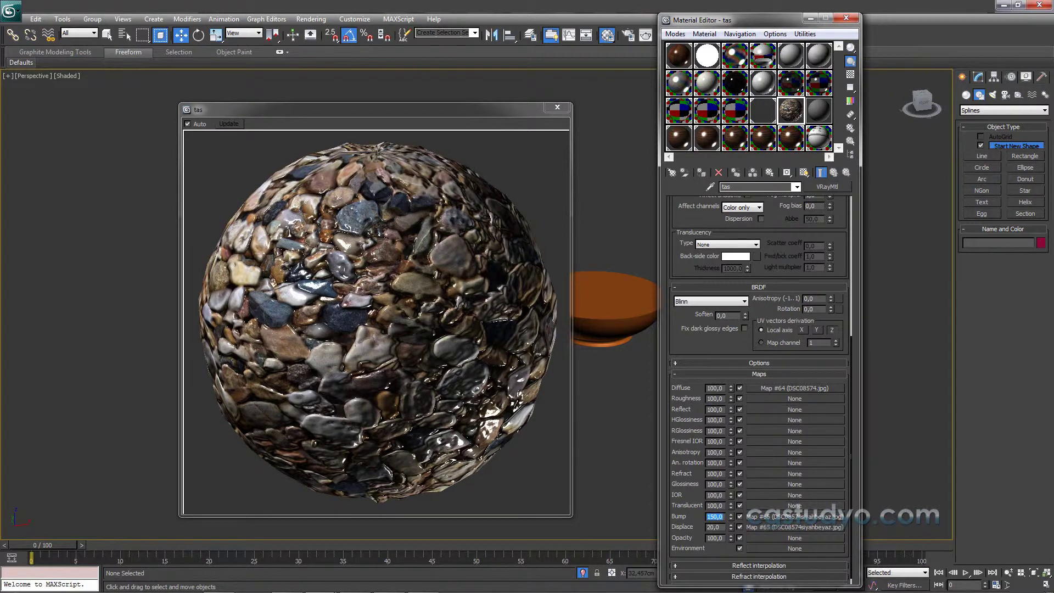
pyautogui.click(725, 514)
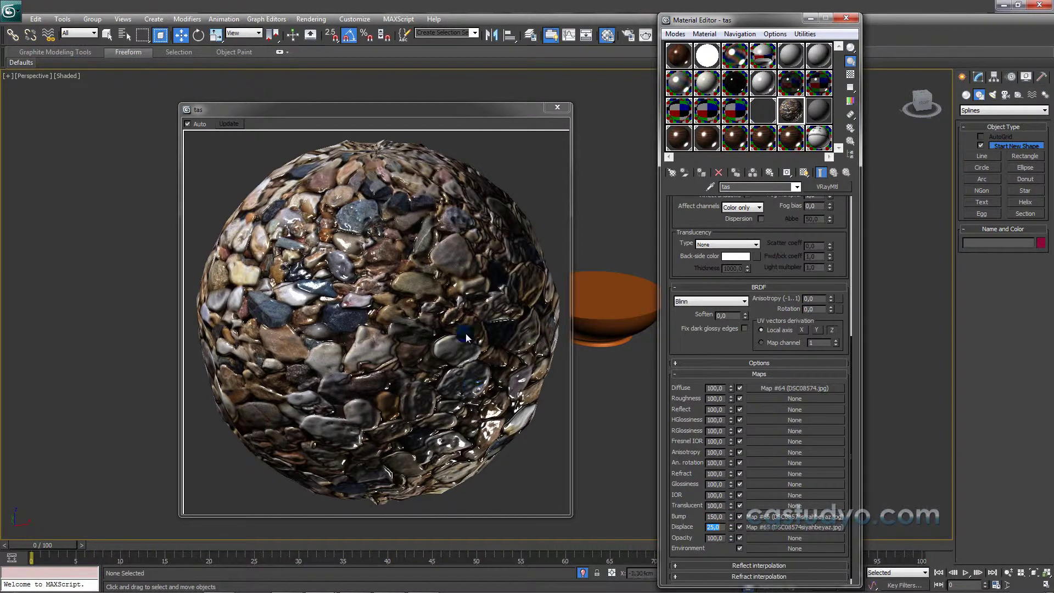
pyautogui.click(560, 107)
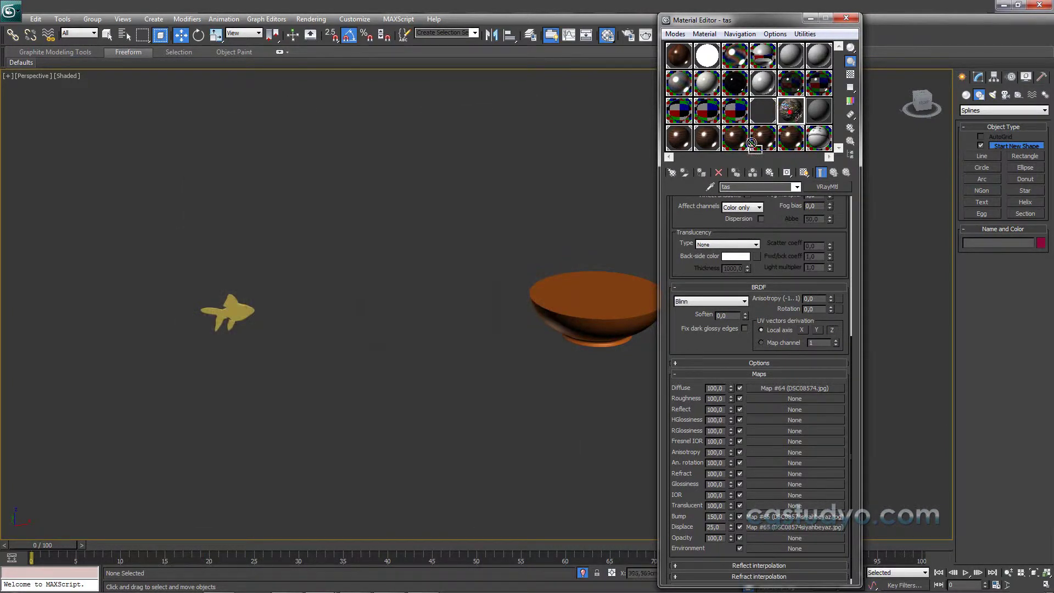
# - Apply the tas material to the bowl, show it in the viewport, and select the bowl
pyautogui.moveTo(752, 142); pyautogui.dragTo(612, 302)
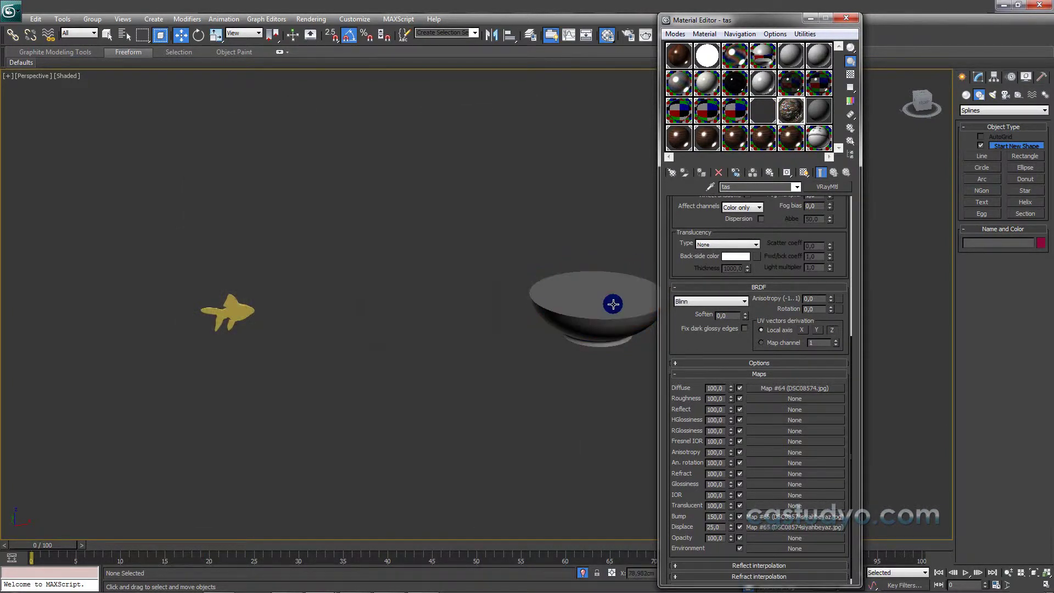
pyautogui.click(801, 175)
pyautogui.click(616, 308)
pyautogui.click(616, 308)
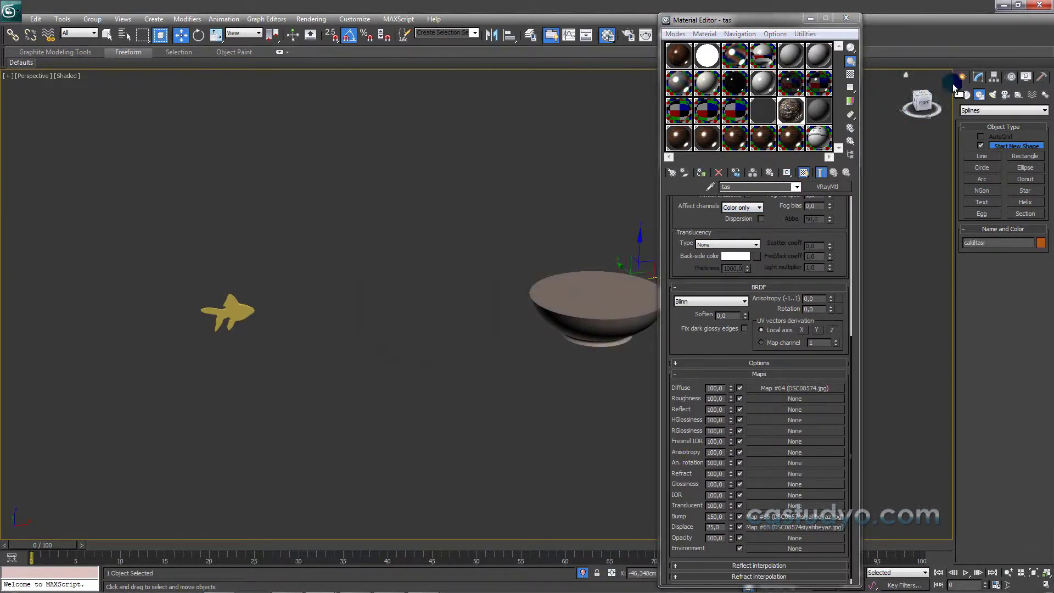
# - Add a UVW Map modifier to the bowl, trying Box then Spherical mapping
pyautogui.click(980, 76)
pyautogui.click(1043, 108)
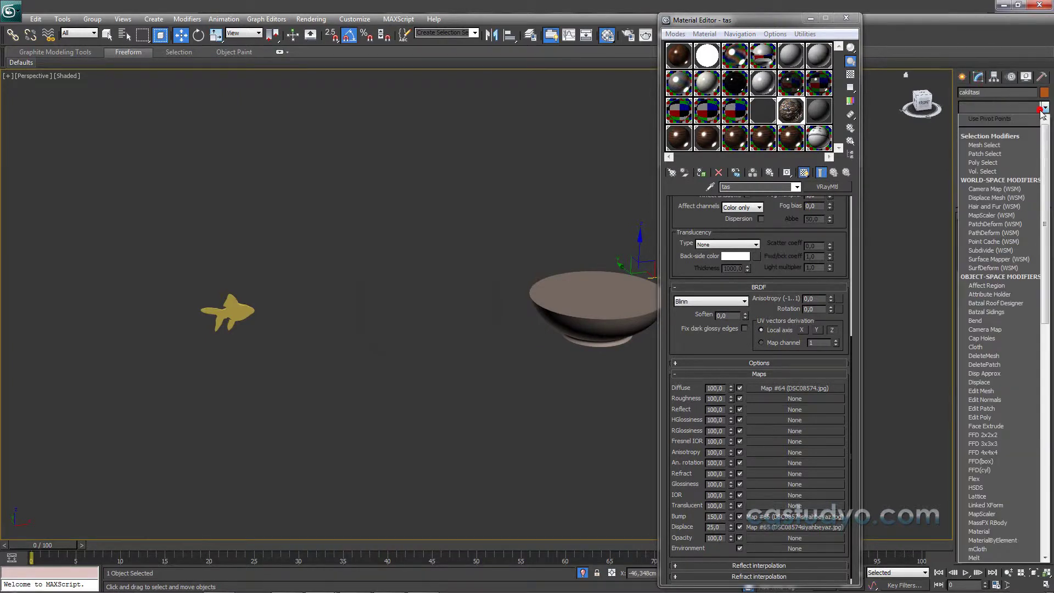
pyautogui.write('uvw')
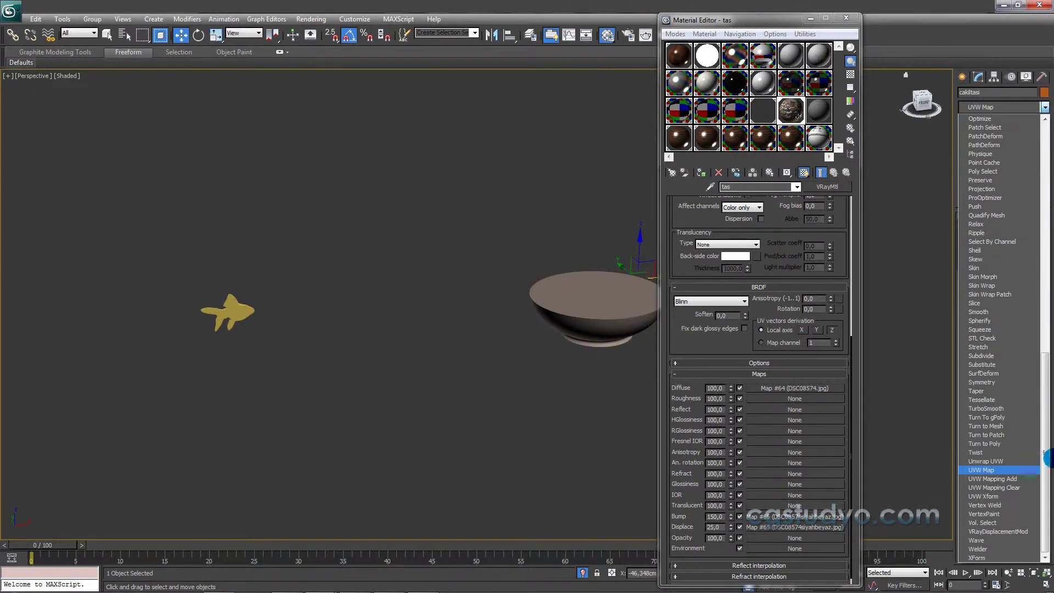
pyautogui.click(980, 469)
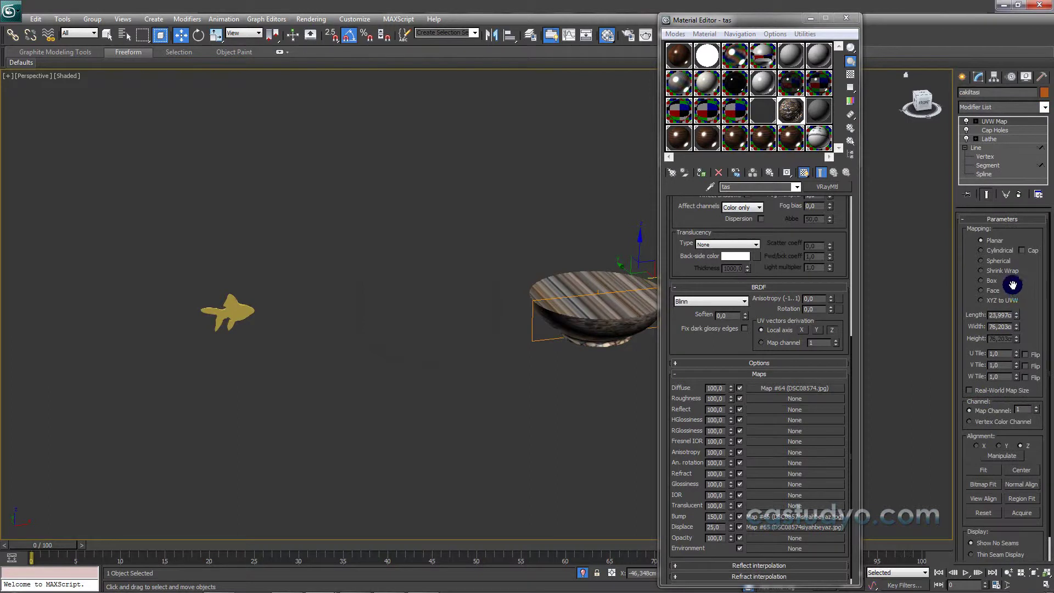
pyautogui.click(980, 280)
pyautogui.press('z')
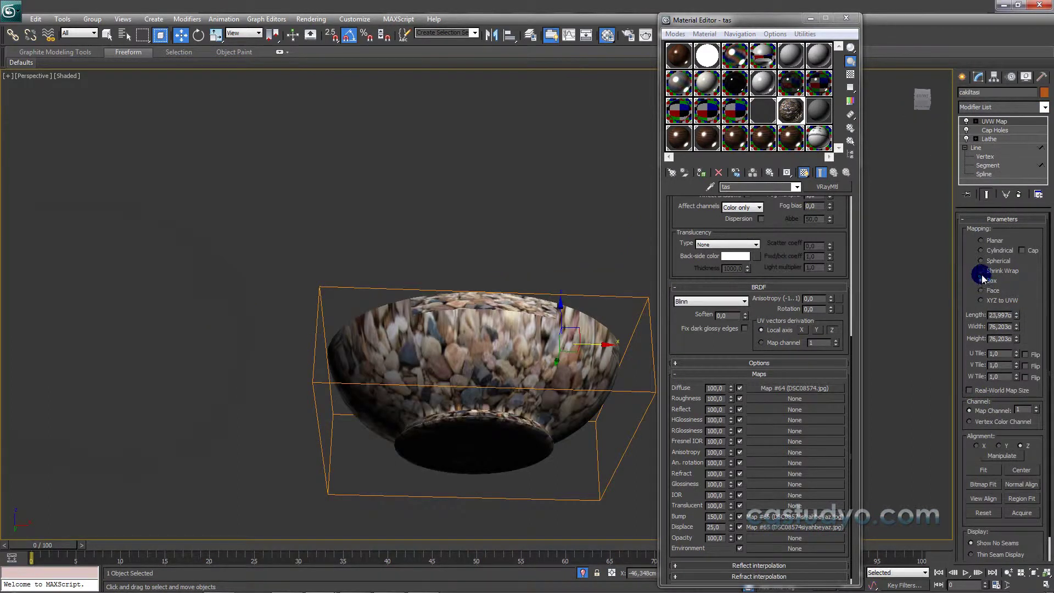
pyautogui.click(981, 261)
# - Compare Cylindrical and Box mapping on the bowl, settling on Box
pyautogui.moveTo(428, 405)
pyautogui.keyDown('alt'); pyautogui.mouseDown(button='middle')
pyautogui.moveTo(427, 468)
pyautogui.moveTo(388, 405)
pyautogui.mouseUp(button='middle'); pyautogui.keyUp('alt')
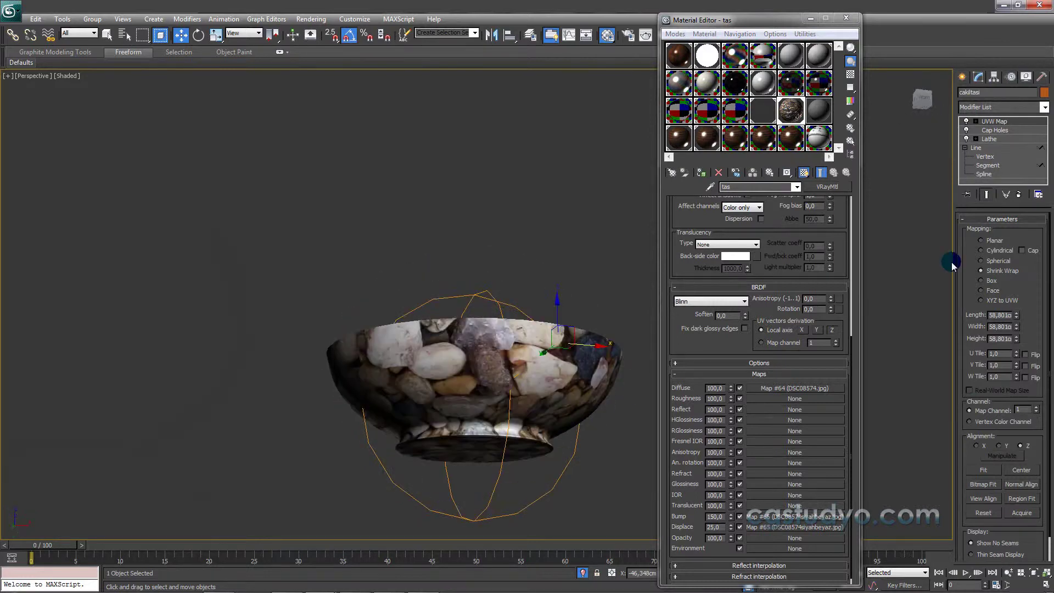
pyautogui.click(1000, 253)
pyautogui.keyDown('alt'); pyautogui.moveTo(958, 264); pyautogui.dragTo(941, 302, button='middle'); pyautogui.keyUp('alt')
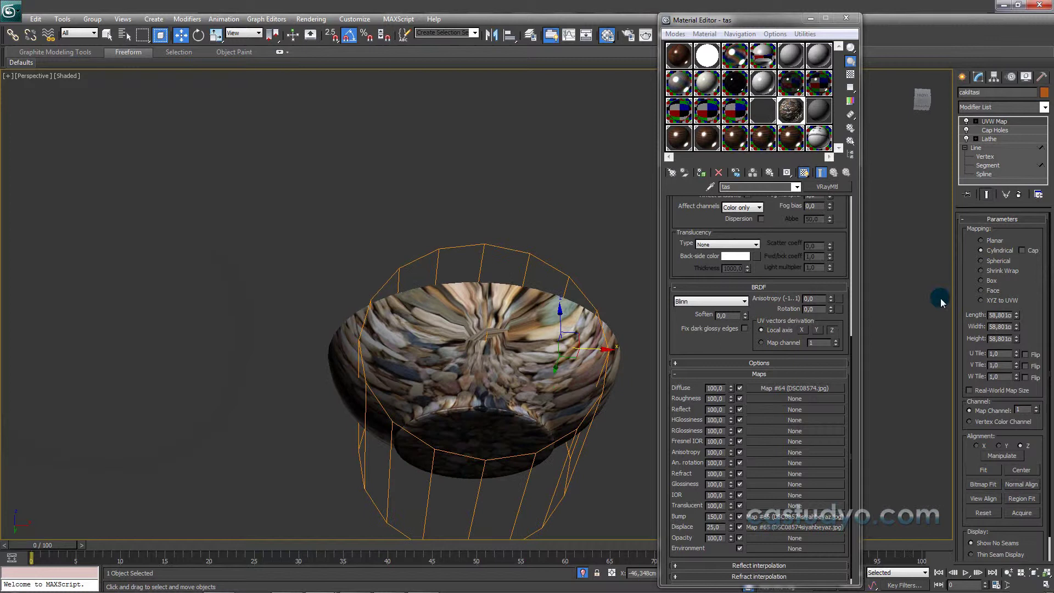
pyautogui.keyDown('alt'); pyautogui.moveTo(384, 400); pyautogui.dragTo(389, 429, button='middle'); pyautogui.keyUp('alt')
pyautogui.click(981, 281)
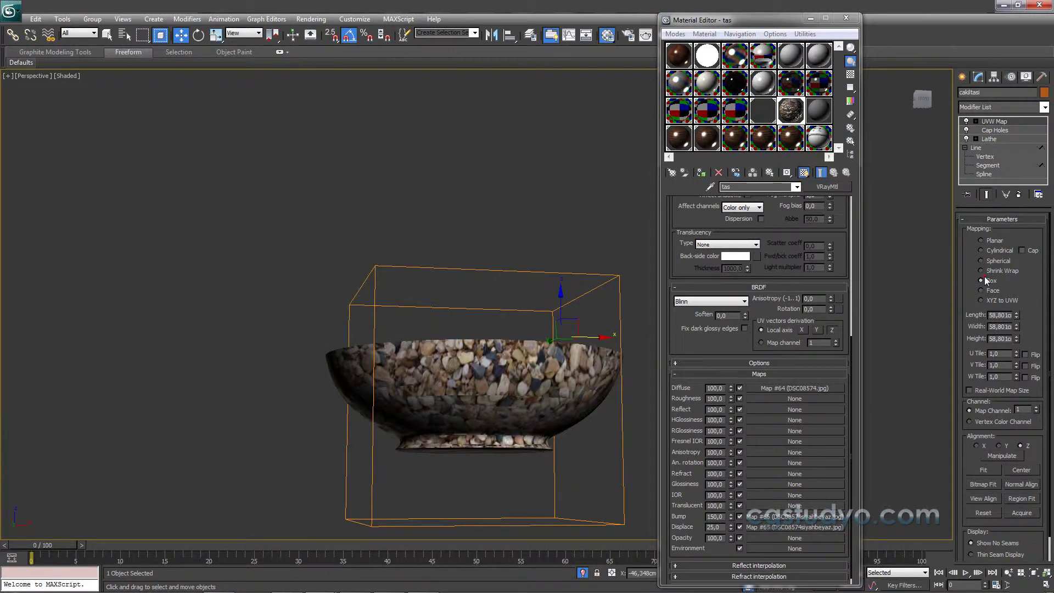
pyautogui.moveTo(412, 395)
pyautogui.keyDown('alt'); pyautogui.mouseDown(button='middle')
pyautogui.moveTo(410, 415)
pyautogui.moveTo(361, 381)
pyautogui.mouseUp(button='middle'); pyautogui.keyUp('alt')
# - Uniformly scale down the UVW Map gizmo so the pebbles tile smaller
pyautogui.click(216, 35)
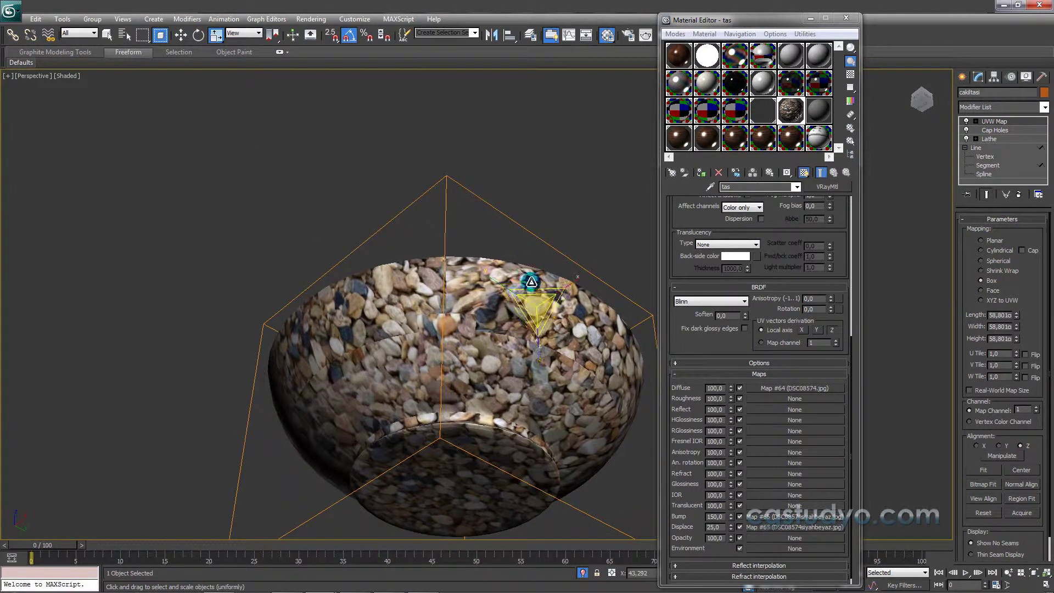
pyautogui.click(976, 121)
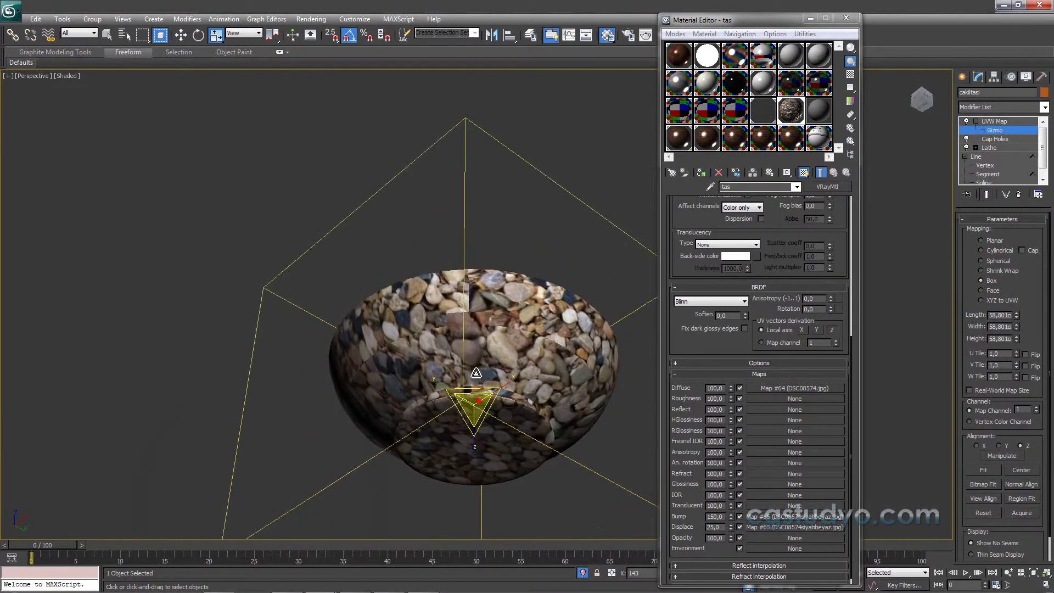
pyautogui.moveTo(479, 400)
pyautogui.mouseDown()
pyautogui.moveTo(437, 464)
pyautogui.moveTo(452, 388)
pyautogui.mouseUp()
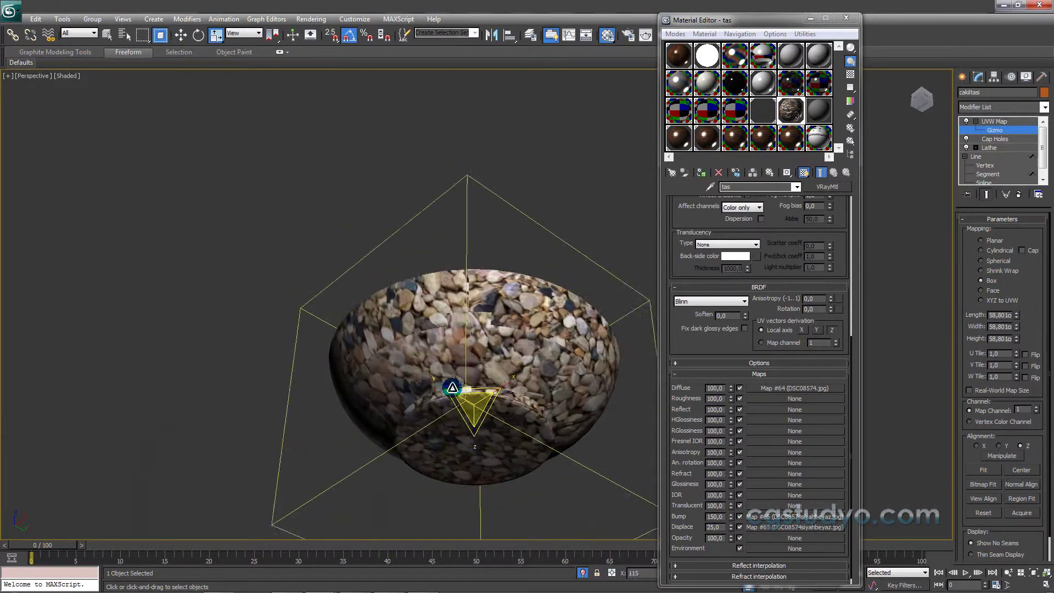
pyautogui.moveTo(467, 410)
pyautogui.keyDown('alt'); pyautogui.mouseDown(button='middle')
pyautogui.moveTo(71, 223)
pyautogui.moveTo(277, 440)
pyautogui.moveTo(439, 412)
pyautogui.mouseUp(button='middle'); pyautogui.keyUp('alt')
# - Enlarge the UVW Map gizmo and stretch it taller, checking the bowl from several angles
pyautogui.moveTo(469, 393); pyautogui.dragTo(441, 292)
pyautogui.moveTo(445, 307)
pyautogui.keyDown('alt'); pyautogui.mouseDown(button='middle')
pyautogui.moveTo(391, 312)
pyautogui.moveTo(348, 439)
pyautogui.moveTo(381, 275)
pyautogui.moveTo(374, 255)
pyautogui.moveTo(459, 289)
pyautogui.moveTo(448, 398)
pyautogui.moveTo(589, 527)
pyautogui.moveTo(506, 412)
pyautogui.moveTo(499, 436)
pyautogui.moveTo(448, 377)
pyautogui.moveTo(421, 450)
pyautogui.moveTo(426, 478)
pyautogui.moveTo(464, 457)
pyautogui.moveTo(464, 313)
pyautogui.moveTo(475, 326)
pyautogui.moveTo(461, 308)
pyautogui.moveTo(501, 282)
pyautogui.mouseUp(button='middle'); pyautogui.keyUp('alt')
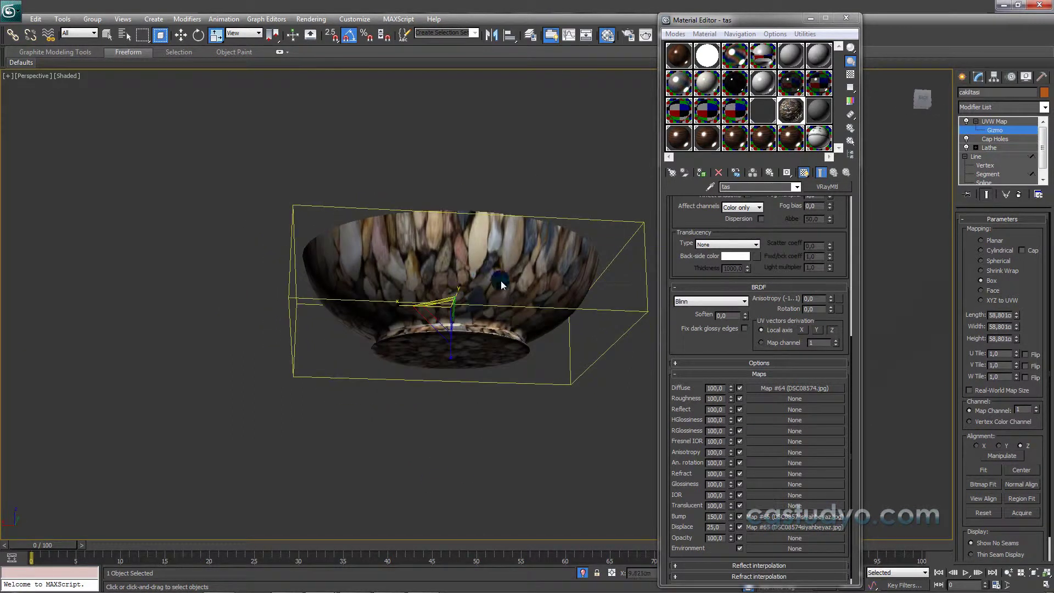
pyautogui.keyDown('alt'); pyautogui.moveTo(450, 353); pyautogui.dragTo(444, 333, button='middle'); pyautogui.keyUp('alt')
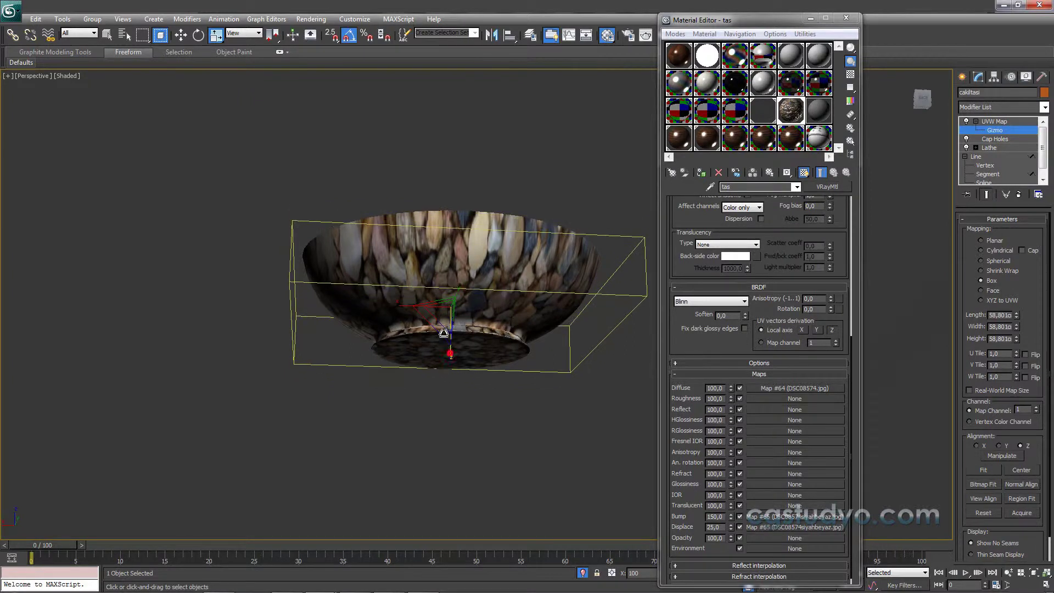
pyautogui.moveTo(451, 353)
pyautogui.mouseDown()
pyautogui.moveTo(502, 515)
pyautogui.moveTo(517, 122)
pyautogui.moveTo(517, 312)
pyautogui.moveTo(468, 99)
pyautogui.moveTo(454, 529)
pyautogui.moveTo(440, 443)
pyautogui.moveTo(466, 534)
pyautogui.moveTo(584, 365)
pyautogui.mouseUp()
pyautogui.moveTo(584, 365)
pyautogui.keyDown('alt'); pyautogui.mouseDown(button='middle')
pyautogui.moveTo(382, 414)
pyautogui.moveTo(438, 495)
pyautogui.moveTo(442, 464)
pyautogui.mouseUp(button='middle'); pyautogui.keyUp('alt')
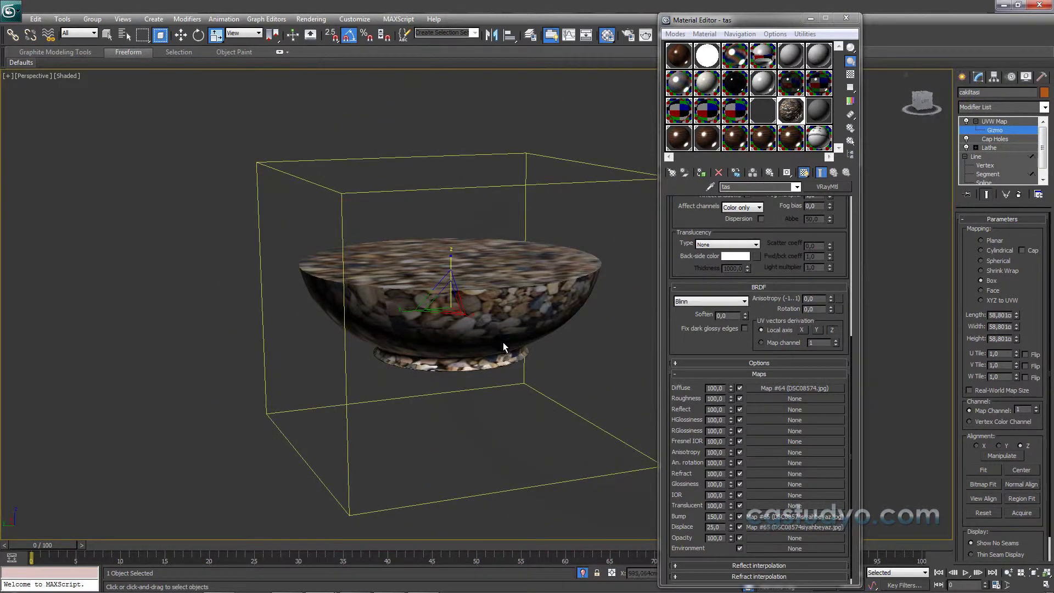
pyautogui.keyDown('alt'); pyautogui.moveTo(503, 342); pyautogui.dragTo(475, 325, button='middle'); pyautogui.keyUp('alt')
pyautogui.keyDown('alt'); pyautogui.moveTo(473, 371); pyautogui.dragTo(931, 308, button='middle'); pyautogui.keyUp('alt')
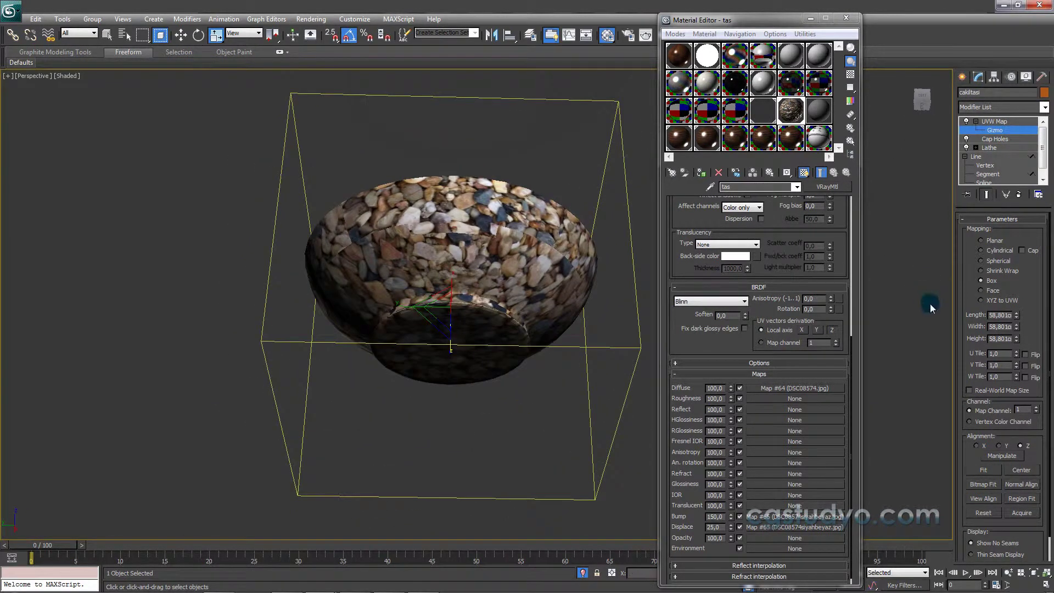
# - Compare Spherical and Shrink Wrap mapping on the bowl, then return it to Box
pyautogui.click(981, 259)
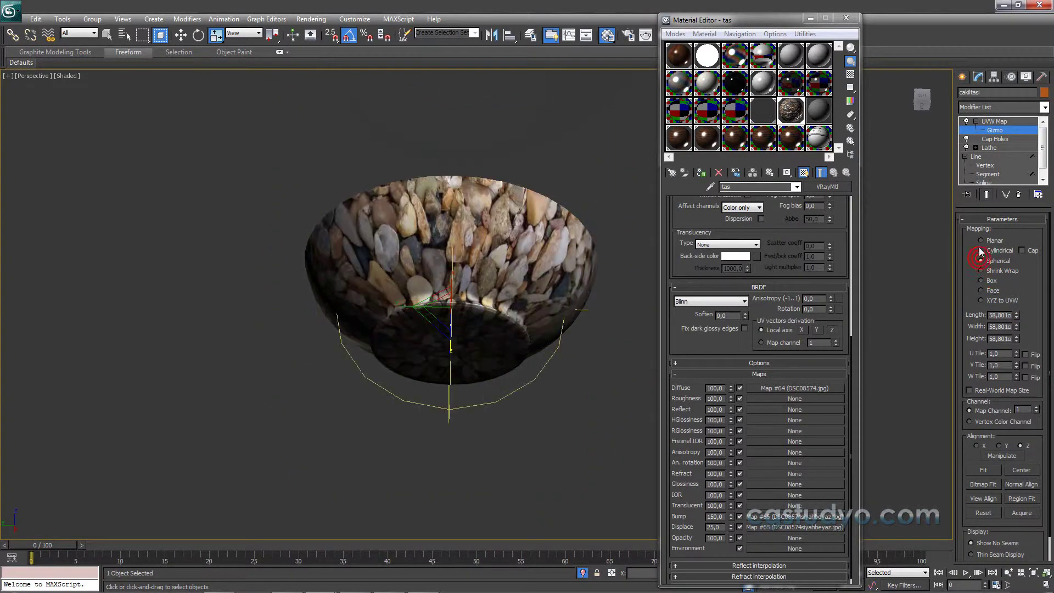
pyautogui.moveTo(404, 390)
pyautogui.keyDown('alt'); pyautogui.mouseDown(button='middle')
pyautogui.moveTo(389, 334)
pyautogui.moveTo(364, 395)
pyautogui.moveTo(411, 470)
pyautogui.moveTo(435, 466)
pyautogui.moveTo(405, 358)
pyautogui.moveTo(438, 375)
pyautogui.moveTo(395, 381)
pyautogui.moveTo(430, 343)
pyautogui.moveTo(454, 381)
pyautogui.moveTo(409, 405)
pyautogui.moveTo(336, 414)
pyautogui.moveTo(347, 416)
pyautogui.mouseUp(button='middle'); pyautogui.keyUp('alt')
pyautogui.click(981, 271)
pyautogui.moveTo(410, 353)
pyautogui.keyDown('alt'); pyautogui.mouseDown(button='middle')
pyautogui.moveTo(329, 349)
pyautogui.moveTo(216, 377)
pyautogui.moveTo(257, 424)
pyautogui.mouseUp(button='middle'); pyautogui.keyUp('alt')
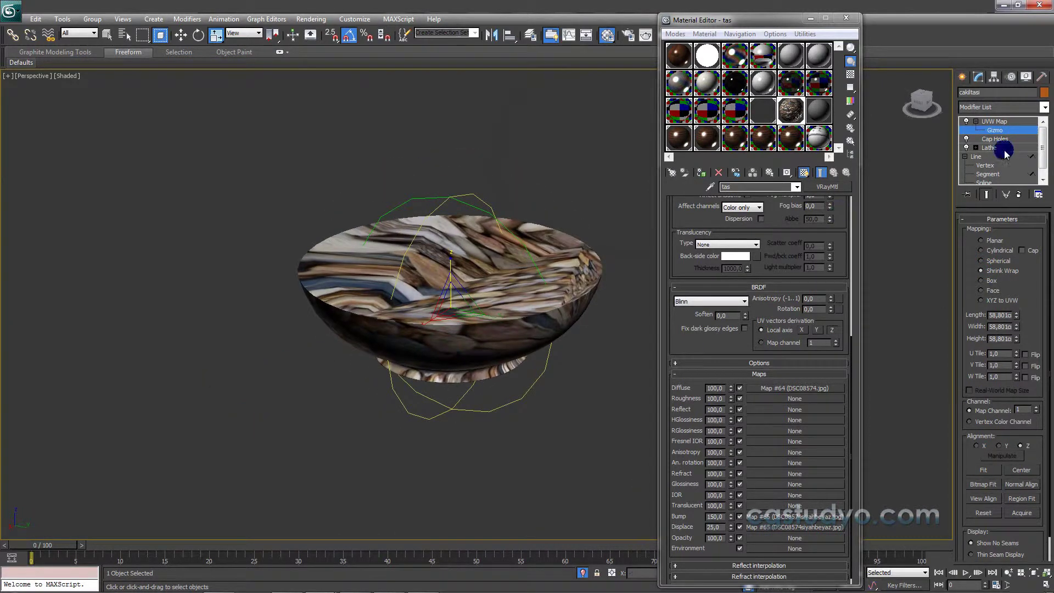
pyautogui.moveTo(447, 303)
pyautogui.keyDown('alt'); pyautogui.mouseDown(button='middle')
pyautogui.moveTo(464, 383)
pyautogui.moveTo(434, 330)
pyautogui.mouseUp(button='middle'); pyautogui.keyUp('alt')
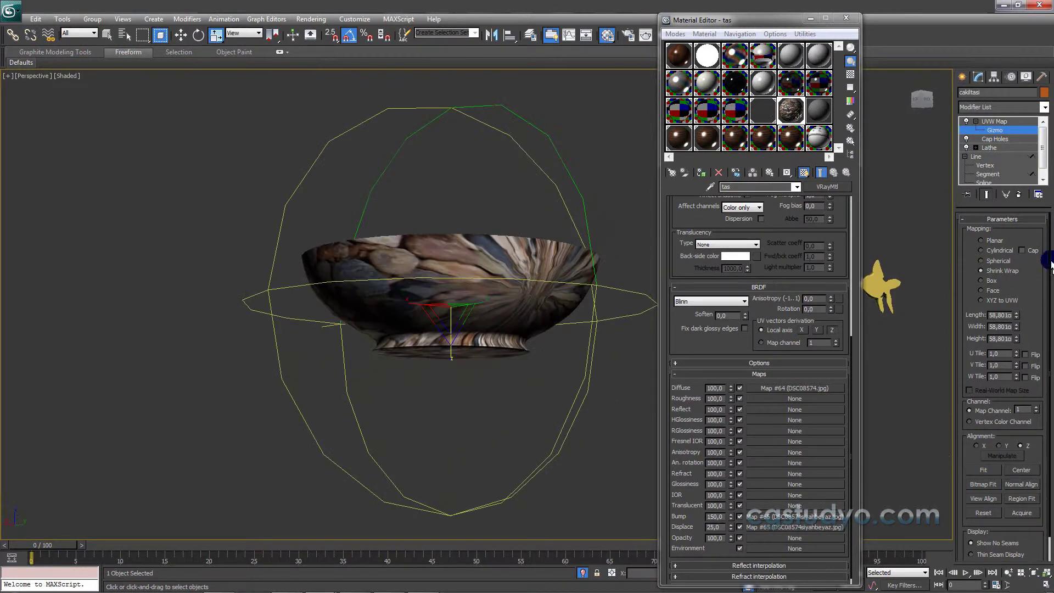
pyautogui.click(981, 281)
pyautogui.moveTo(494, 389)
pyautogui.keyDown('alt'); pyautogui.mouseDown(button='middle')
pyautogui.moveTo(461, 330)
pyautogui.moveTo(464, 342)
pyautogui.moveTo(433, 309)
pyautogui.moveTo(447, 349)
pyautogui.moveTo(377, 329)
pyautogui.moveTo(307, 264)
pyautogui.moveTo(295, 424)
pyautogui.moveTo(323, 429)
pyautogui.moveTo(329, 400)
pyautogui.mouseUp(button='middle'); pyautogui.keyUp('alt')
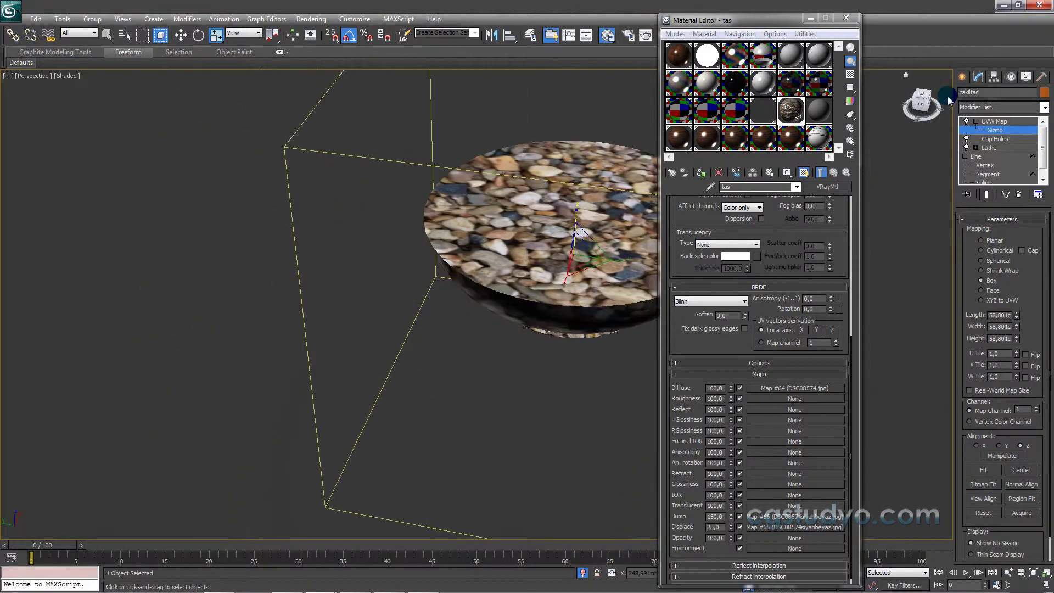
# - Switch to a wireframe Front view framing the fishbowls
pyautogui.click(962, 77)
pyautogui.moveTo(542, 325); pyautogui.dragTo(365, 358, button='middle')
pyautogui.scroll(-3, 365, 358)
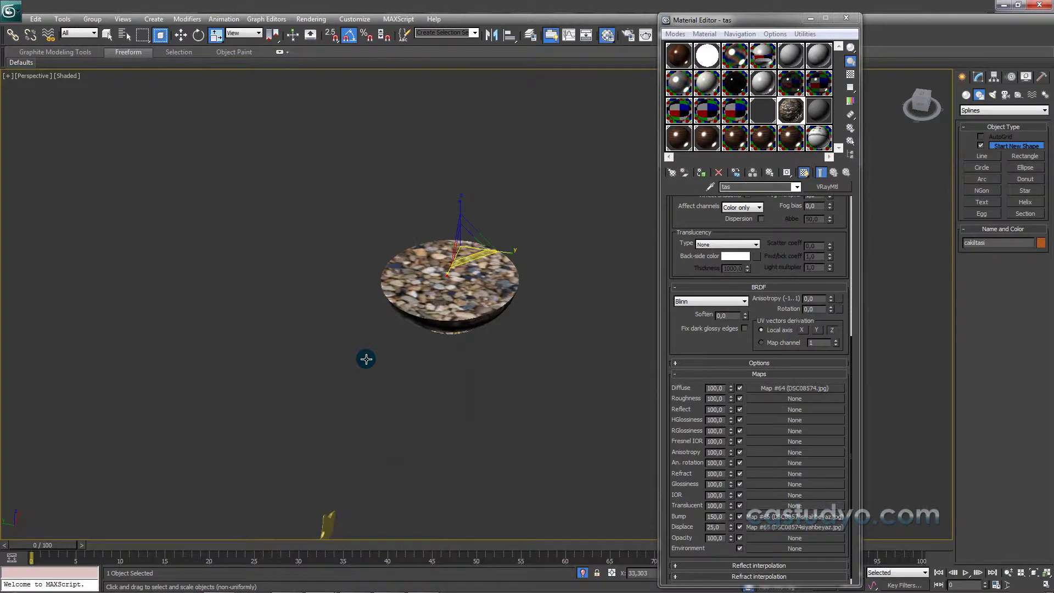
pyautogui.press('f')
pyautogui.scroll(-3, 313, 354)
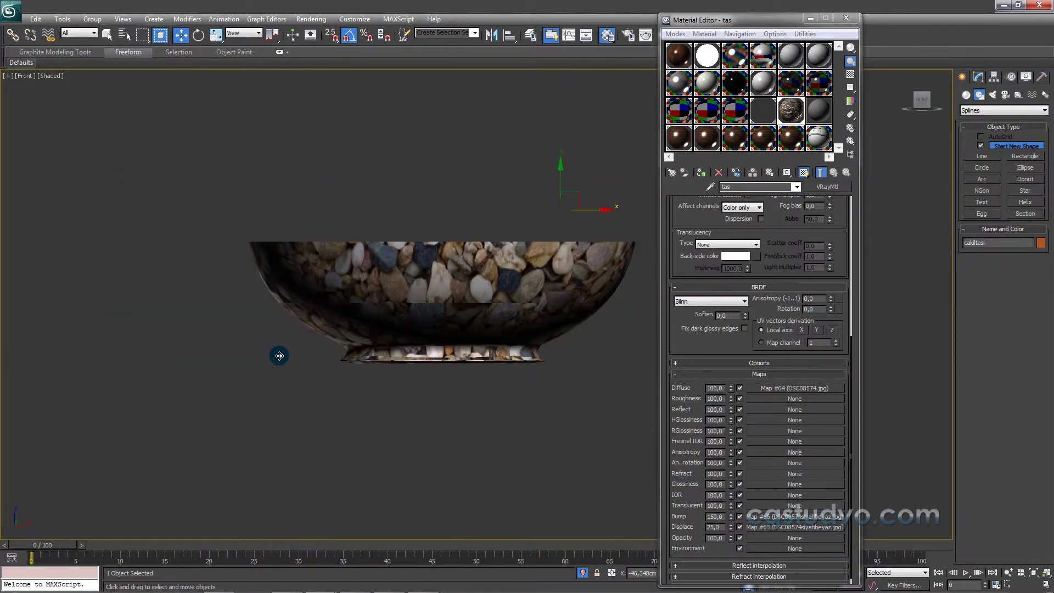
pyautogui.scroll(-5, 374, 359)
pyautogui.press('F3')
pyautogui.moveTo(553, 271); pyautogui.dragTo(578, 312, button='middle')
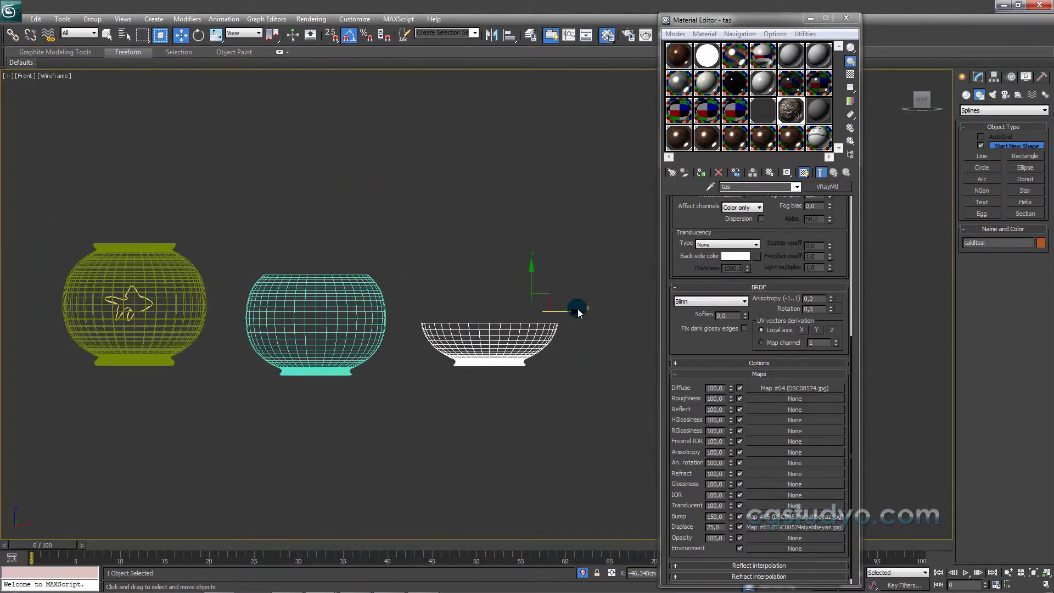
# - Move the pebble bowl into the cyan bowl and nudge it left
pyautogui.moveTo(575, 314); pyautogui.dragTo(405, 311)
pyautogui.scroll(2, 353, 368)
pyautogui.scroll(3, 373, 364)
pyautogui.moveTo(374, 362); pyautogui.dragTo(504, 313, button='middle')
pyautogui.scroll(3, 505, 313)
pyautogui.moveTo(462, 280); pyautogui.dragTo(446, 276)
pyautogui.scroll(-3, 446, 276)
pyautogui.moveTo(473, 313); pyautogui.dragTo(567, 343, button='middle')
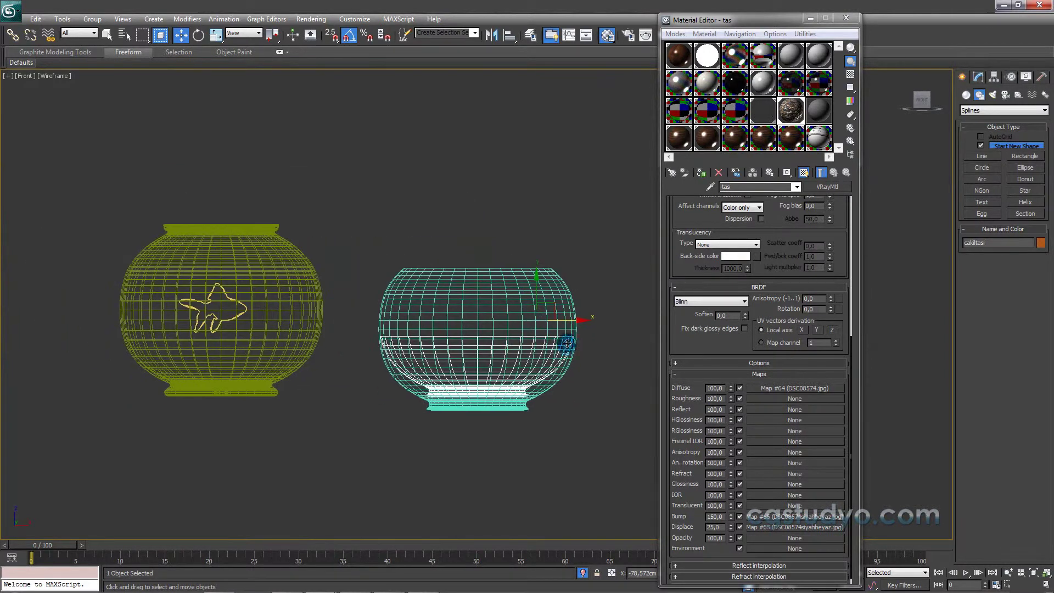
# - Move the pebble bowl into the yellow fishbowl and lift it slightly
pyautogui.moveTo(572, 322); pyautogui.dragTo(320, 314)
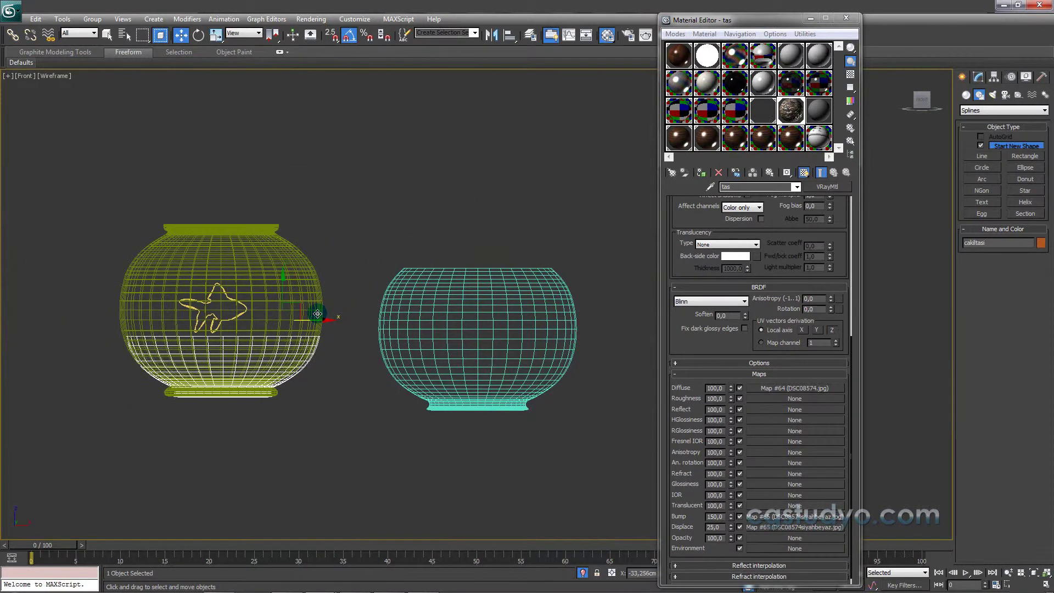
pyautogui.moveTo(287, 335); pyautogui.dragTo(438, 349, button='middle')
pyautogui.scroll(4, 438, 348)
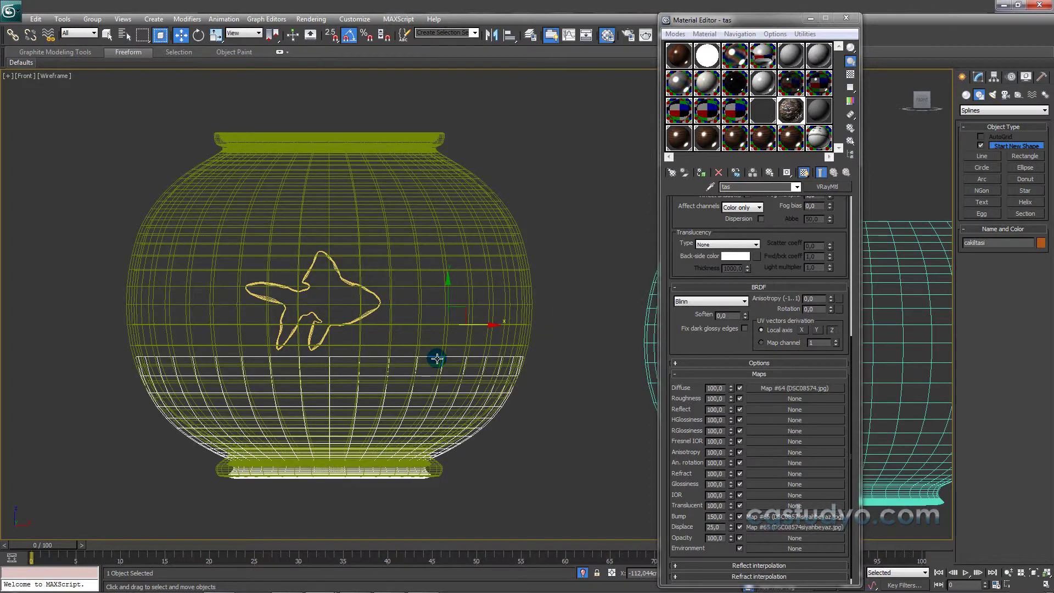
pyautogui.scroll(1, 444, 282)
pyautogui.moveTo(449, 267); pyautogui.dragTo(448, 258)
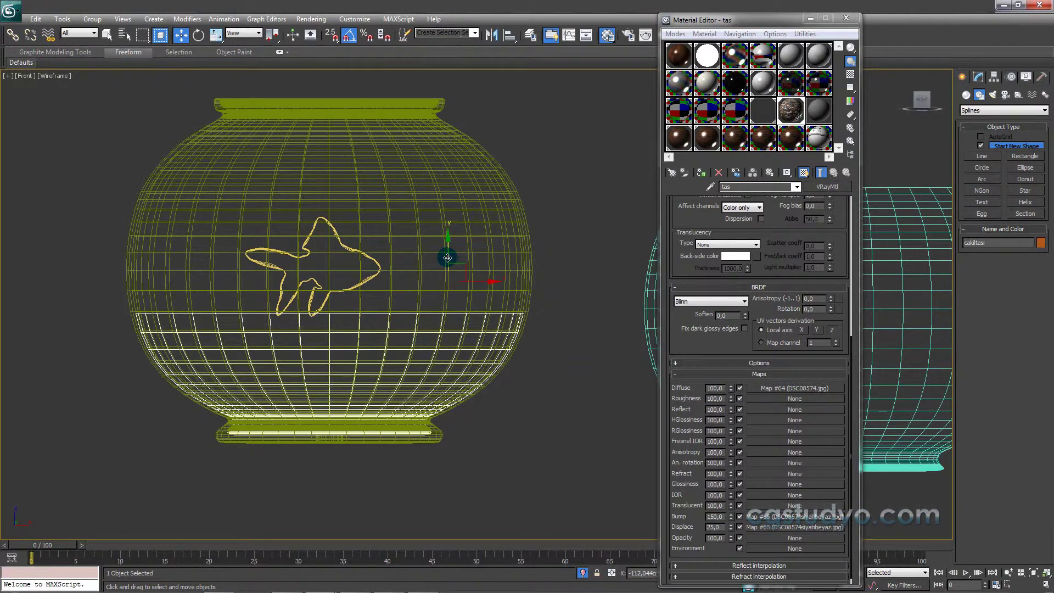
pyautogui.scroll(-3, 447, 257)
# - Select the water object su and move it up onto the fanus fishbowl
pyautogui.scroll(-2, 412, 295)
pyautogui.click(556, 320)
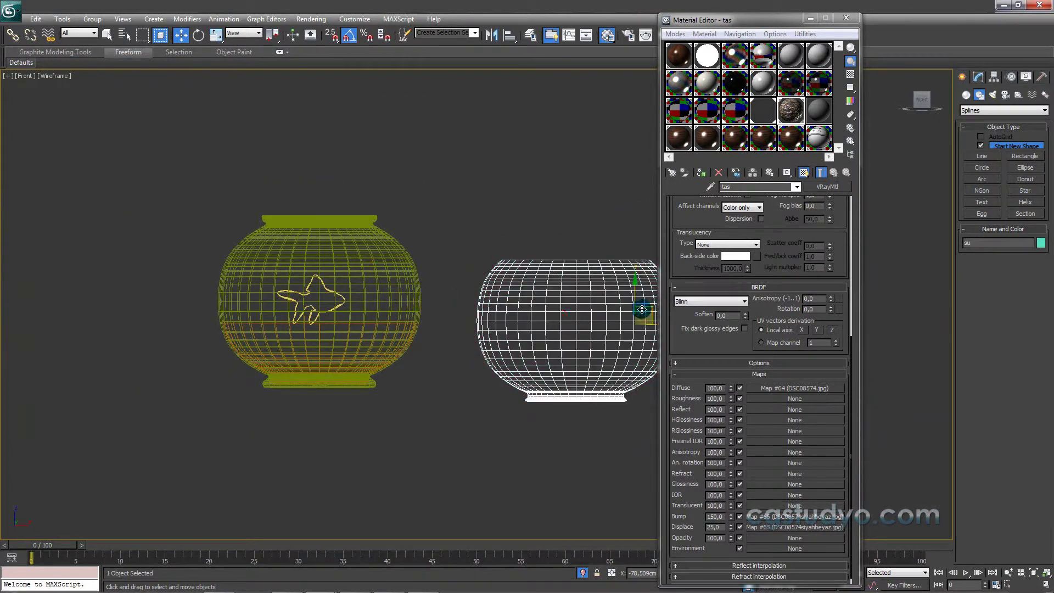
pyautogui.moveTo(581, 353); pyautogui.dragTo(521, 335, button='middle')
pyautogui.moveTo(609, 310); pyautogui.dragTo(348, 293)
pyautogui.moveTo(342, 333); pyautogui.dragTo(472, 409, button='middle')
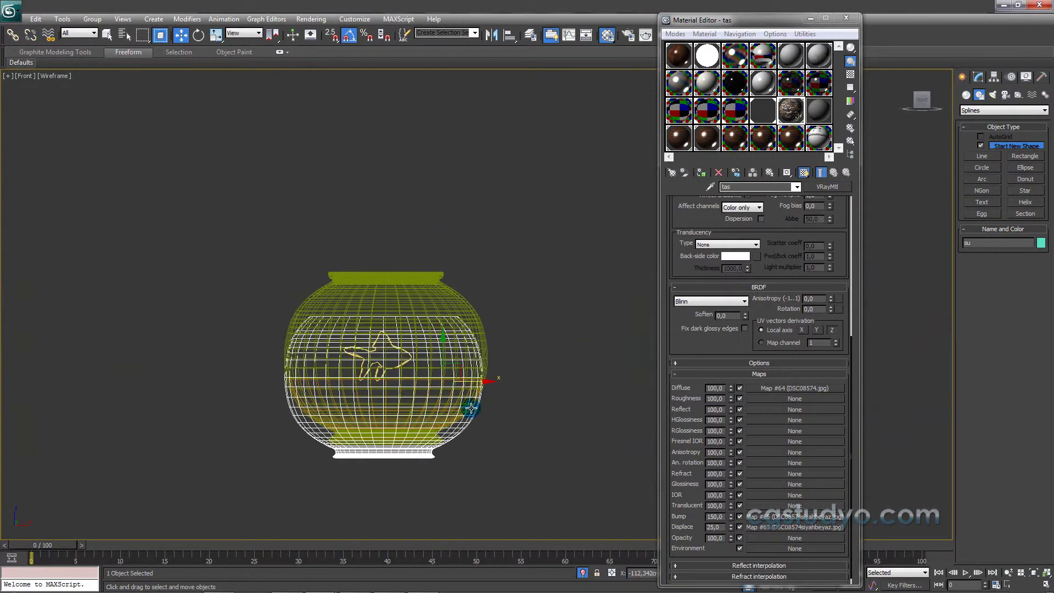
pyautogui.scroll(2, 471, 409)
pyautogui.moveTo(427, 383); pyautogui.dragTo(424, 358)
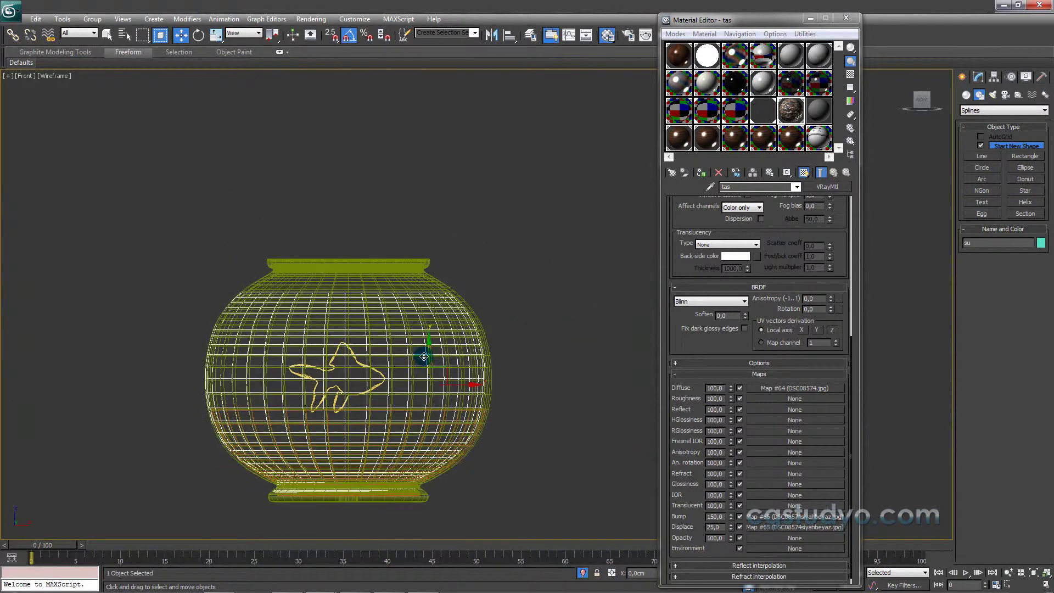
# - Fine-tune su's position and vertex-snap it onto the fanus geometry
pyautogui.moveTo(425, 358); pyautogui.dragTo(370, 399, button='middle')
pyautogui.scroll(5, 403, 381)
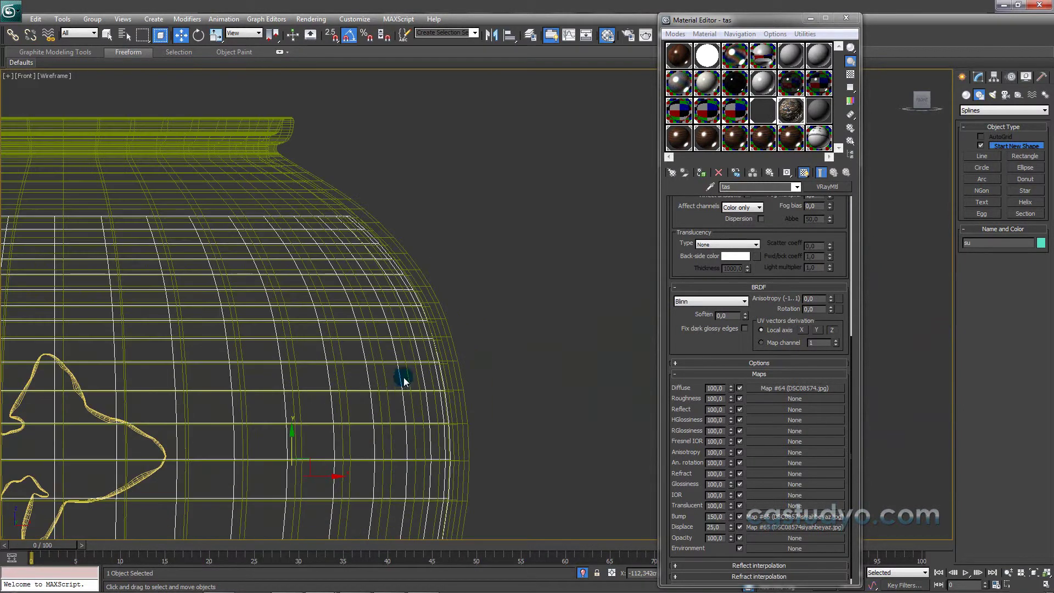
pyautogui.moveTo(307, 460); pyautogui.dragTo(311, 463)
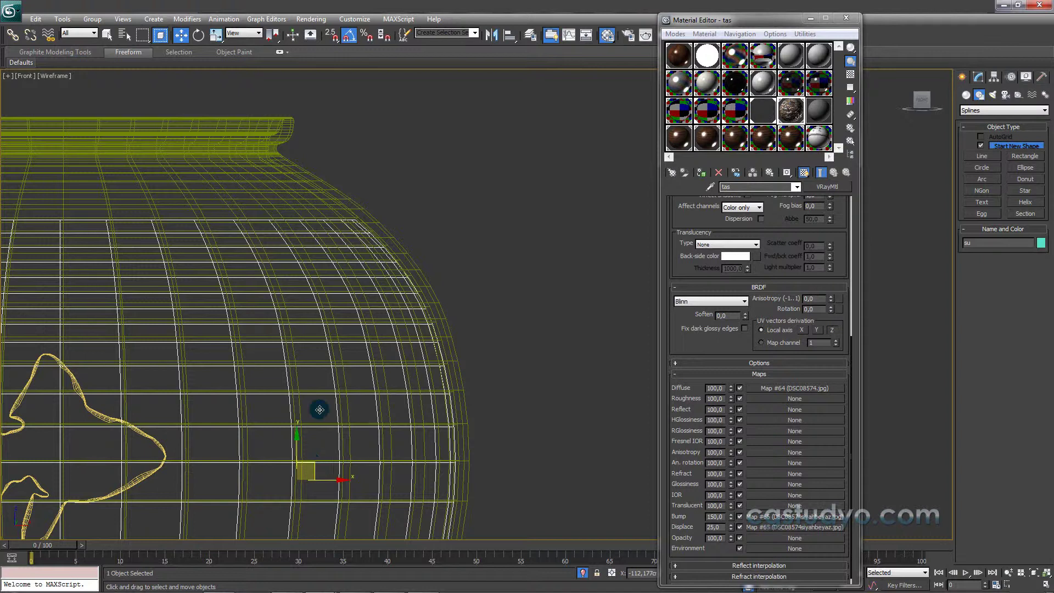
pyautogui.scroll(-2, 306, 388)
pyautogui.scroll(2, 271, 377)
pyautogui.scroll(2, 320, 357)
pyautogui.scroll(2, 346, 345)
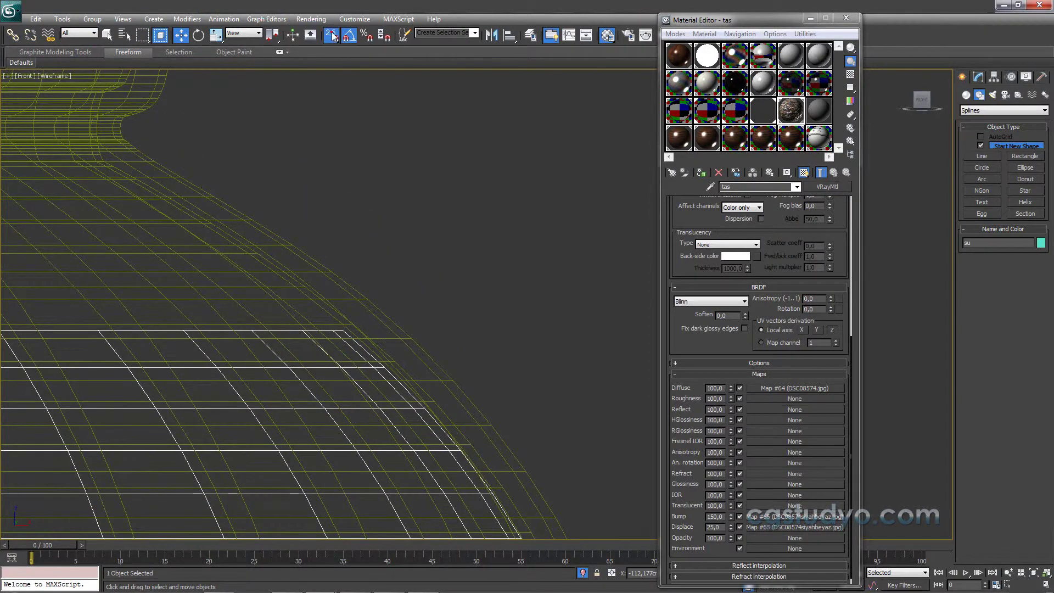
pyautogui.moveTo(343, 331); pyautogui.dragTo(352, 323)
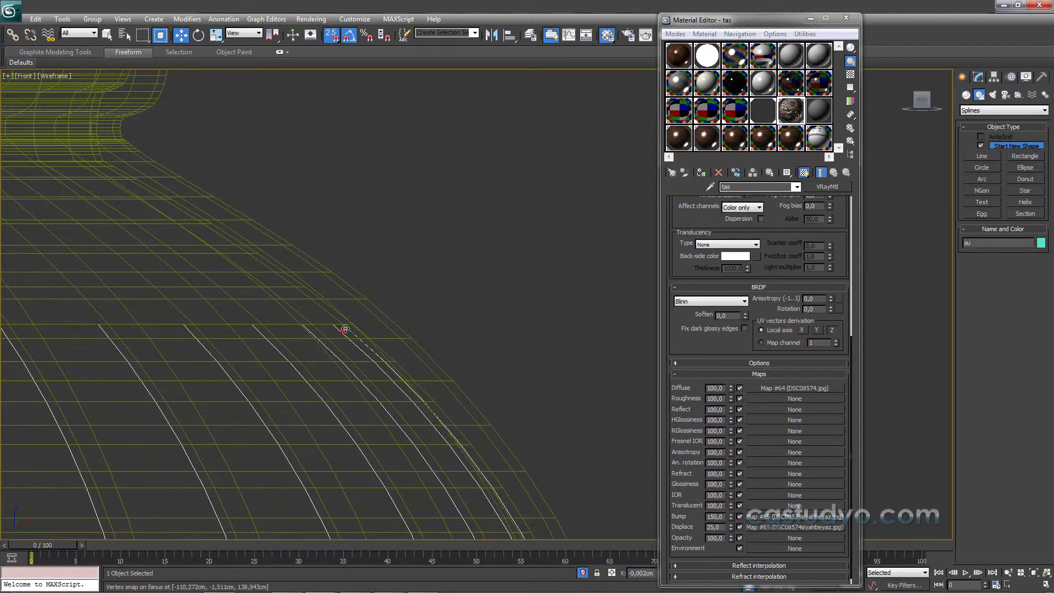
pyautogui.scroll(-4, 352, 321)
# - Show the scene in wireframe from the Front view, zoomed in on the fishbowl base
pyautogui.scroll(-2, 379, 405)
pyautogui.press('F3')
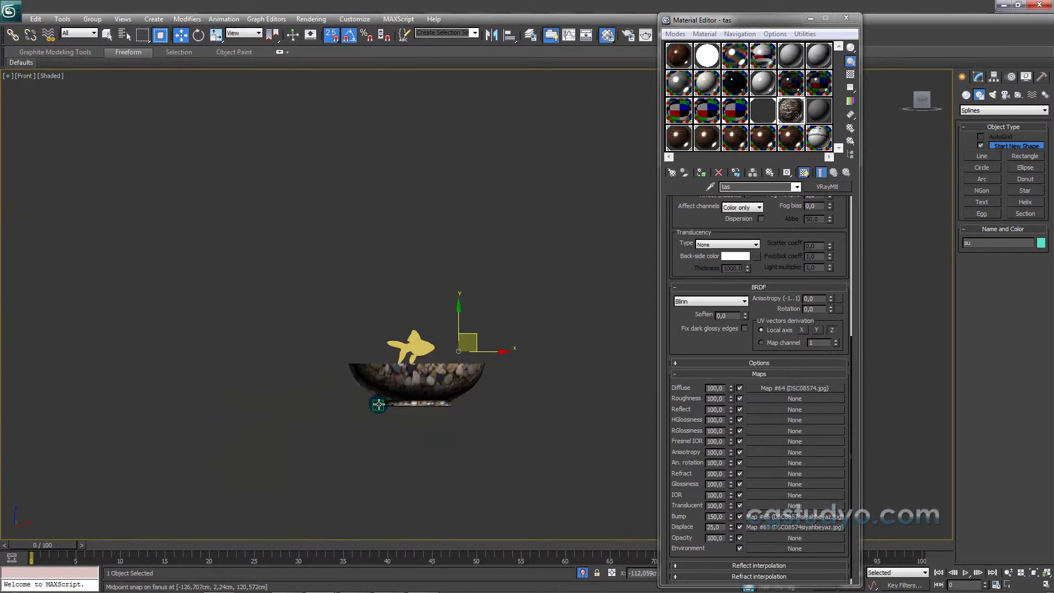
pyautogui.press('F3')
pyautogui.moveTo(365, 430)
pyautogui.keyDown('alt'); pyautogui.mouseDown(button='middle')
pyautogui.moveTo(344, 454)
pyautogui.moveTo(392, 392)
pyautogui.mouseUp(button='middle'); pyautogui.keyUp('alt')
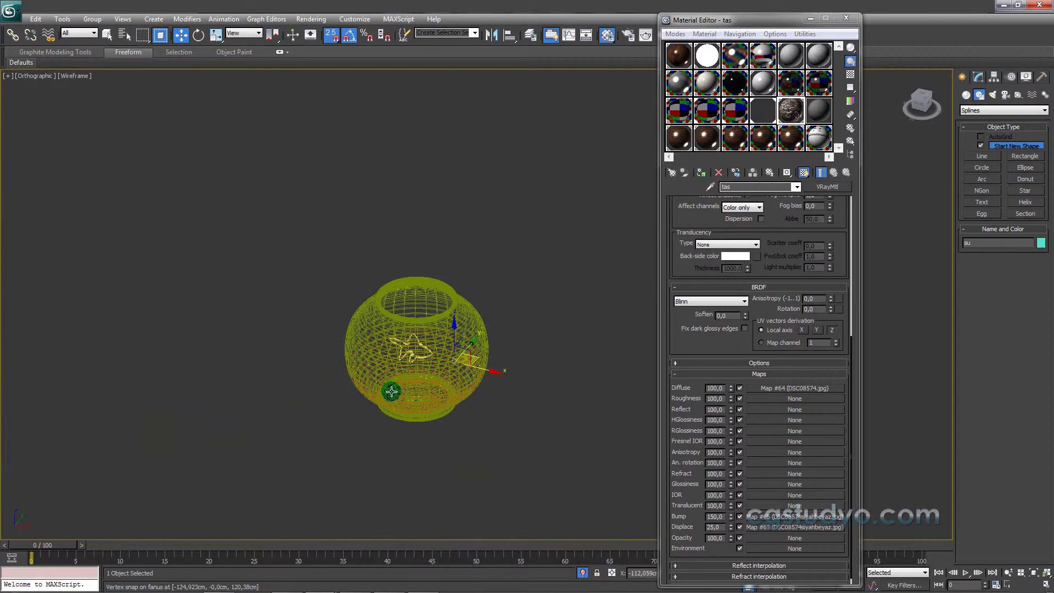
pyautogui.press('f')
pyautogui.scroll(5, 372, 367)
pyautogui.scroll(1, 237, 354)
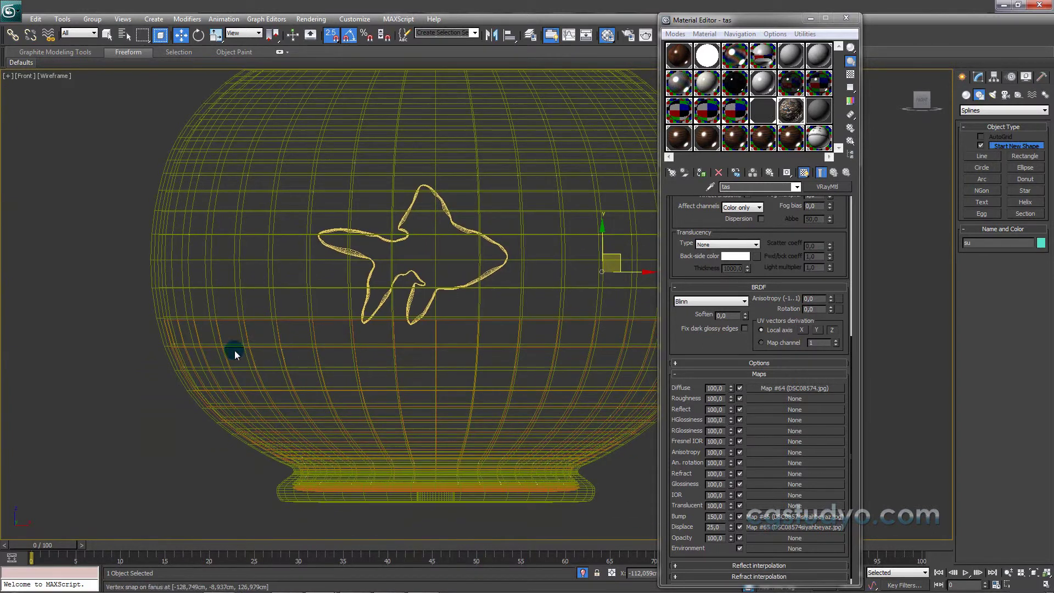
pyautogui.scroll(2, 330, 258)
pyautogui.scroll(1, 384, 230)
pyautogui.scroll(2, 264, 279)
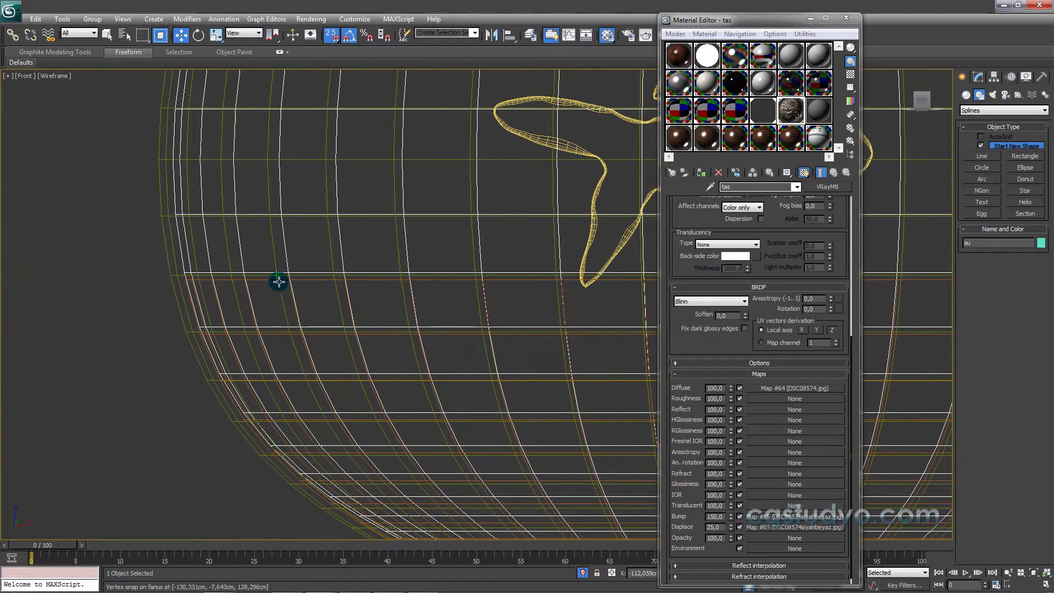
# - Snap the cakiltasi pebble bowl up flush with the fanus inner base
pyautogui.click(267, 278)
pyautogui.scroll(2, 235, 326)
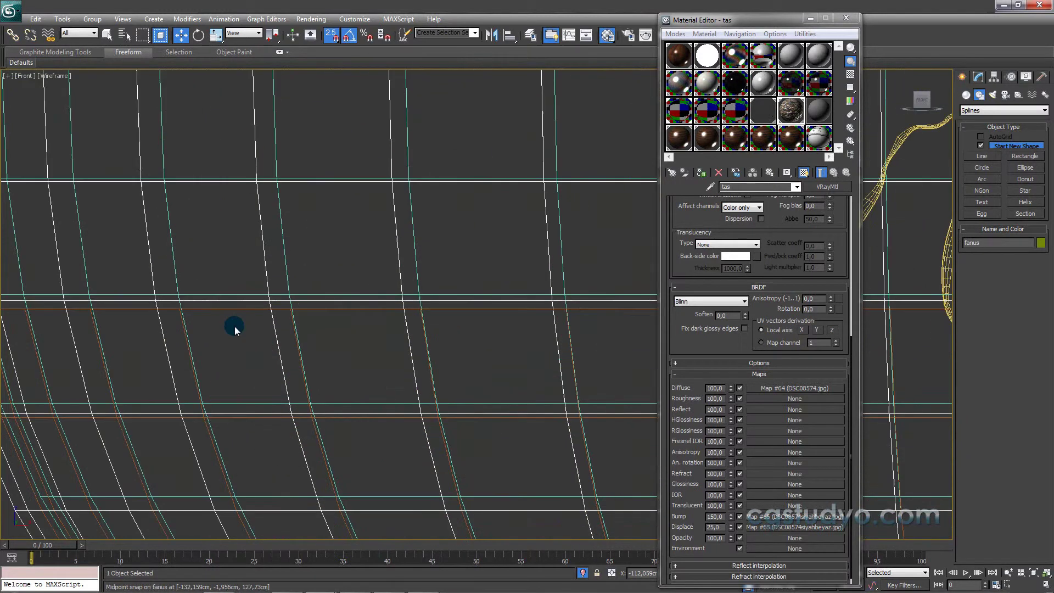
pyautogui.scroll(1, 255, 249)
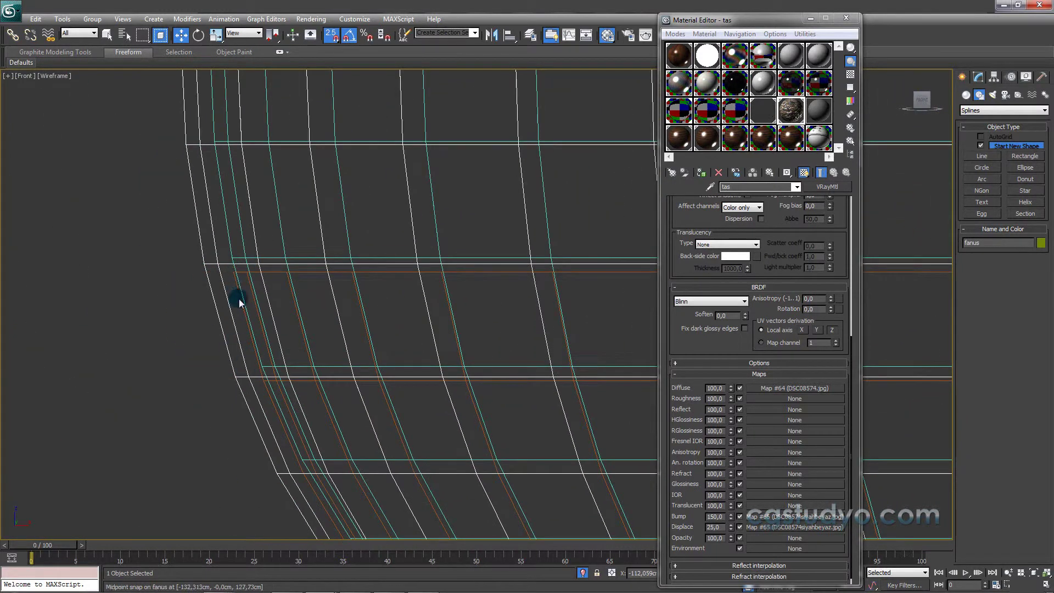
pyautogui.click(231, 273)
pyautogui.moveTo(232, 273); pyautogui.dragTo(232, 259)
pyautogui.scroll(-4, 141, 296)
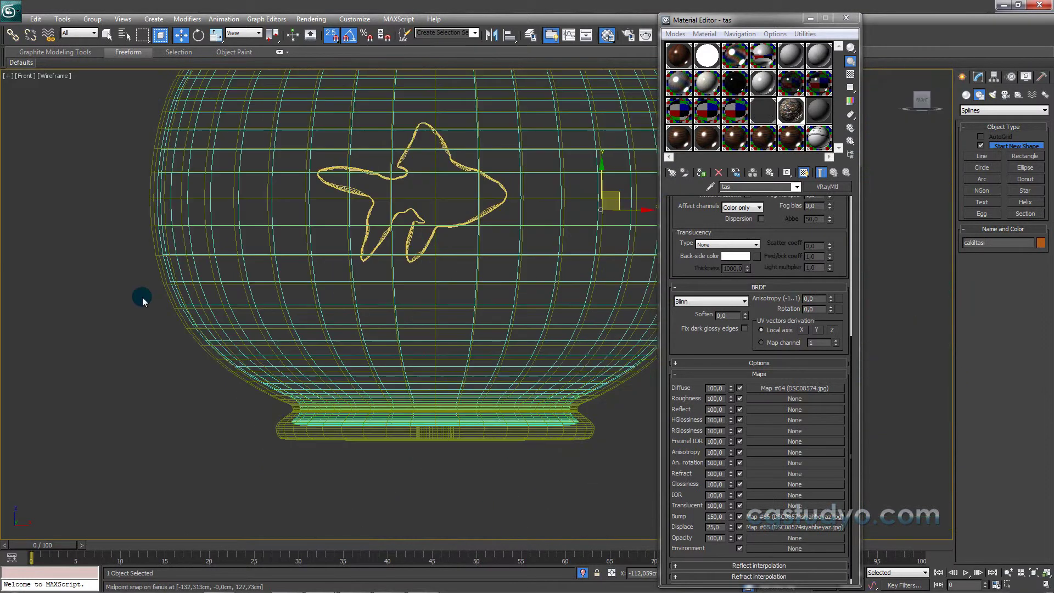
pyautogui.scroll(-2, 165, 291)
pyautogui.moveTo(428, 258)
pyautogui.mouseDown(button='middle')
pyautogui.moveTo(264, 307)
pyautogui.moveTo(297, 367)
pyautogui.mouseUp(button='middle')
pyautogui.press('F3')
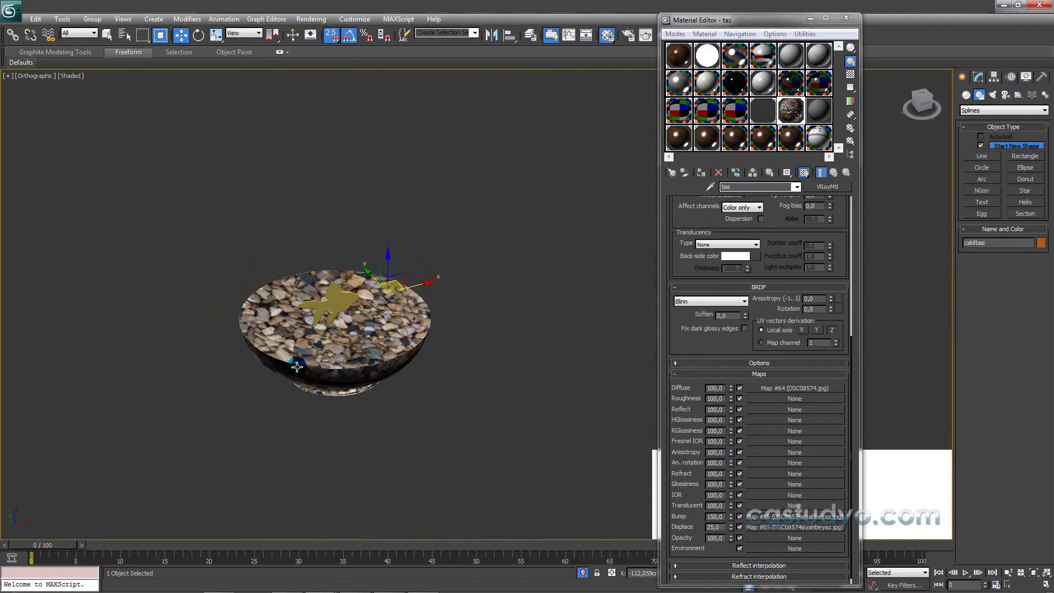